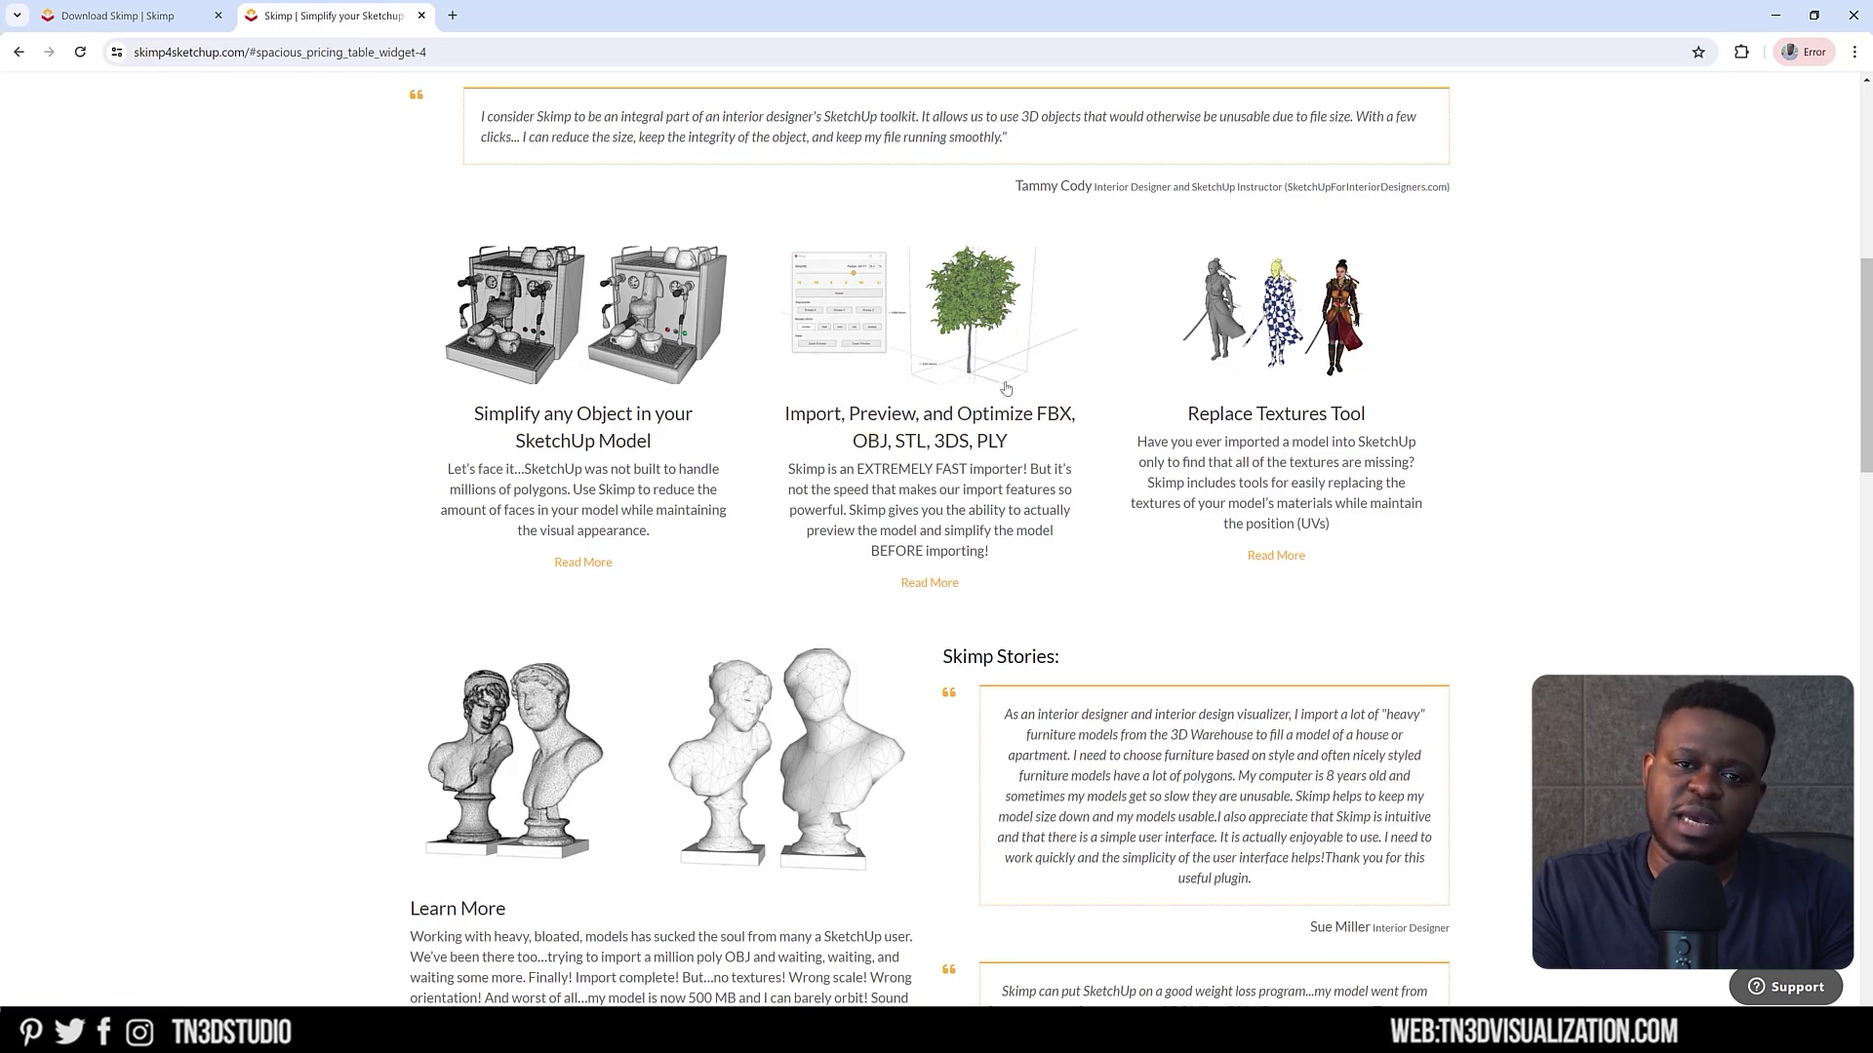
# Step: Look over the Skimp download page and its Ready to Skimp line
pyautogui.scroll(-1, 1867, 308)
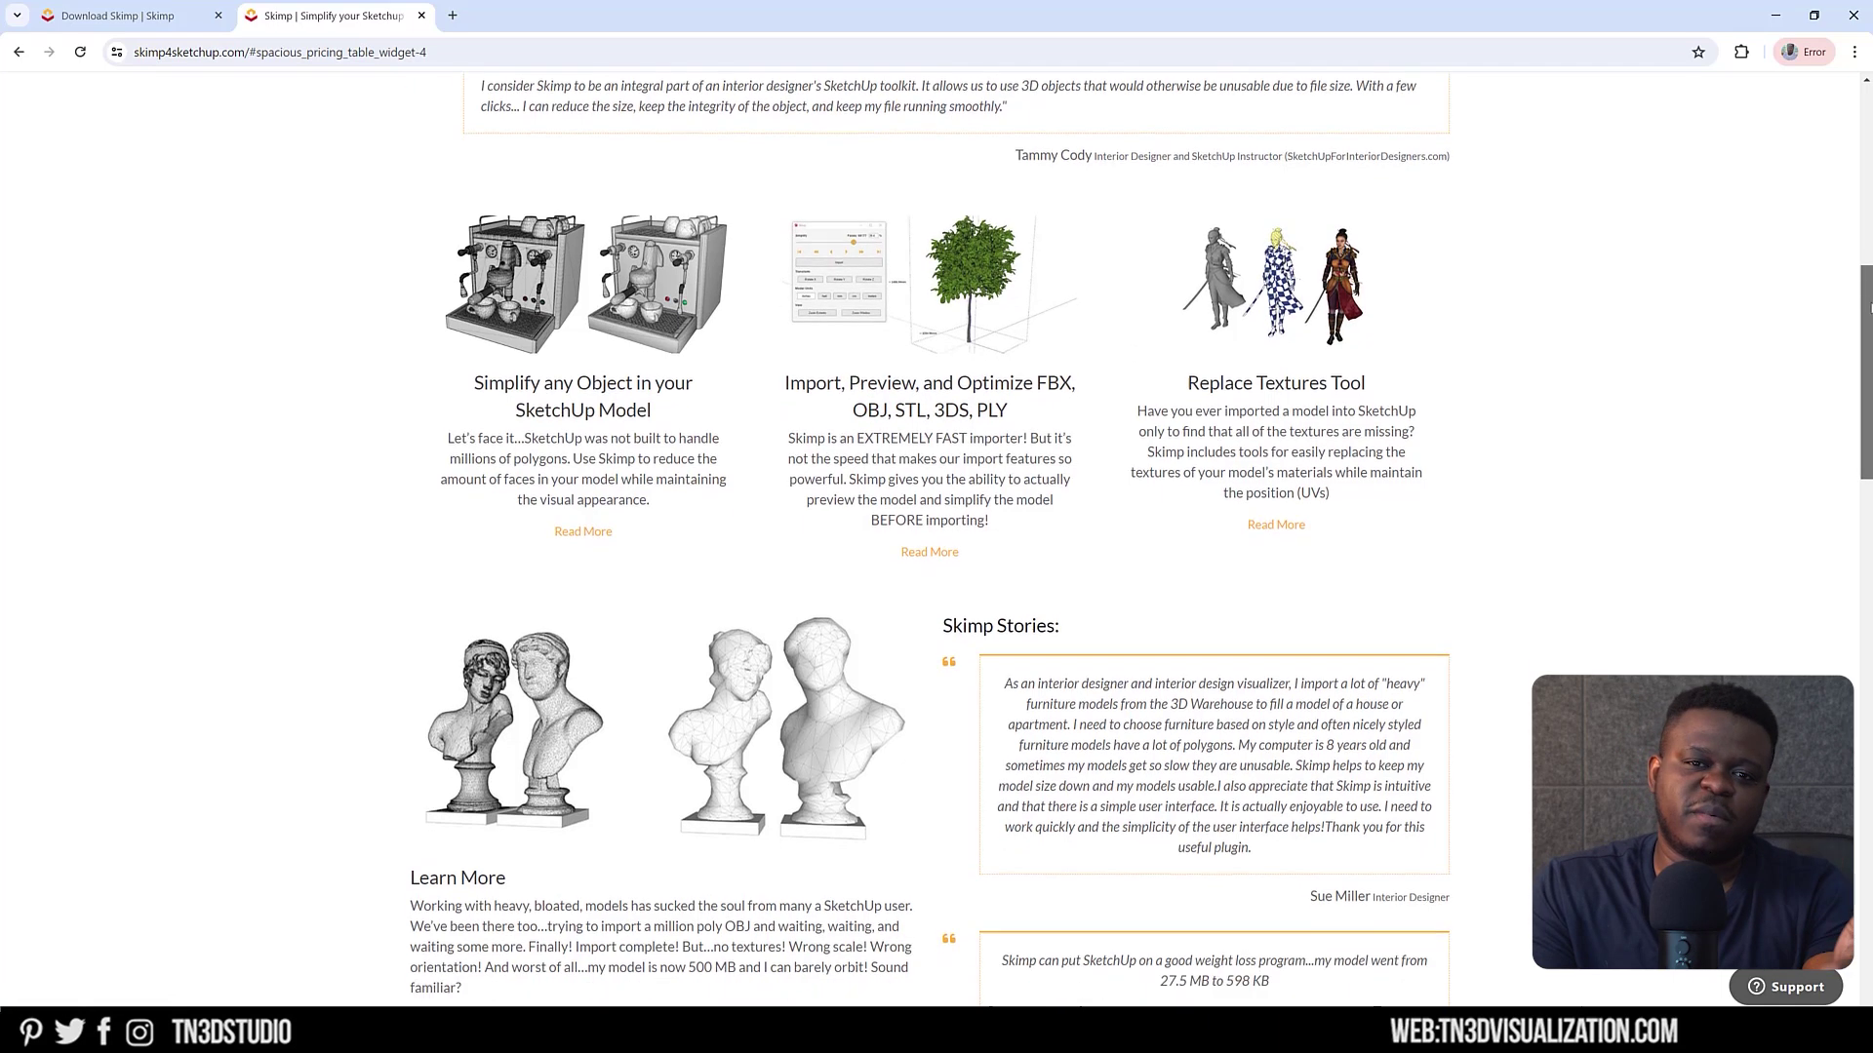
pyautogui.moveTo(1868, 308); pyautogui.dragTo(1868, 400)
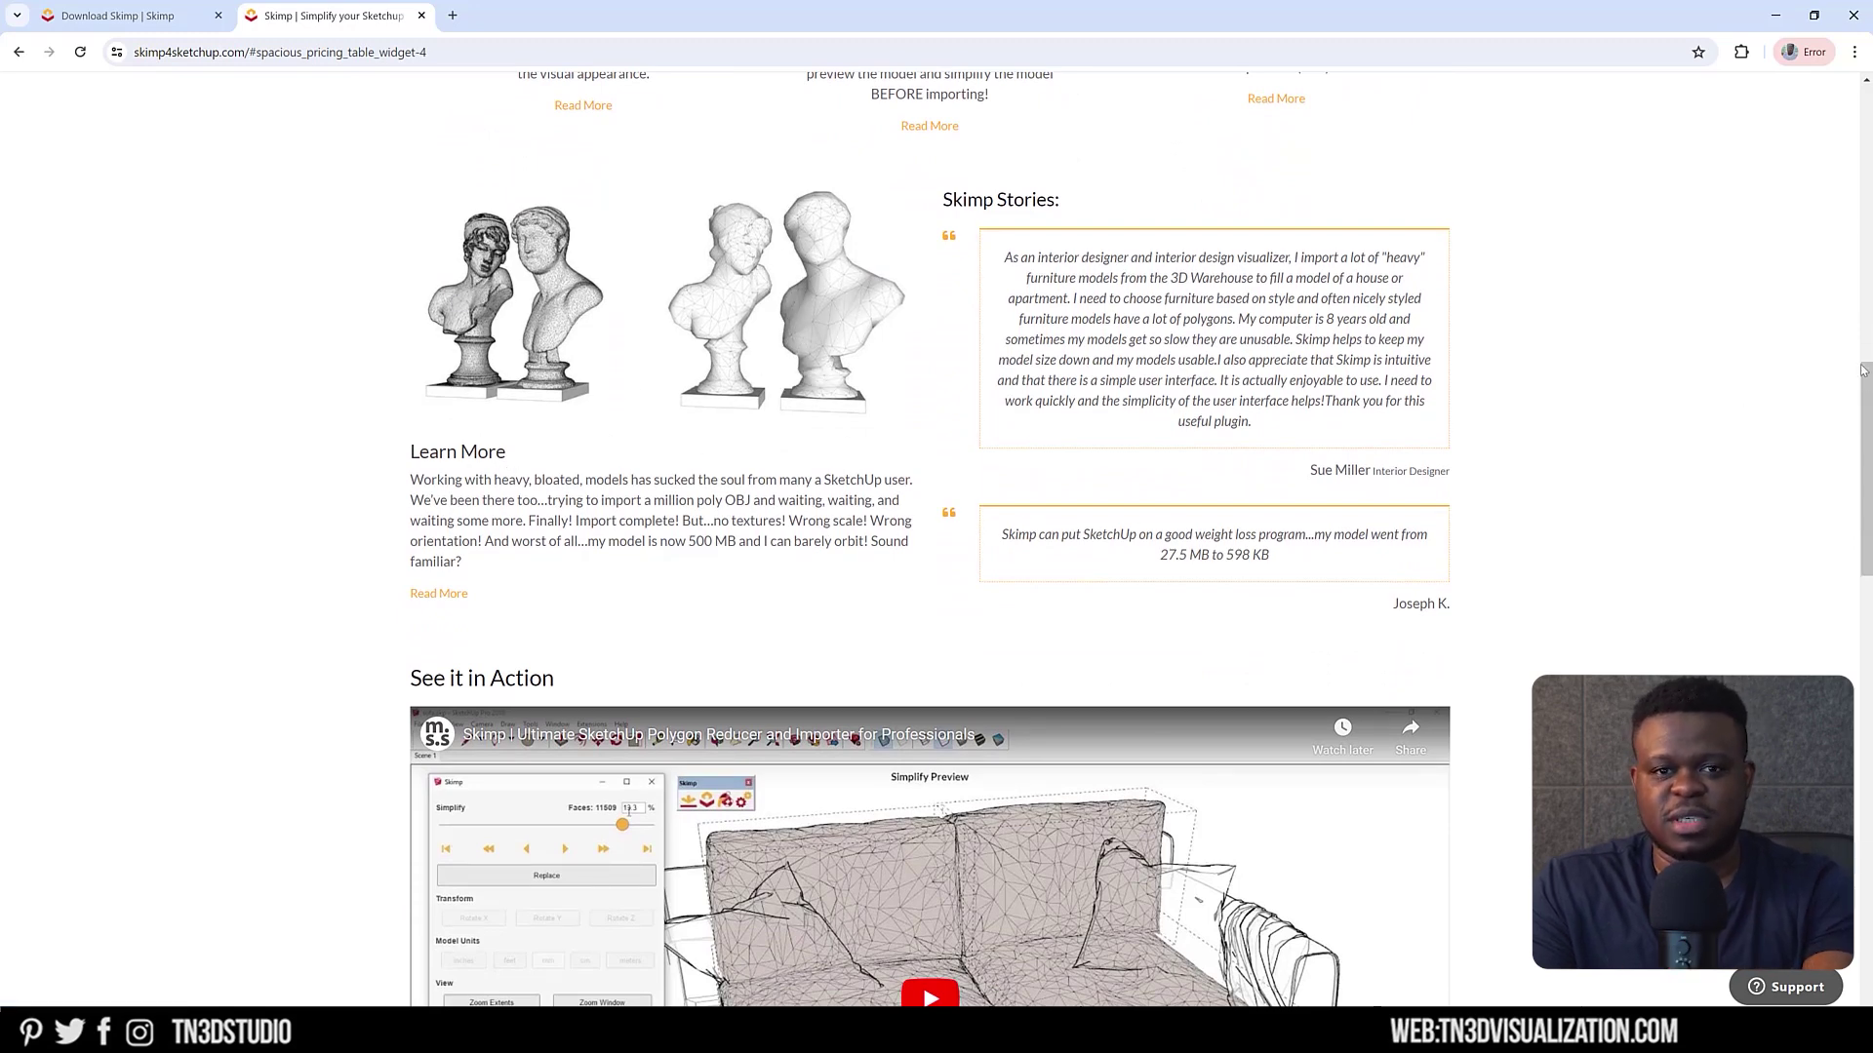
pyautogui.click(175, 18)
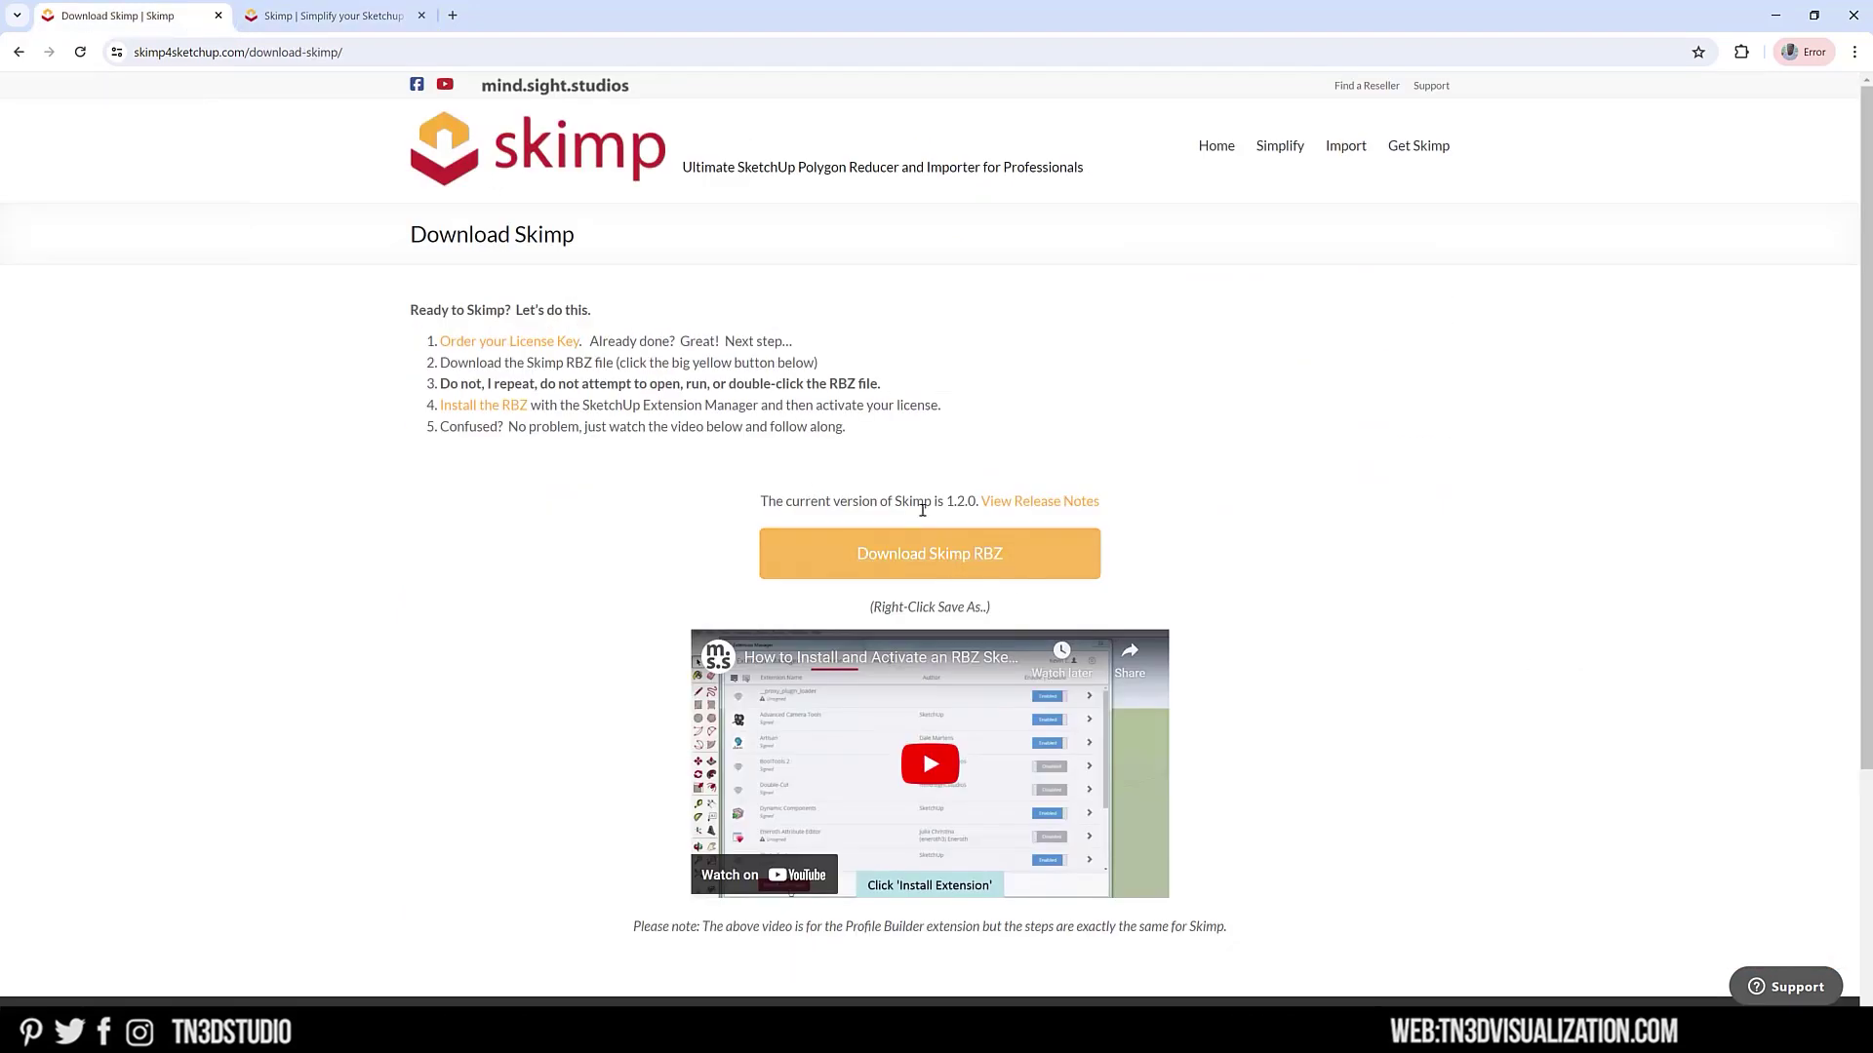
pyautogui.scroll(-3, 1869, 237)
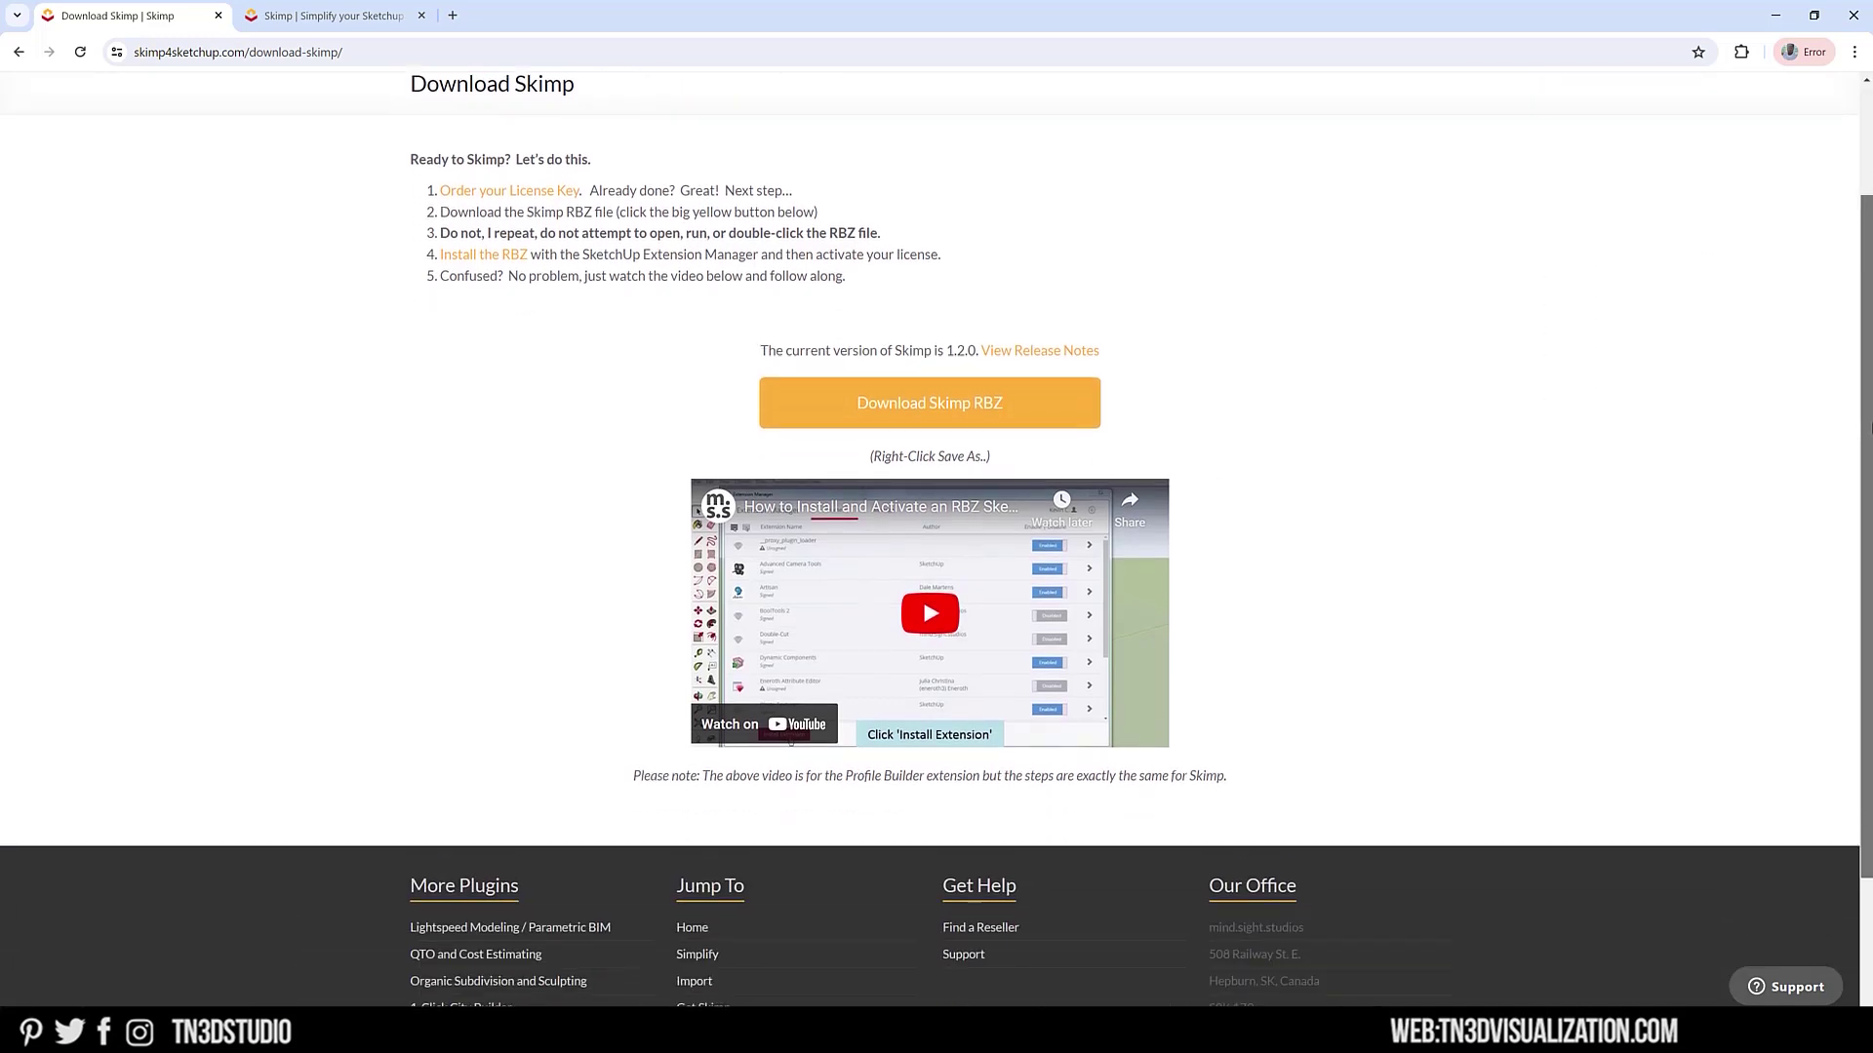
pyautogui.scroll(3, 1868, 237)
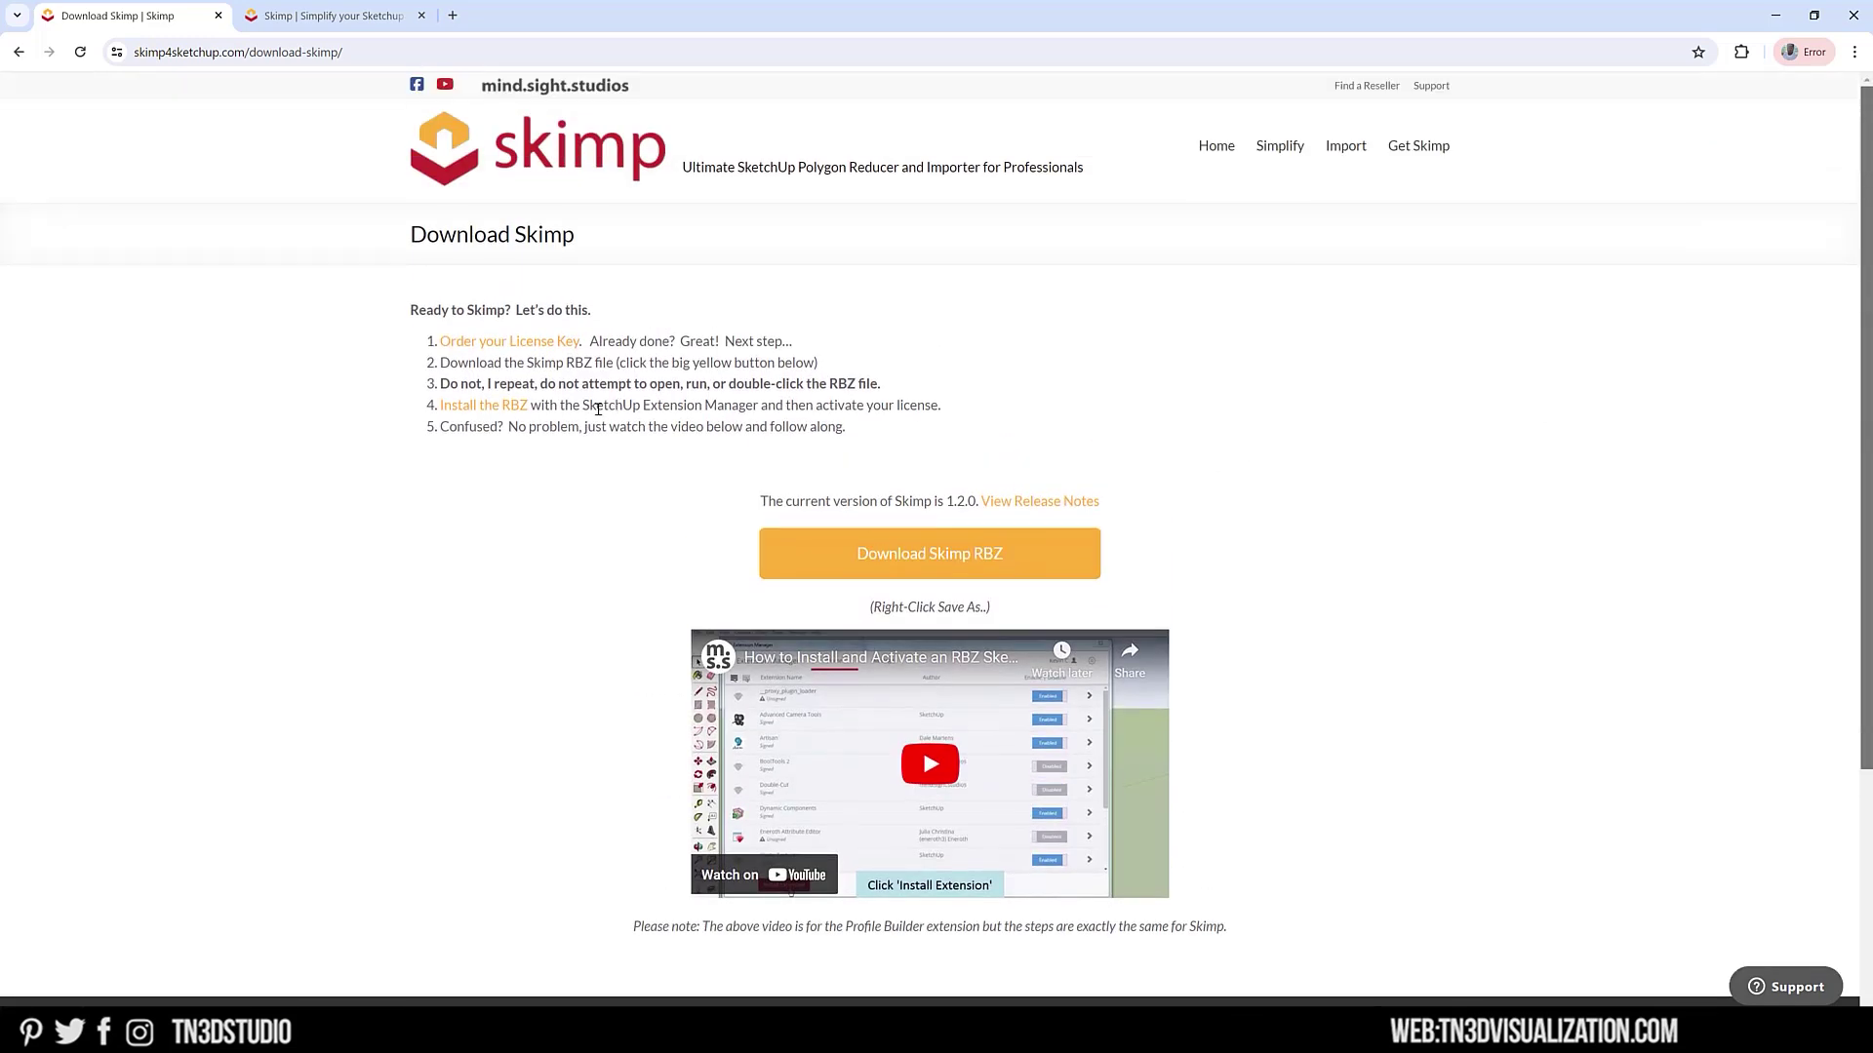
pyautogui.moveTo(412, 311); pyautogui.dragTo(732, 310)
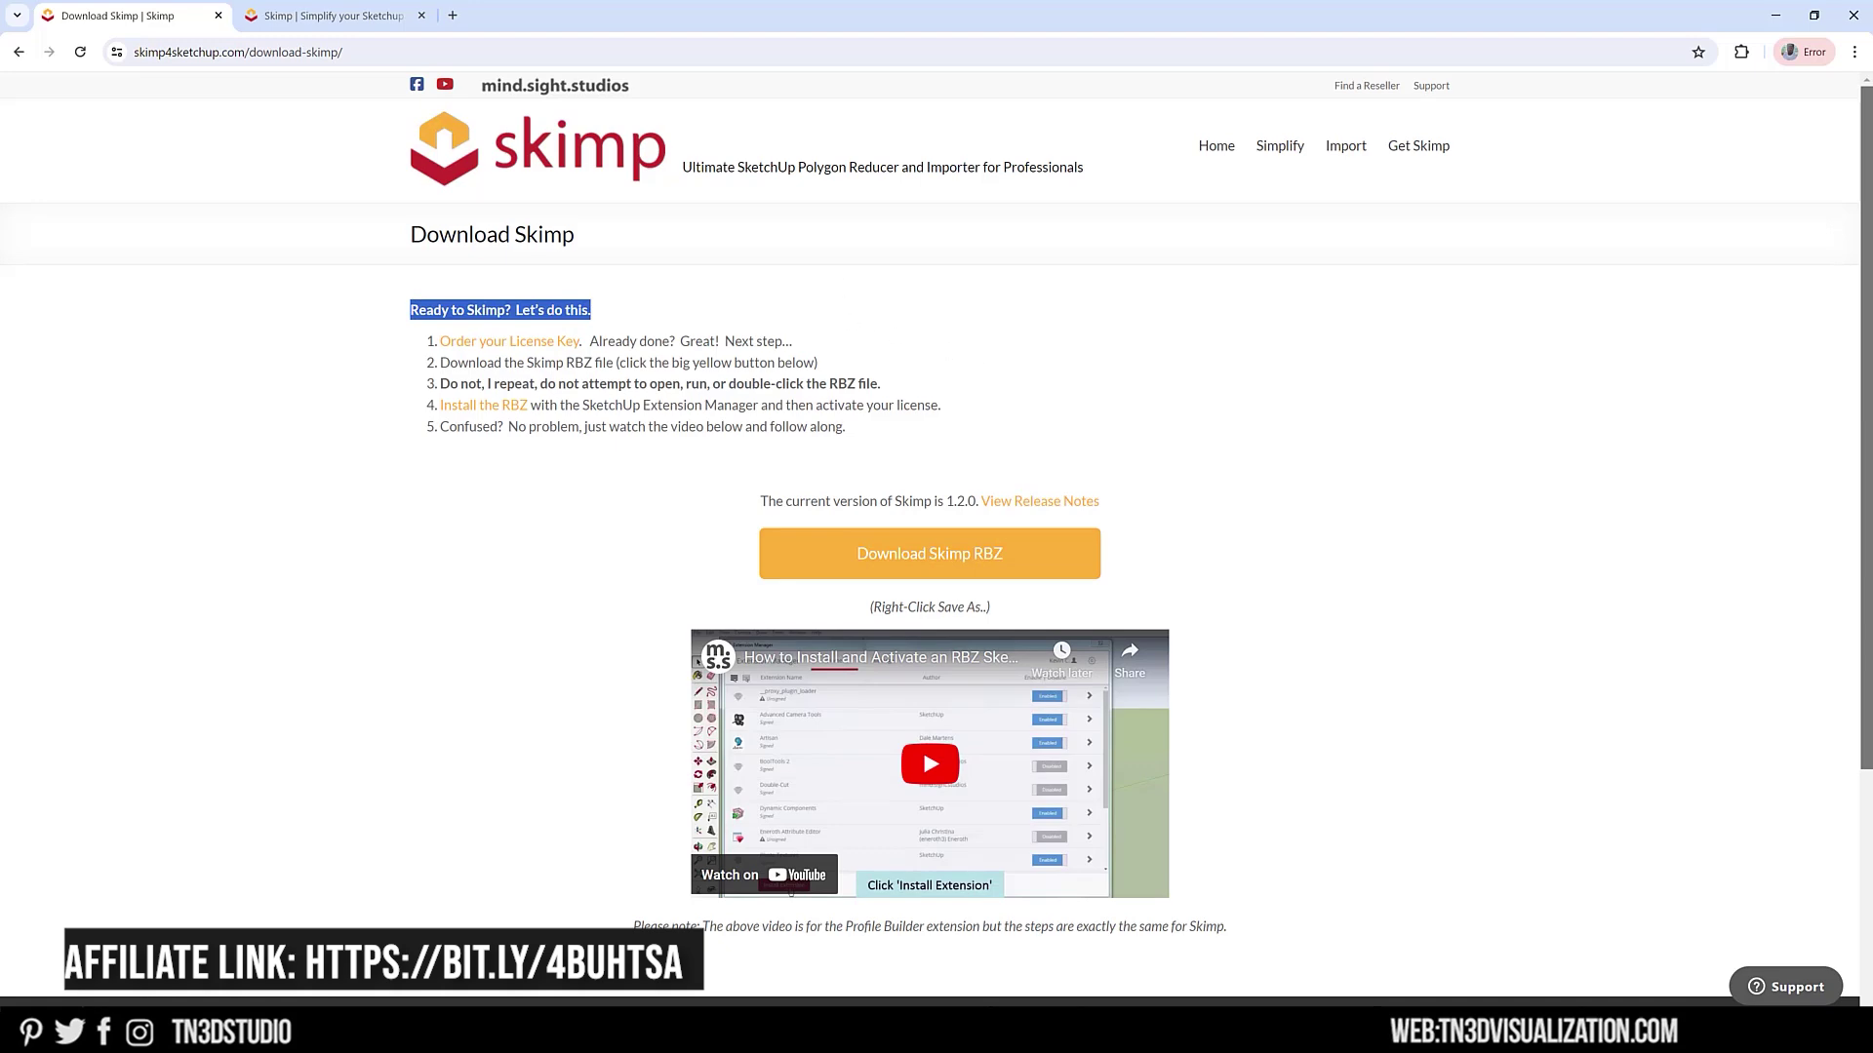
# Step: Back on the features page, compare the Standard and Permanent license feature lists
pyautogui.hotkey('ctrl', 'Tab')
pyautogui.scroll(-6, 1861, 662)
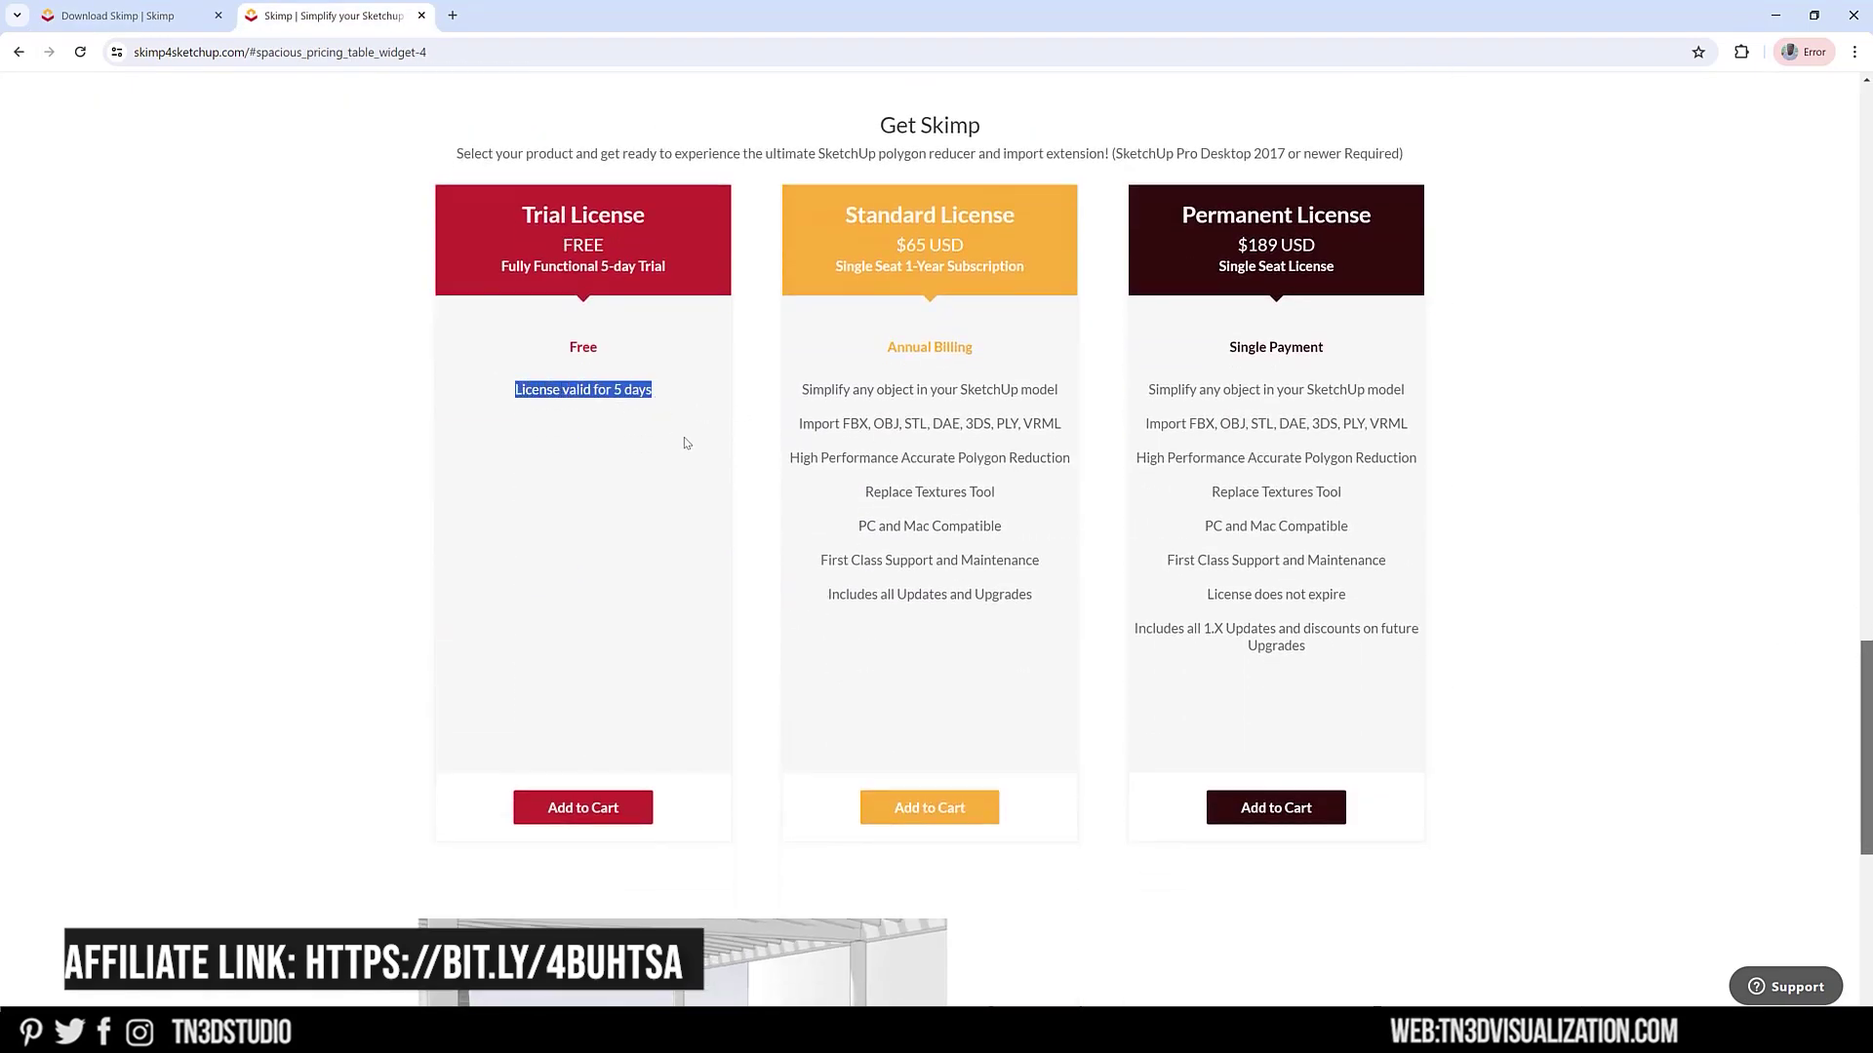
pyautogui.moveTo(800, 387); pyautogui.dragTo(1006, 558)
pyautogui.moveTo(1147, 389); pyautogui.dragTo(1492, 641)
# Step: Confirm Skimp in the Extension Manager and place its floating toolbar over the living-room model
pyautogui.click(1472, 636)
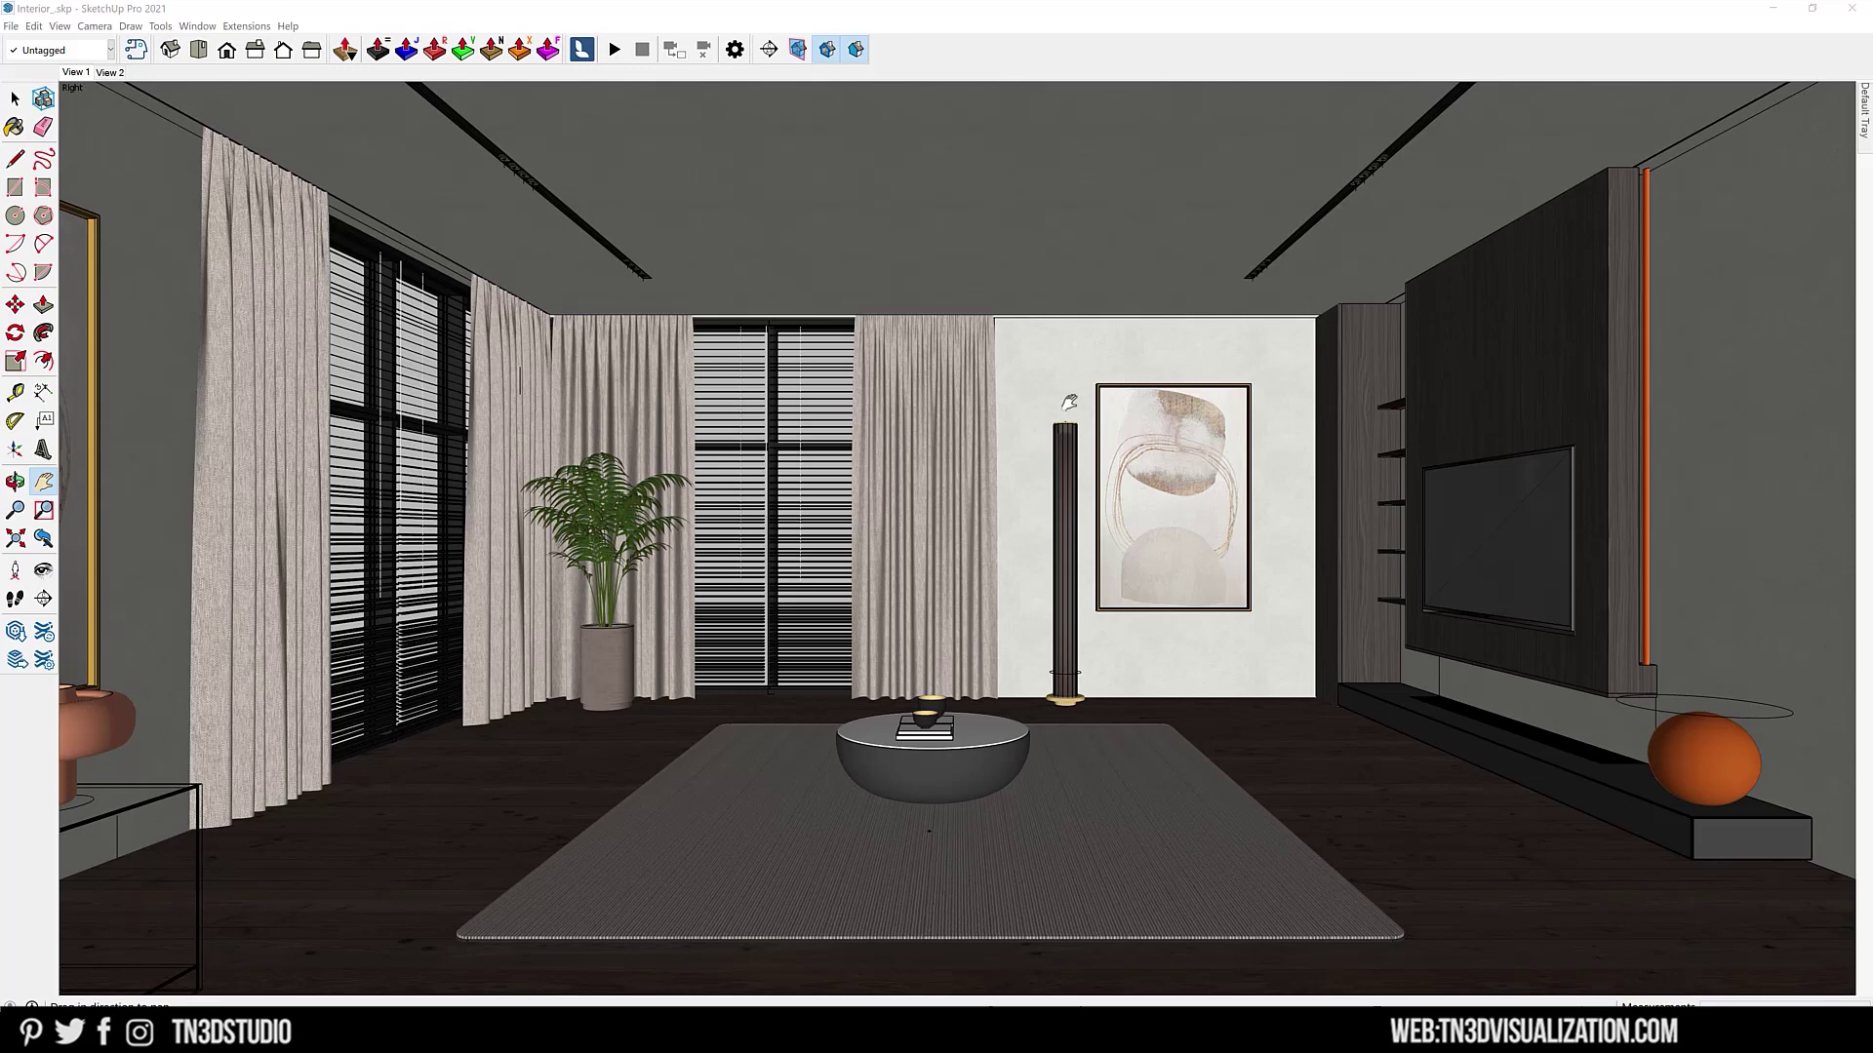
pyautogui.press('space')
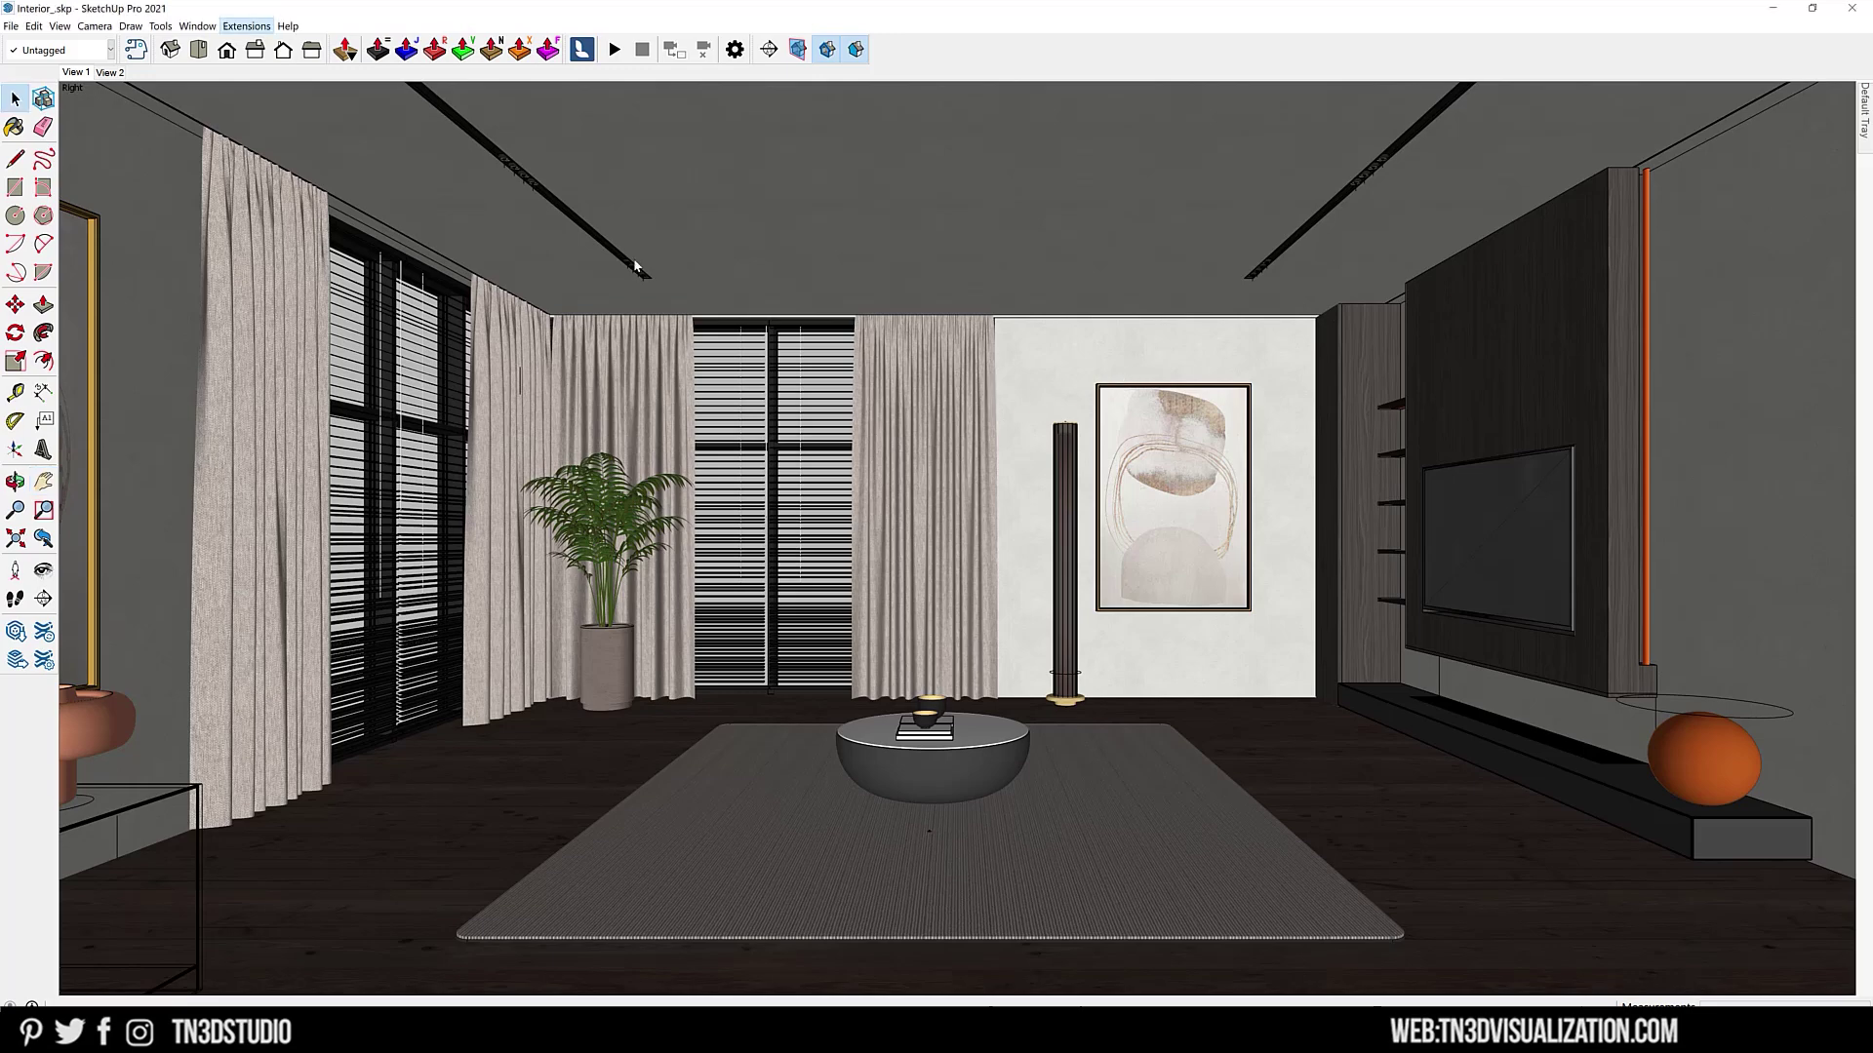
pyautogui.click(197, 27)
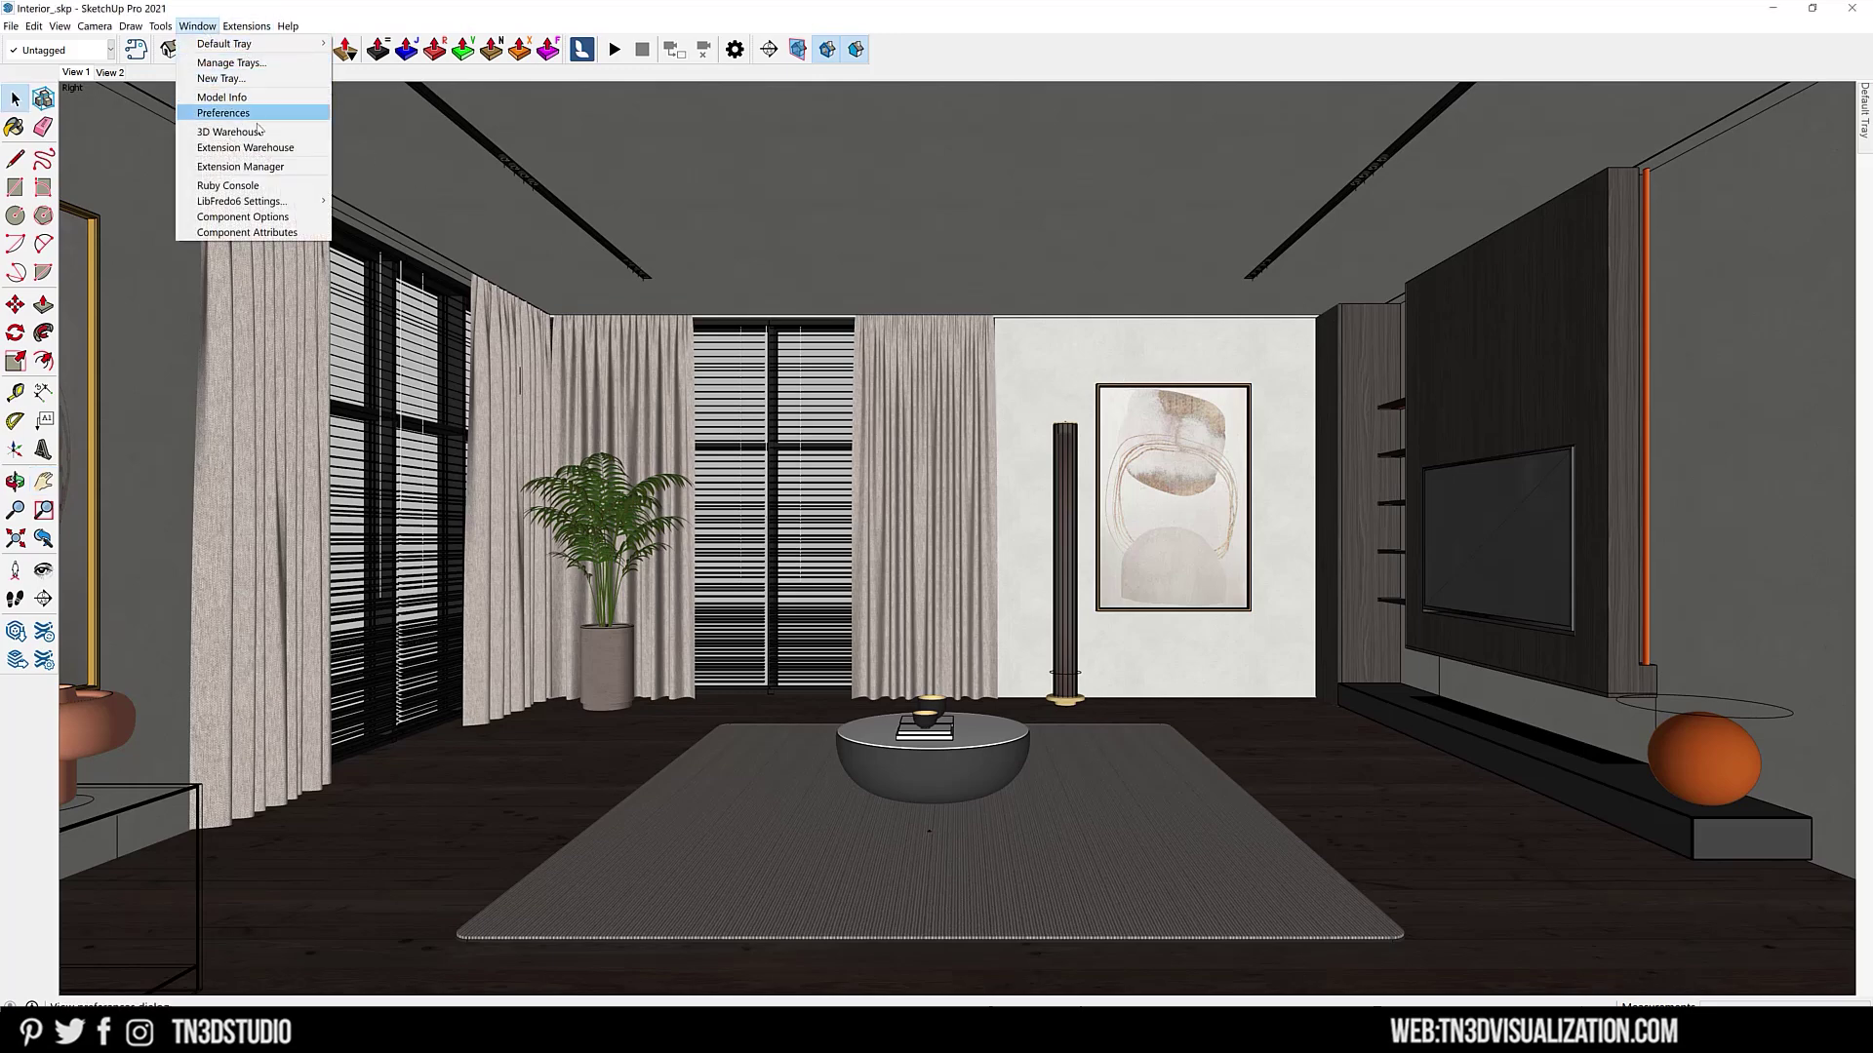
pyautogui.click(266, 167)
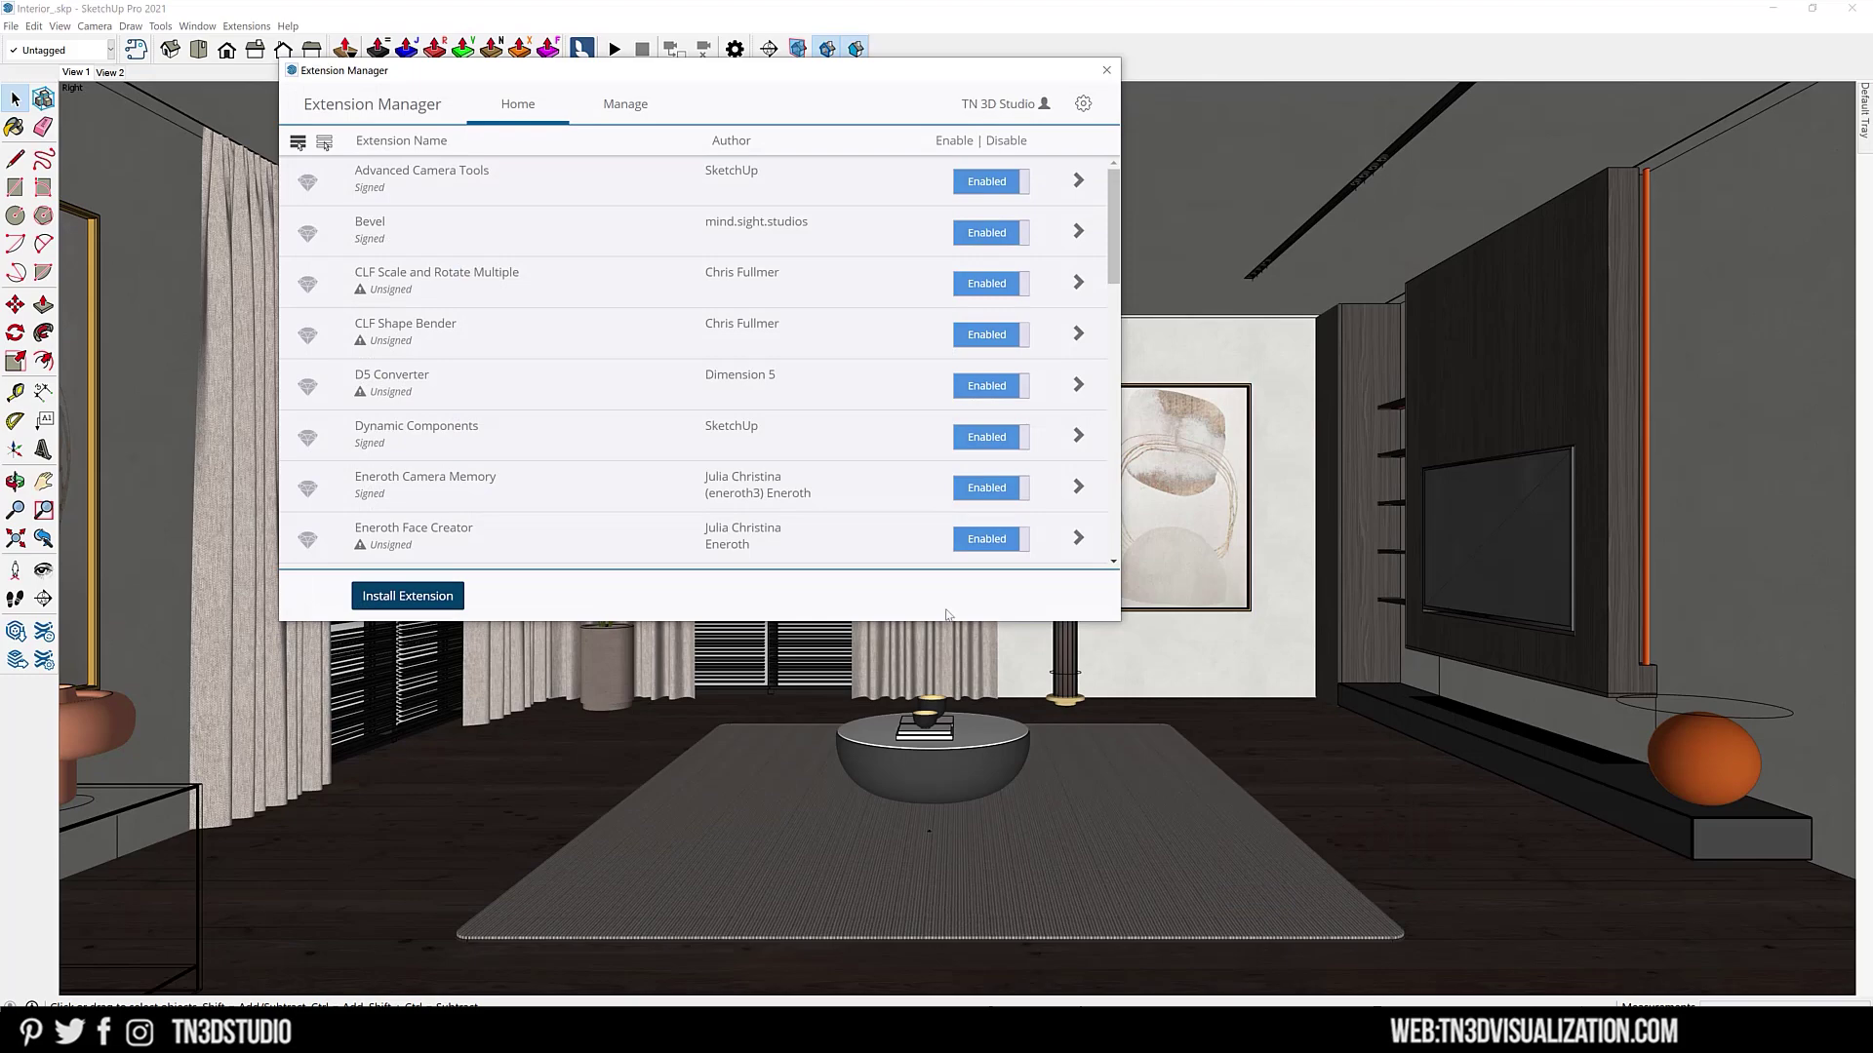
pyautogui.click(1096, 72)
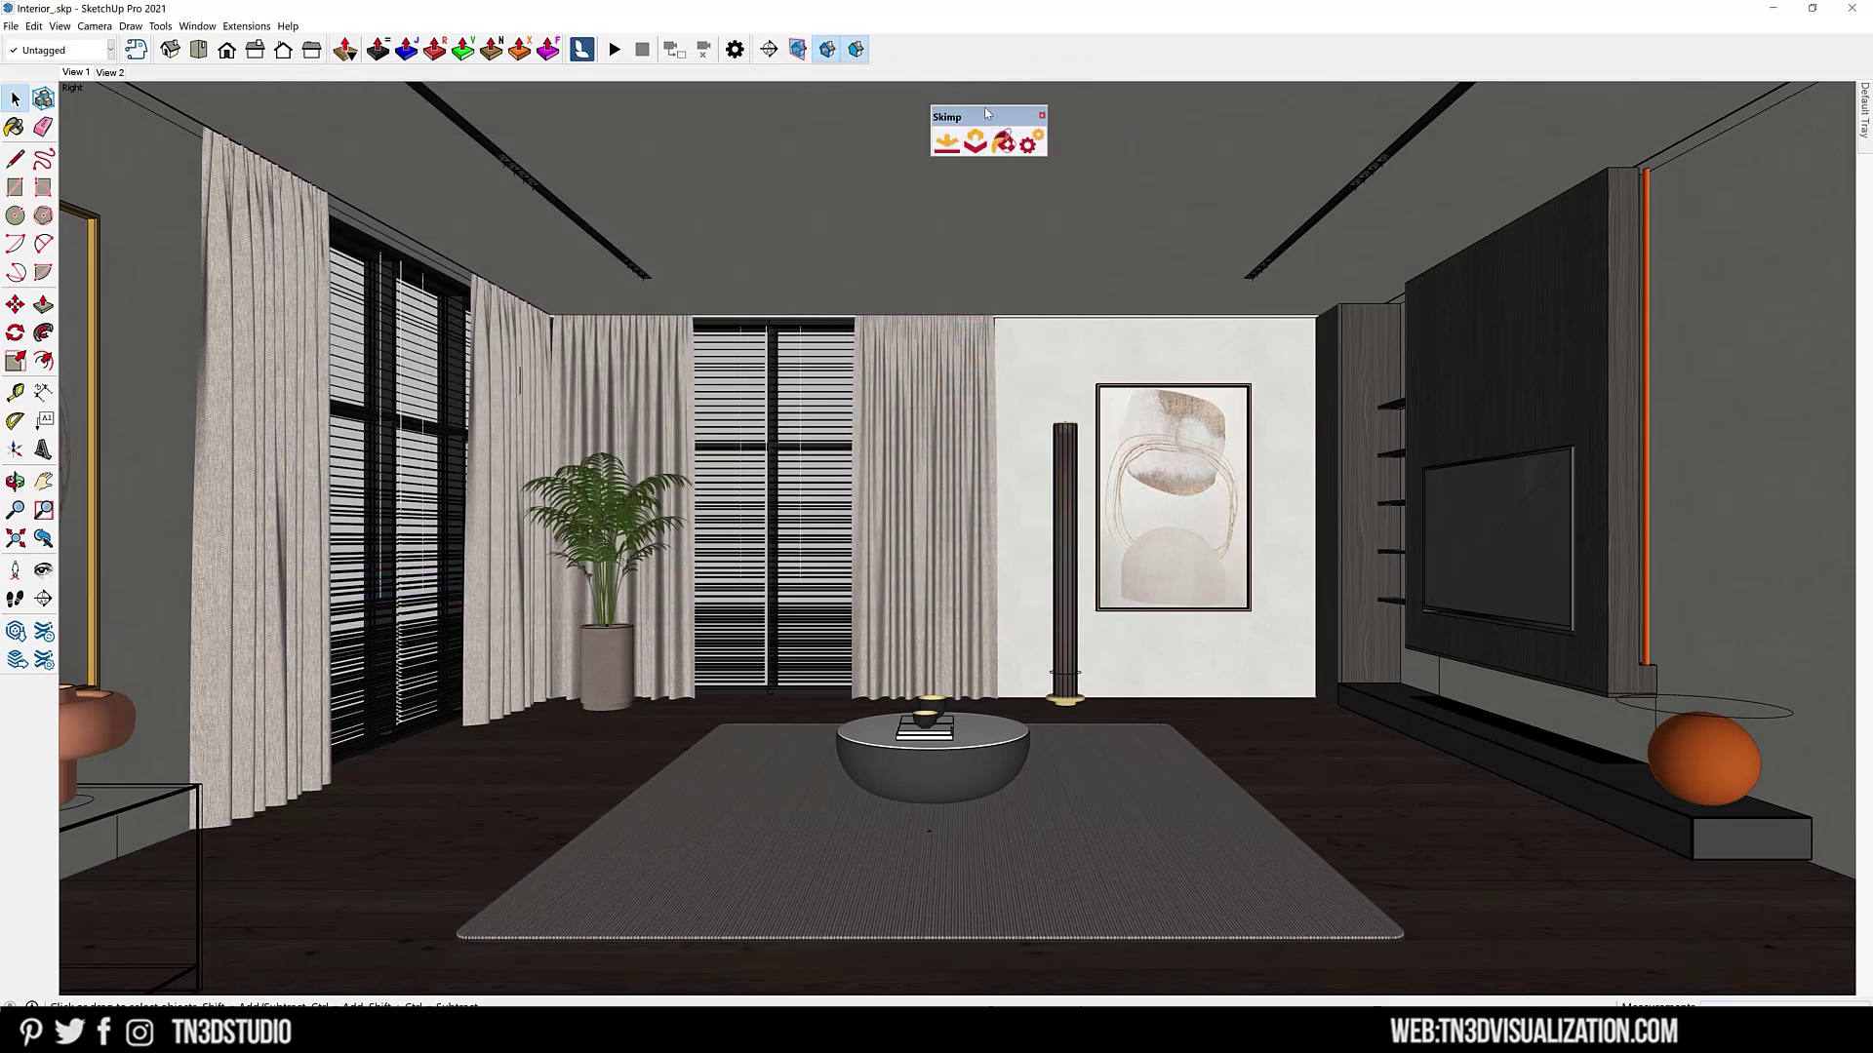
pyautogui.moveTo(995, 109); pyautogui.dragTo(788, 369)
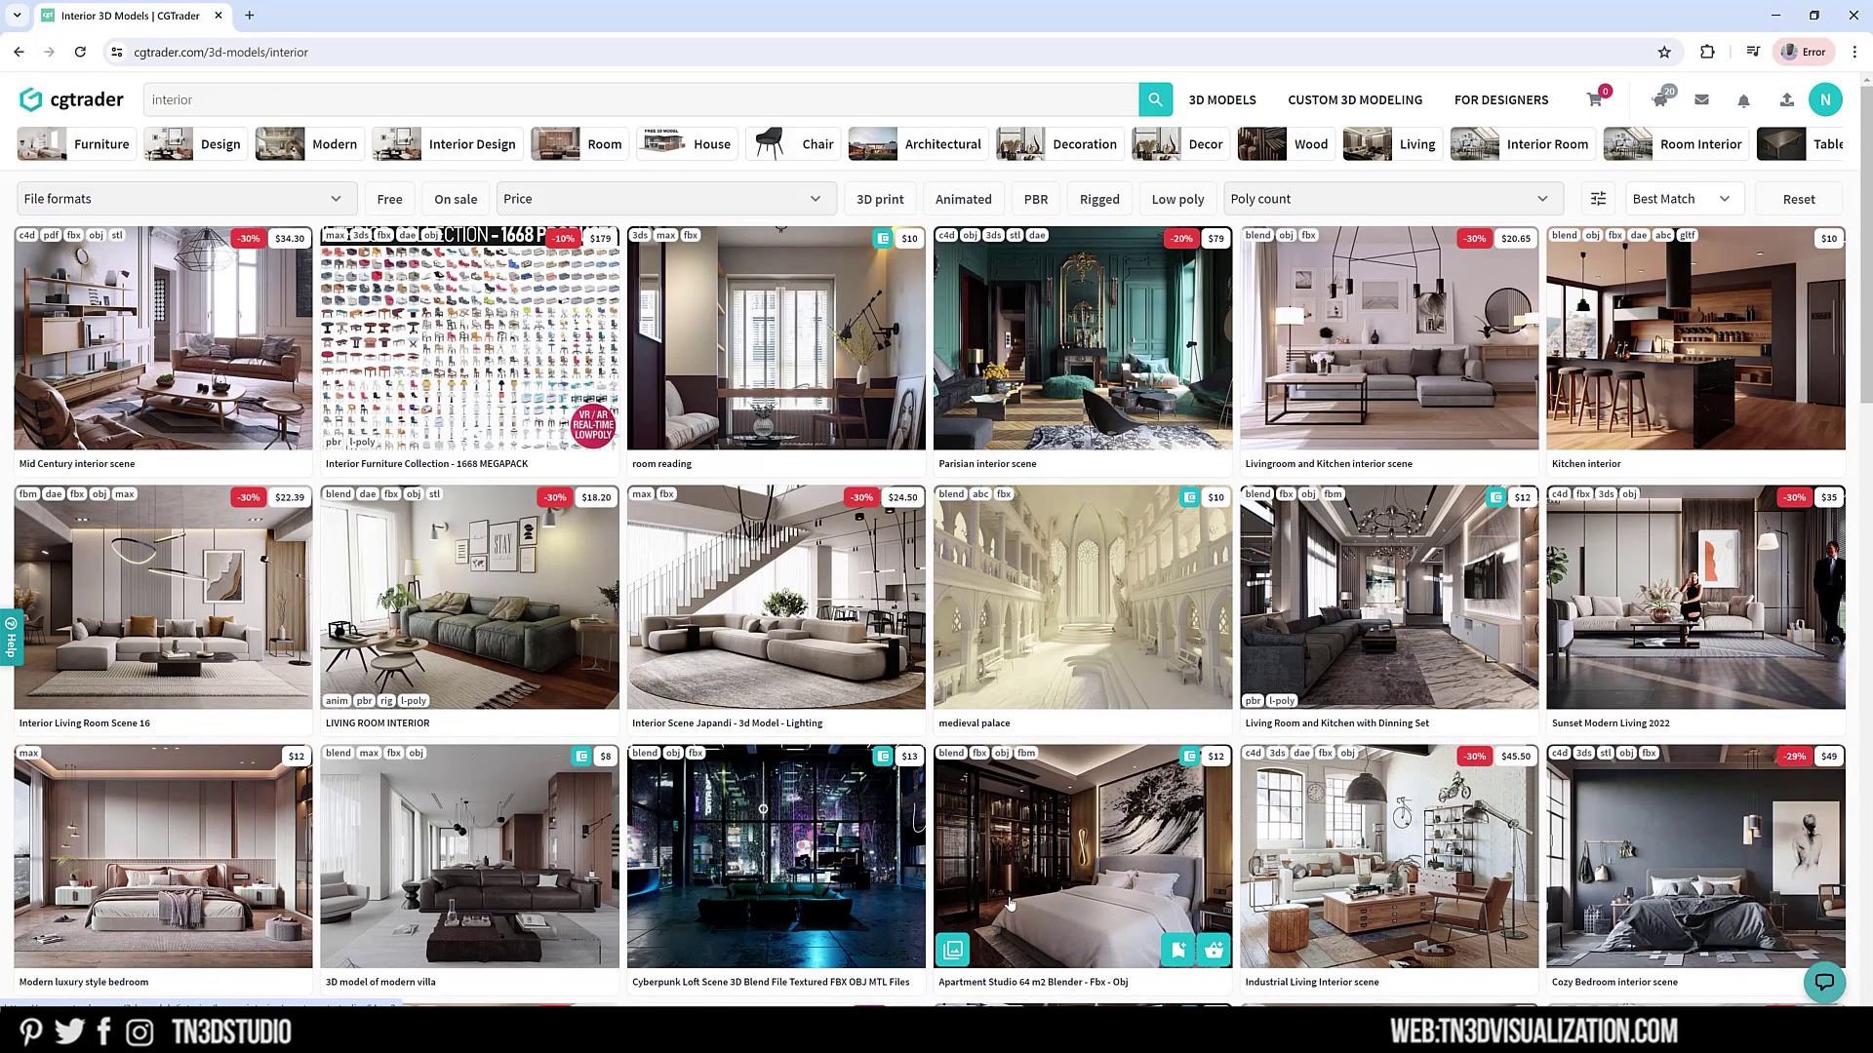
# Step: Filter CGTrader interior models to free ones and search for arm chair
pyautogui.moveTo(1866, 97); pyautogui.dragTo(1219, 3)
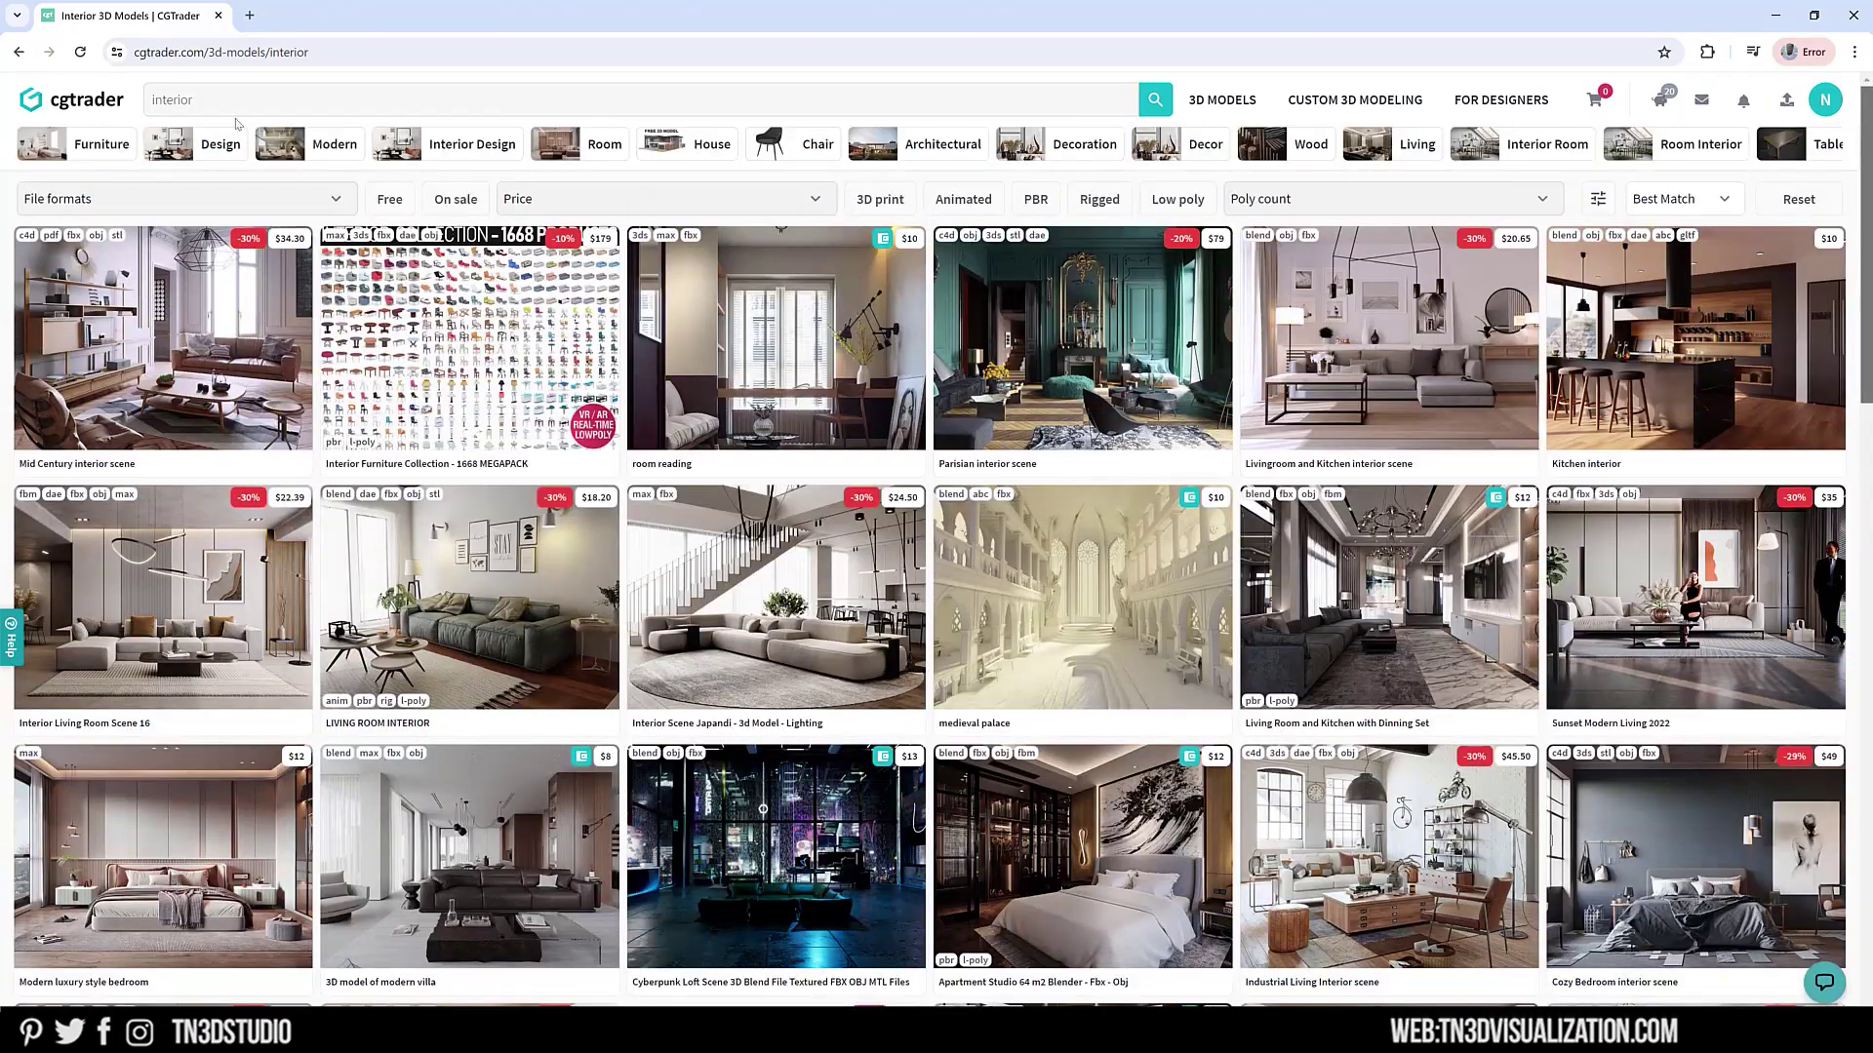
pyautogui.click(387, 200)
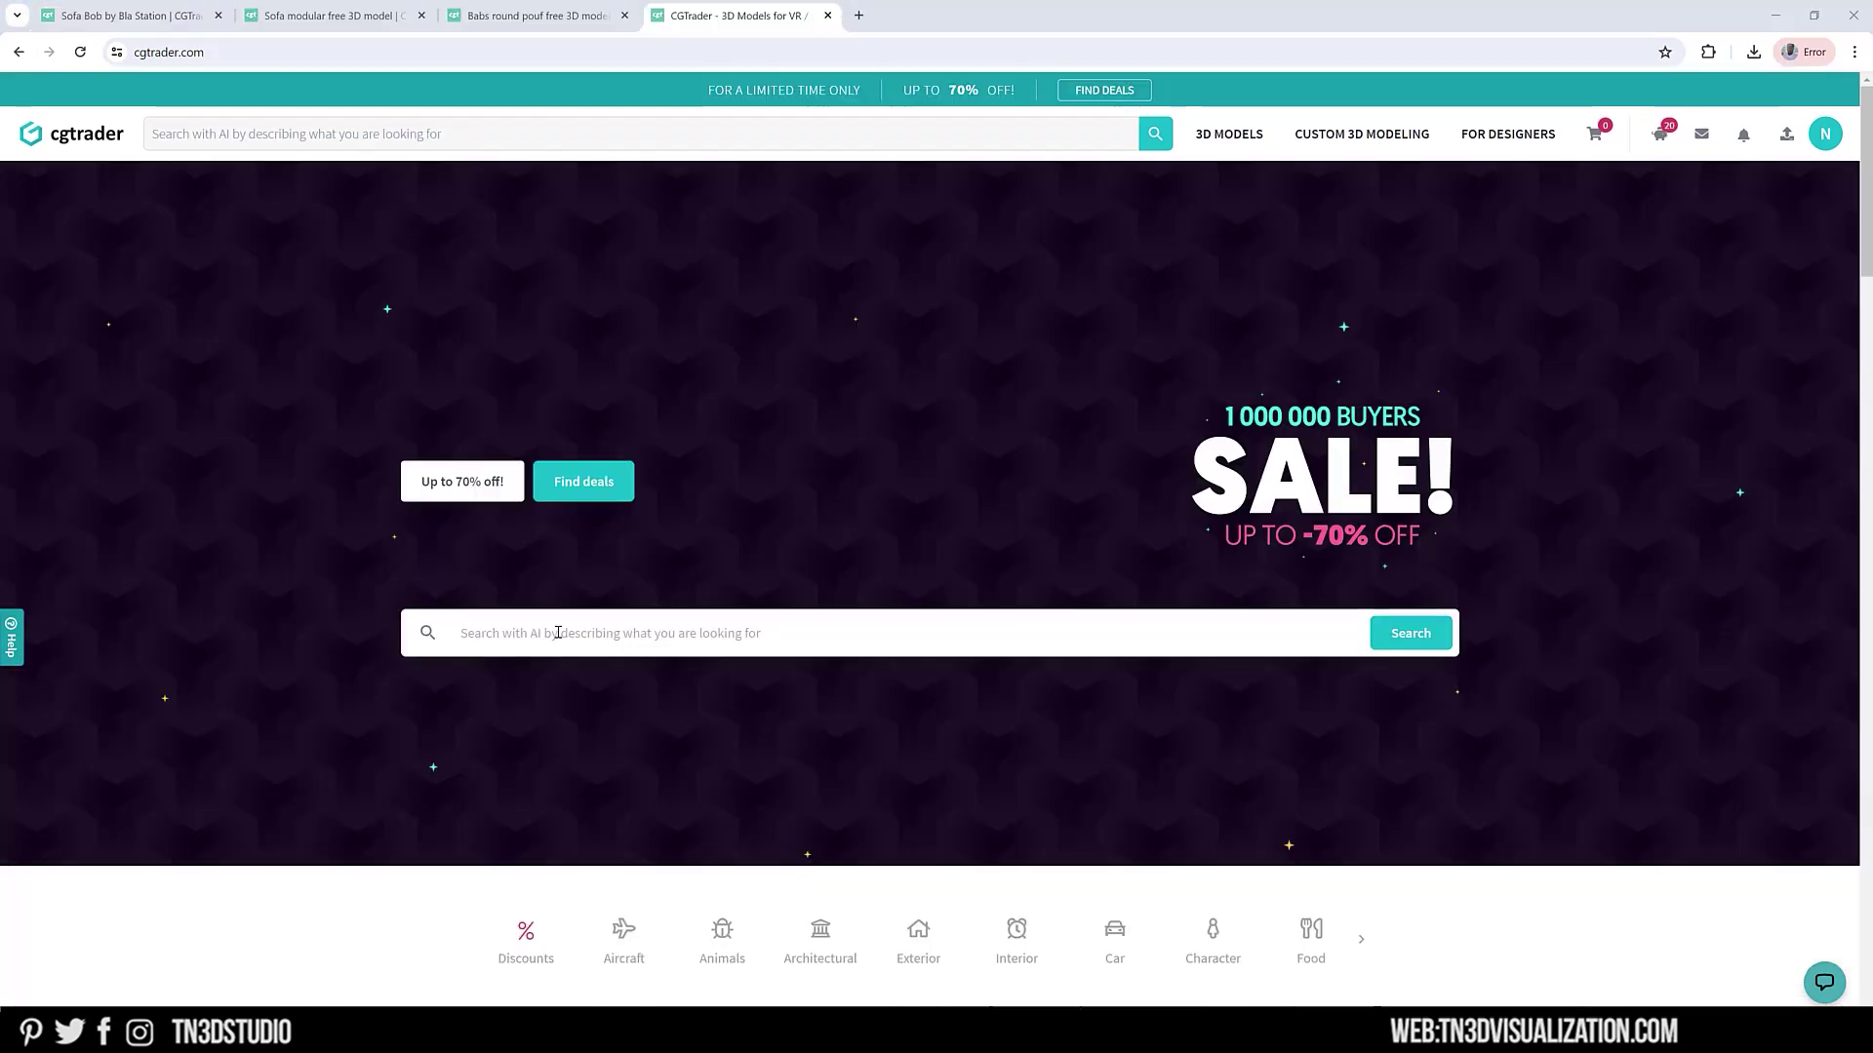
pyautogui.click(558, 633)
pyautogui.write('arm chair')
pyautogui.press('Return')
pyautogui.scroll(-5, 778, 354)
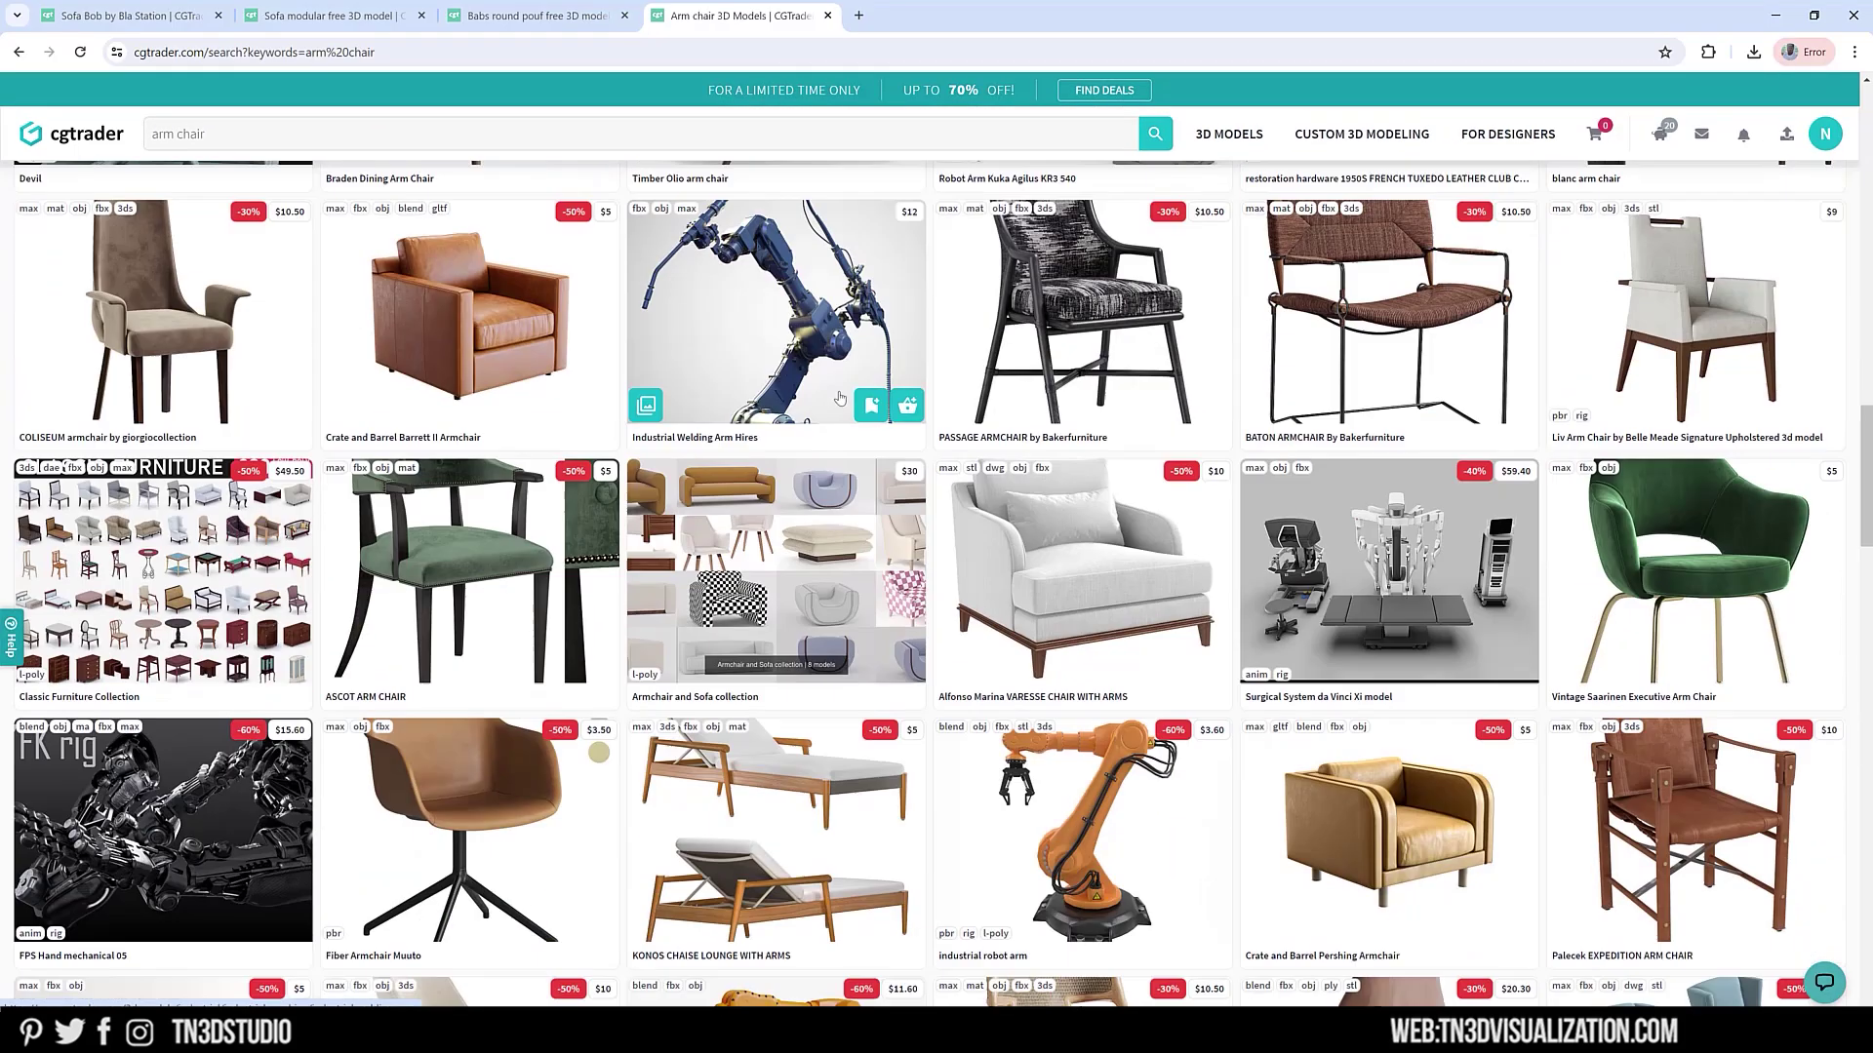
pyautogui.scroll(6, 778, 353)
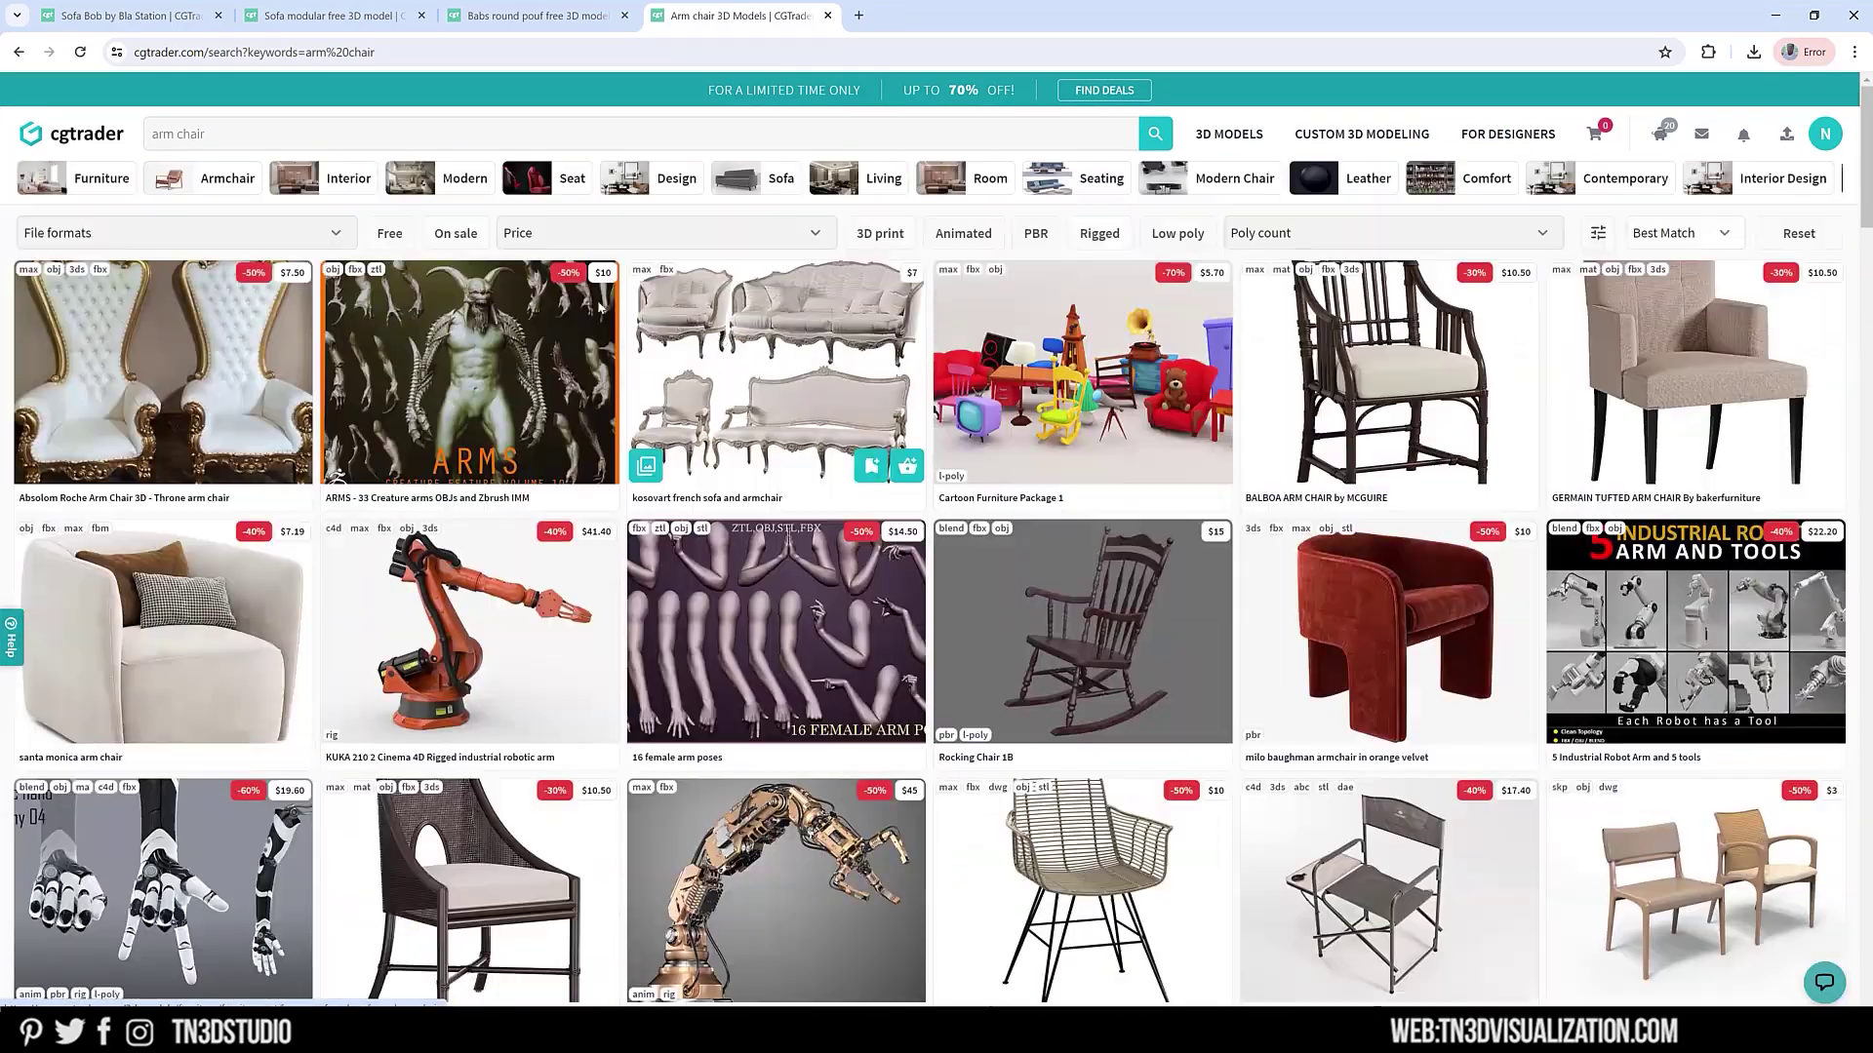
# Step: Limit the armchair results to free models and open the Armchair and pouf Teddi page
pyautogui.click(387, 233)
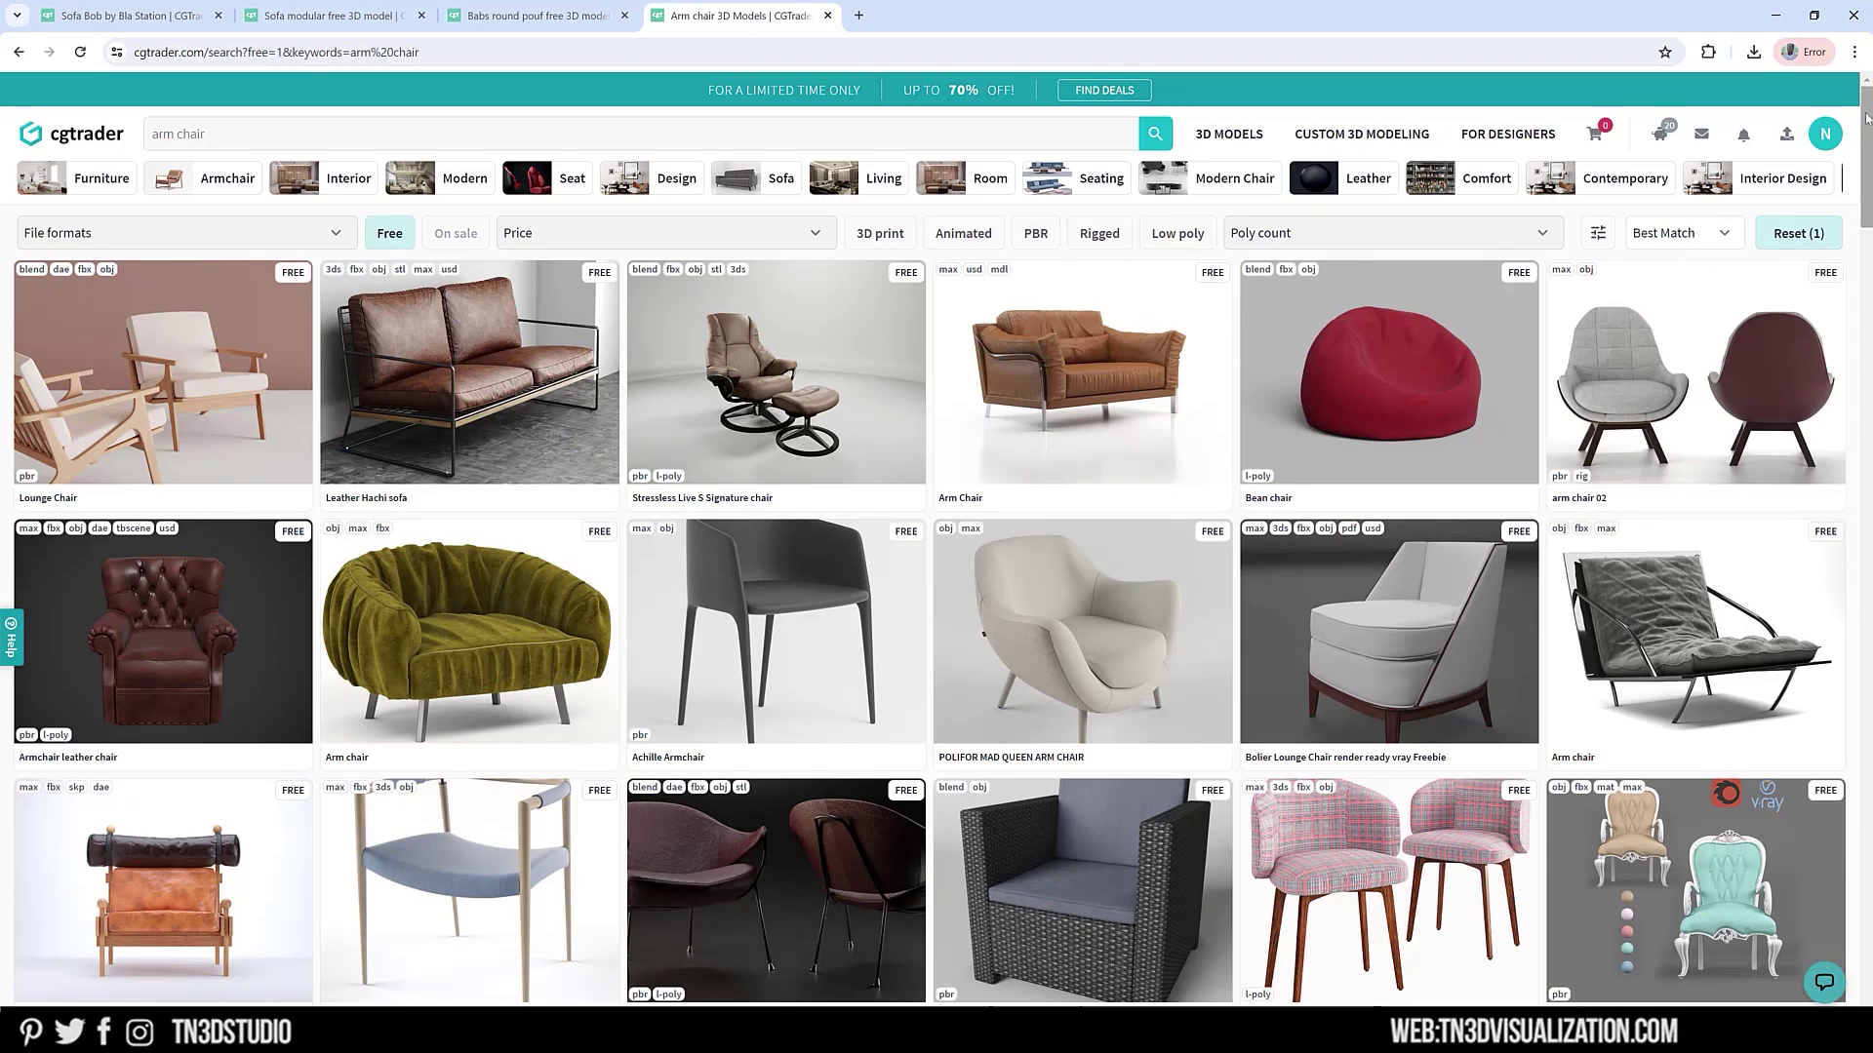
pyautogui.scroll(-15, 1866, 117)
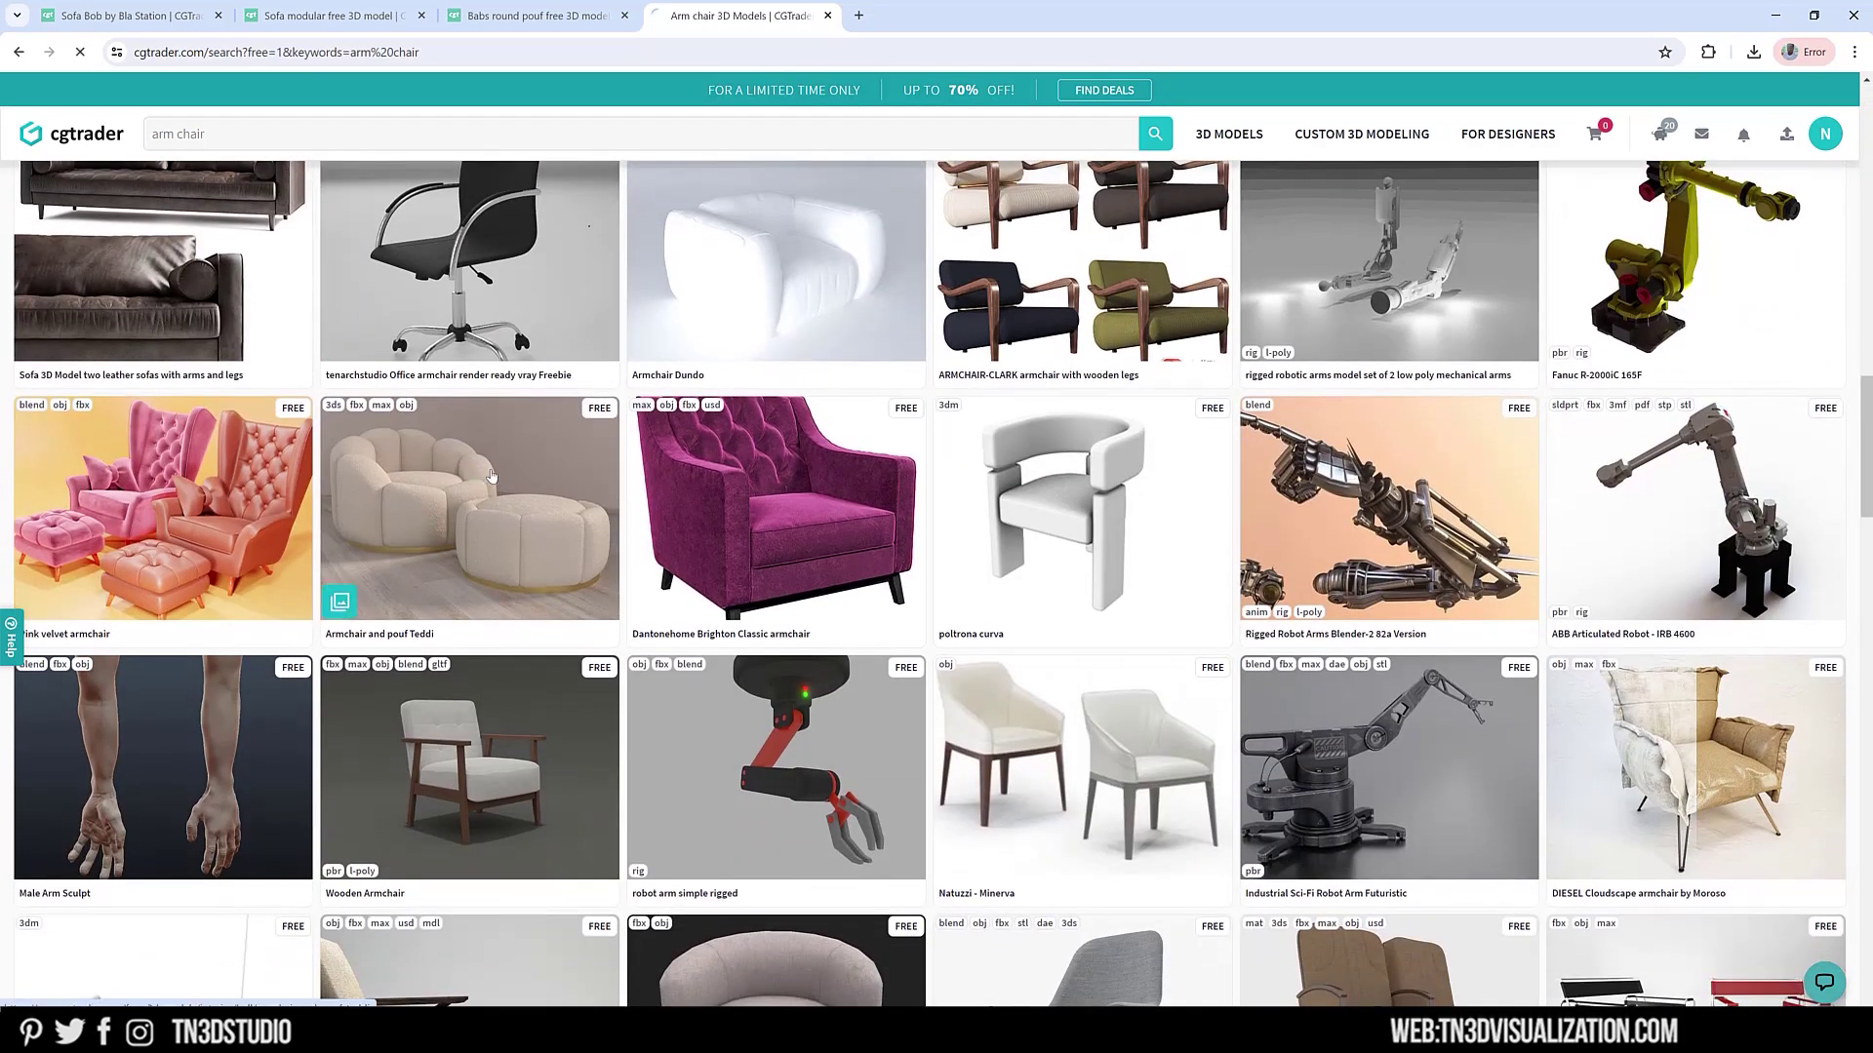
pyautogui.click(492, 471)
pyautogui.scroll(-3, 902, 636)
pyautogui.scroll(-4, 976, 896)
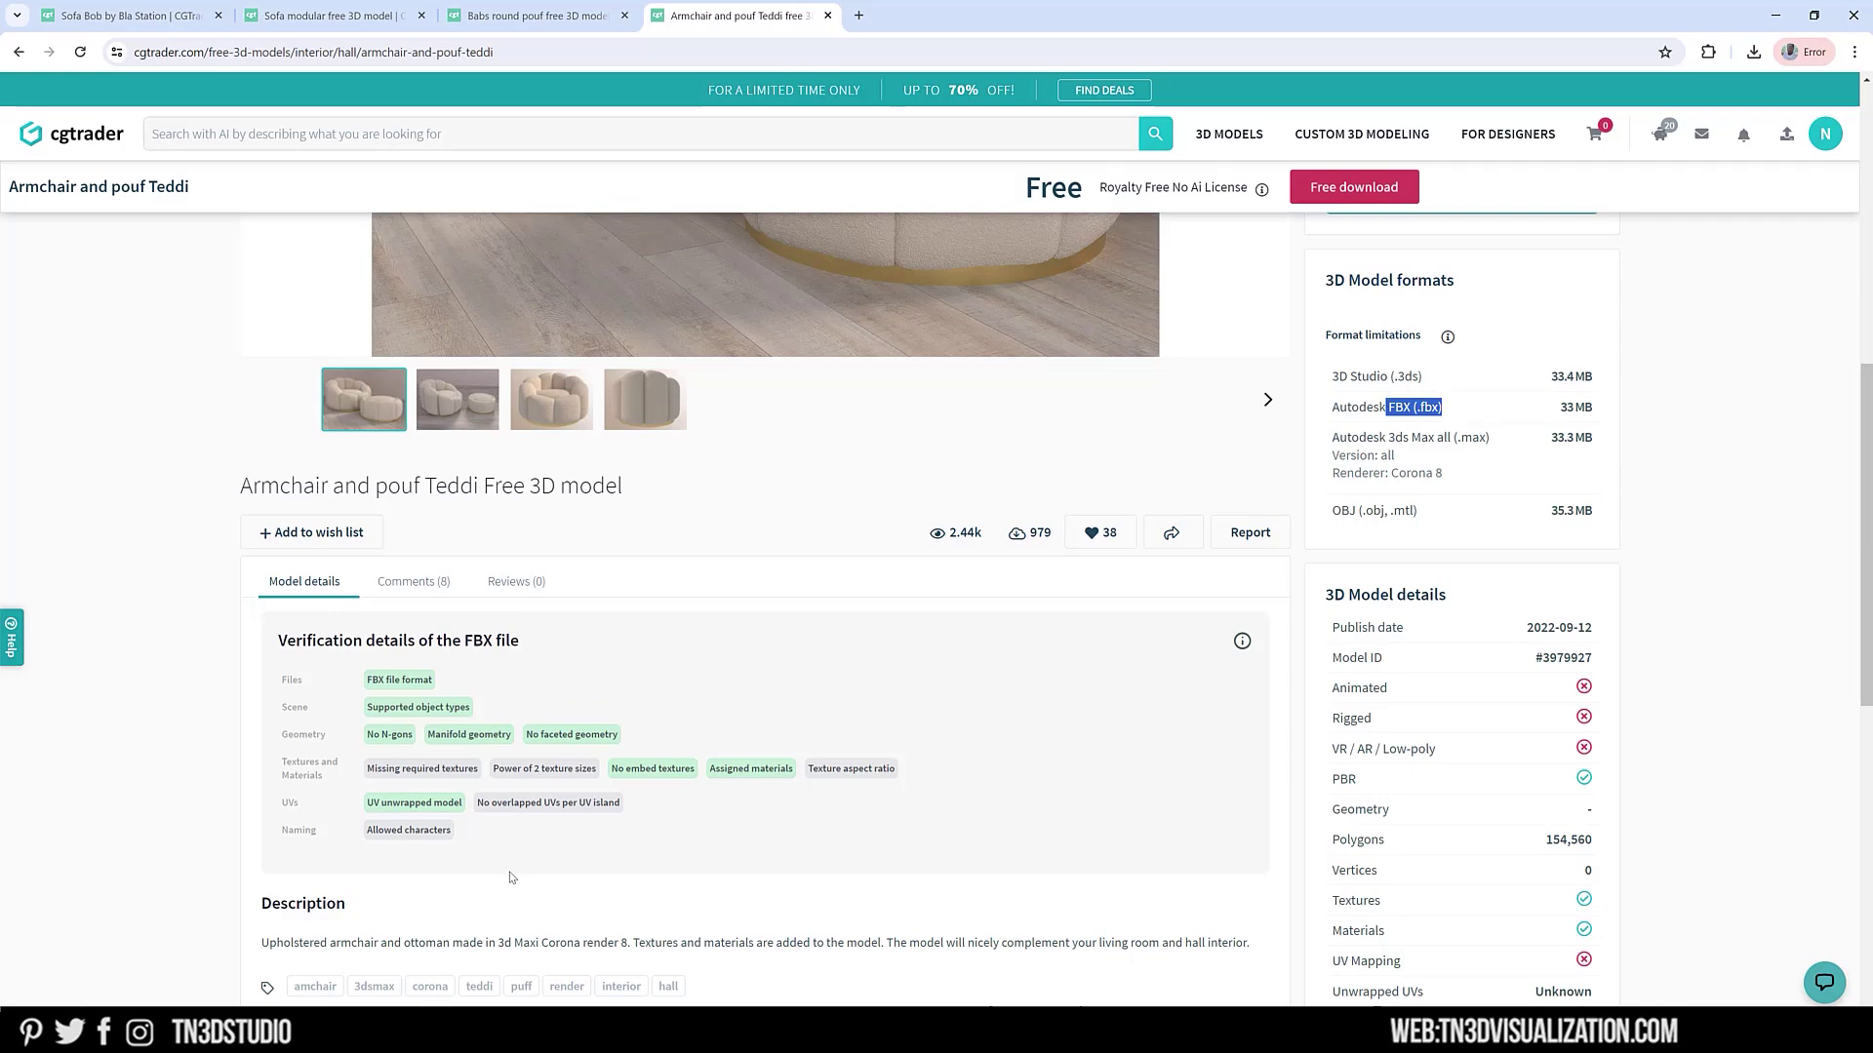
pyautogui.scroll(10, 510, 877)
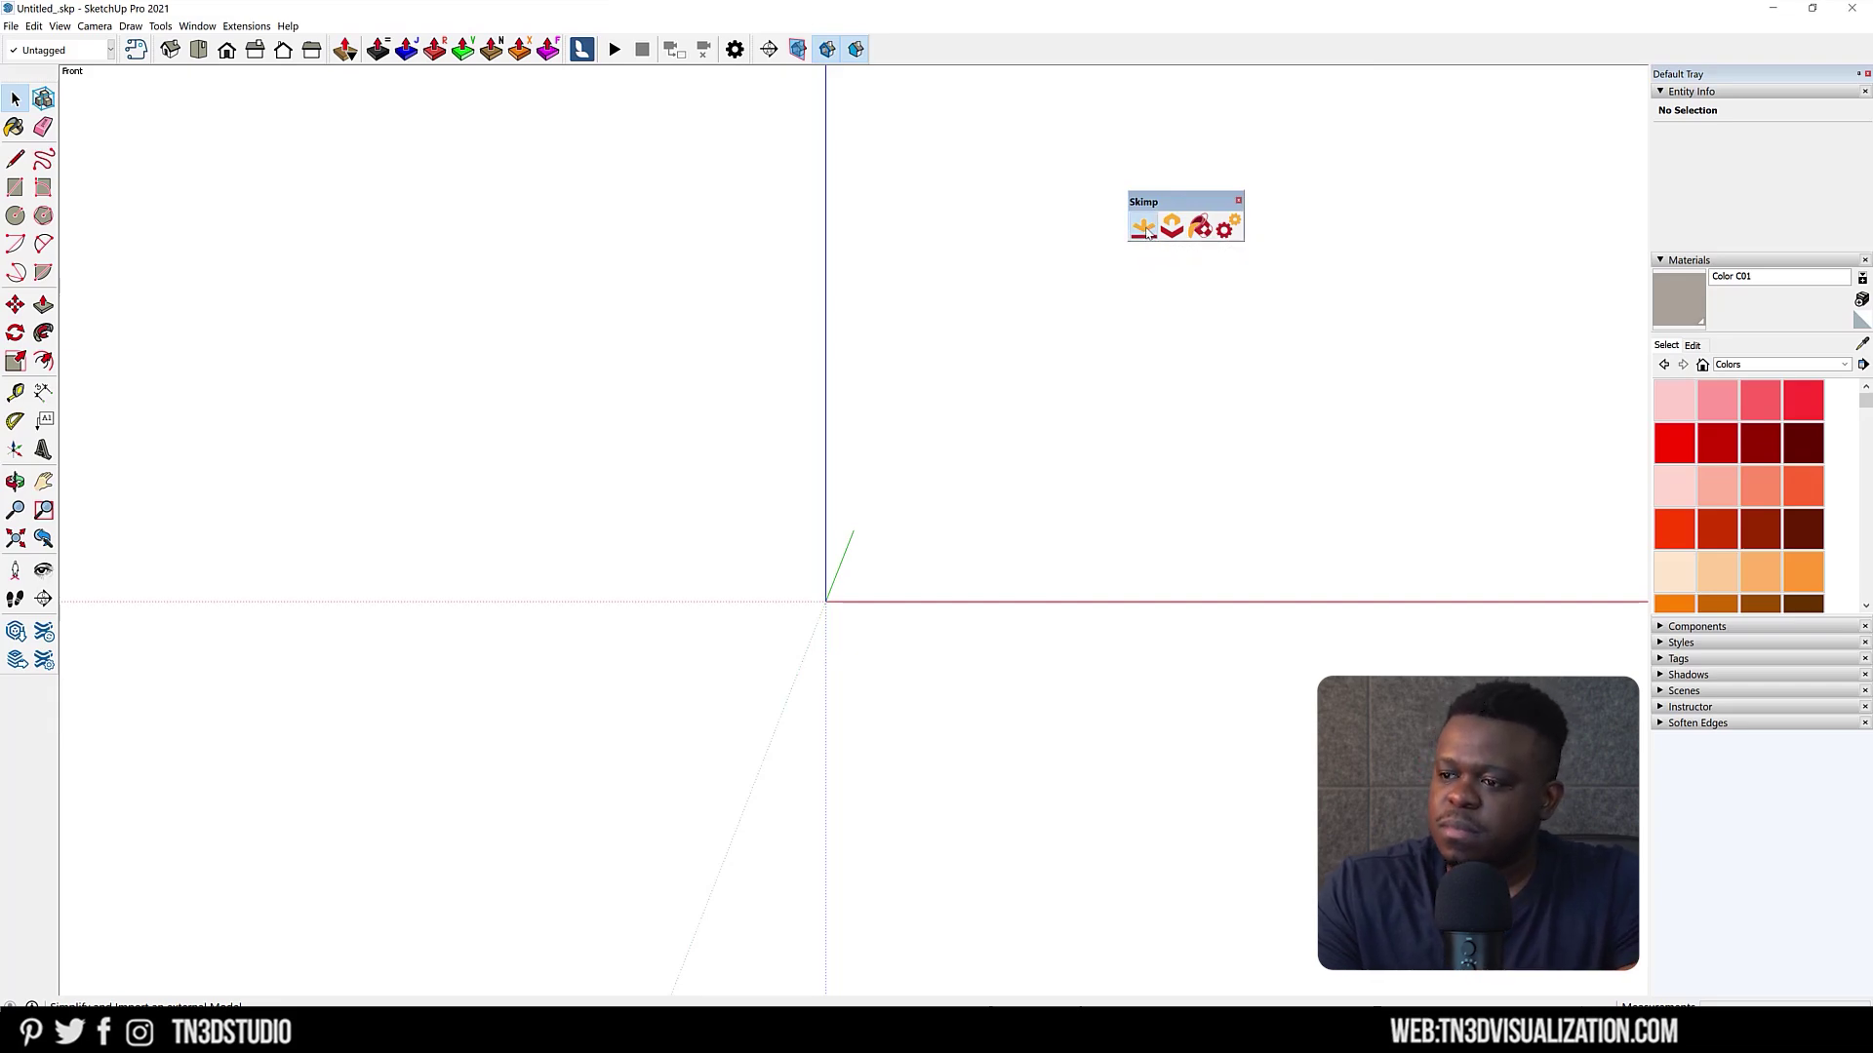
# Step: Load the armchair and pouf into Skimp's import preview at a high three-quarter view
pyautogui.click(1144, 228)
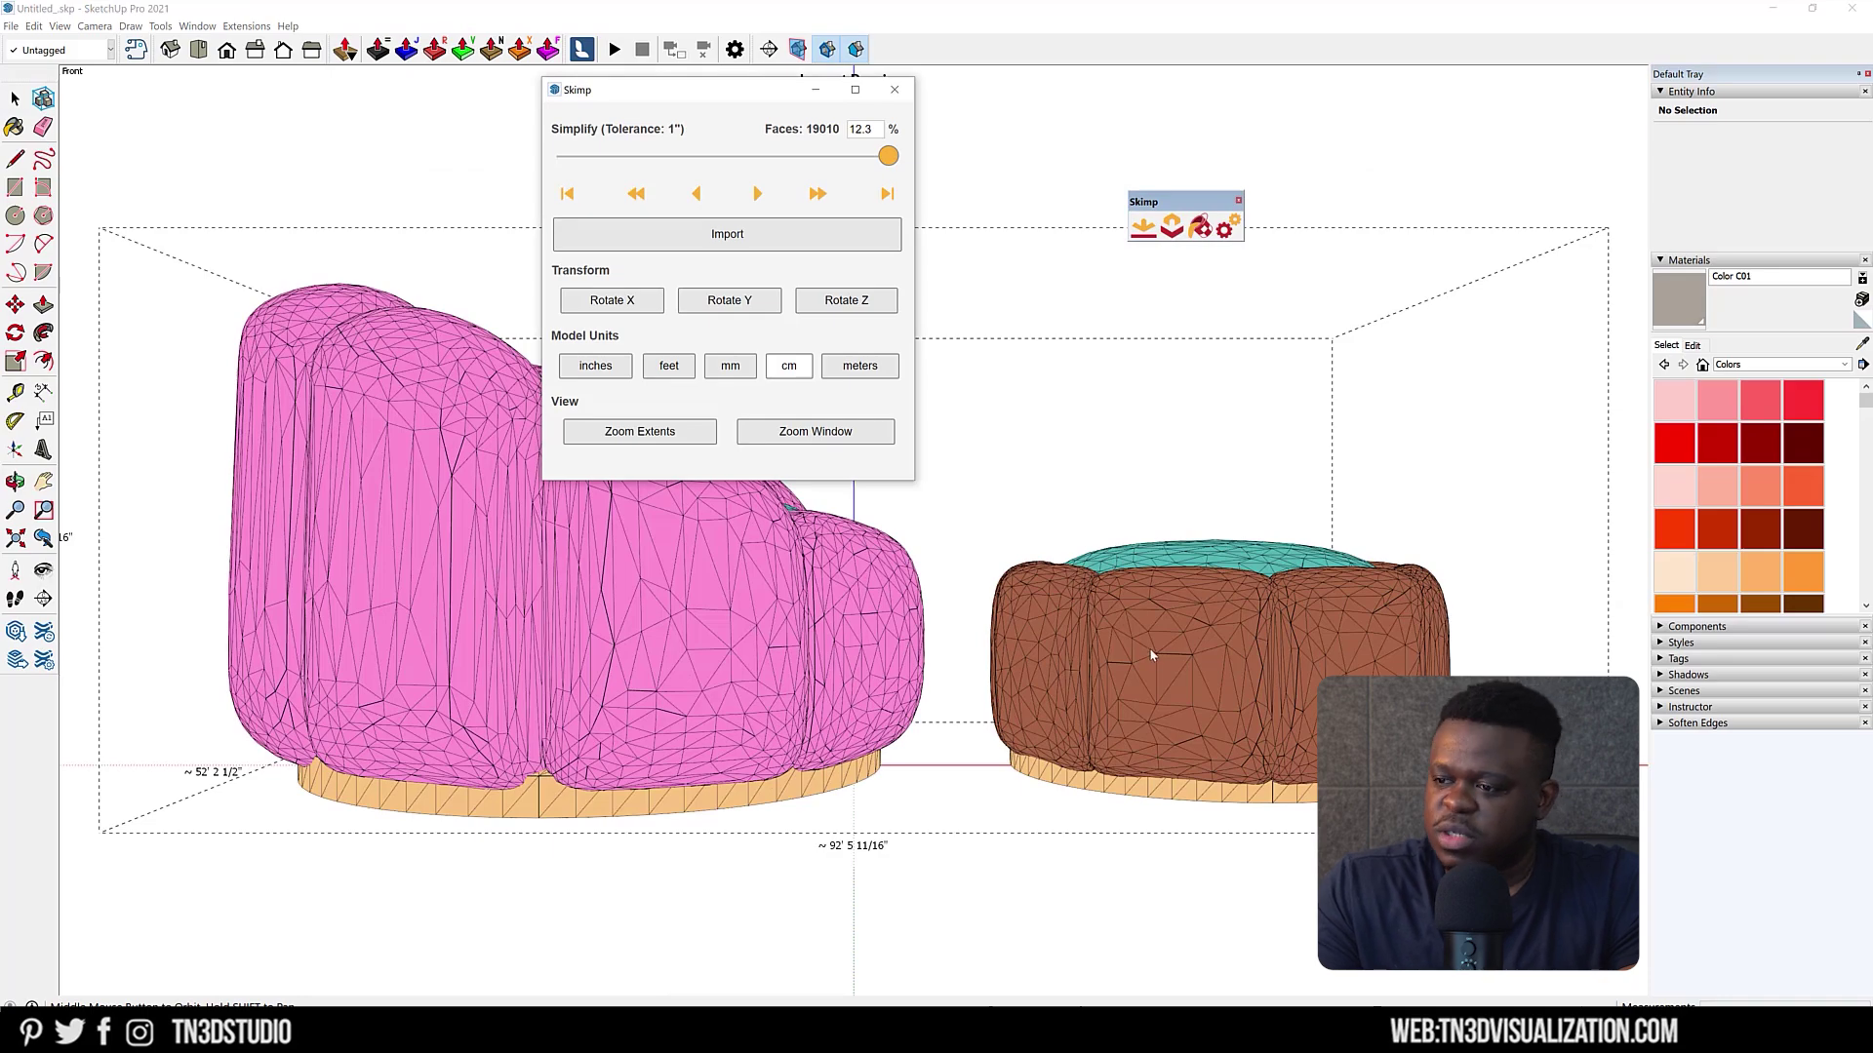
pyautogui.moveTo(757, 94); pyautogui.dragTo(1466, 116)
pyautogui.moveTo(1024, 409); pyautogui.dragTo(839, 526, button='middle')
# Step: Drag the Simplify slider to about 60% and back to the full 154,560 faces
pyautogui.doubleClick(1531, 154)
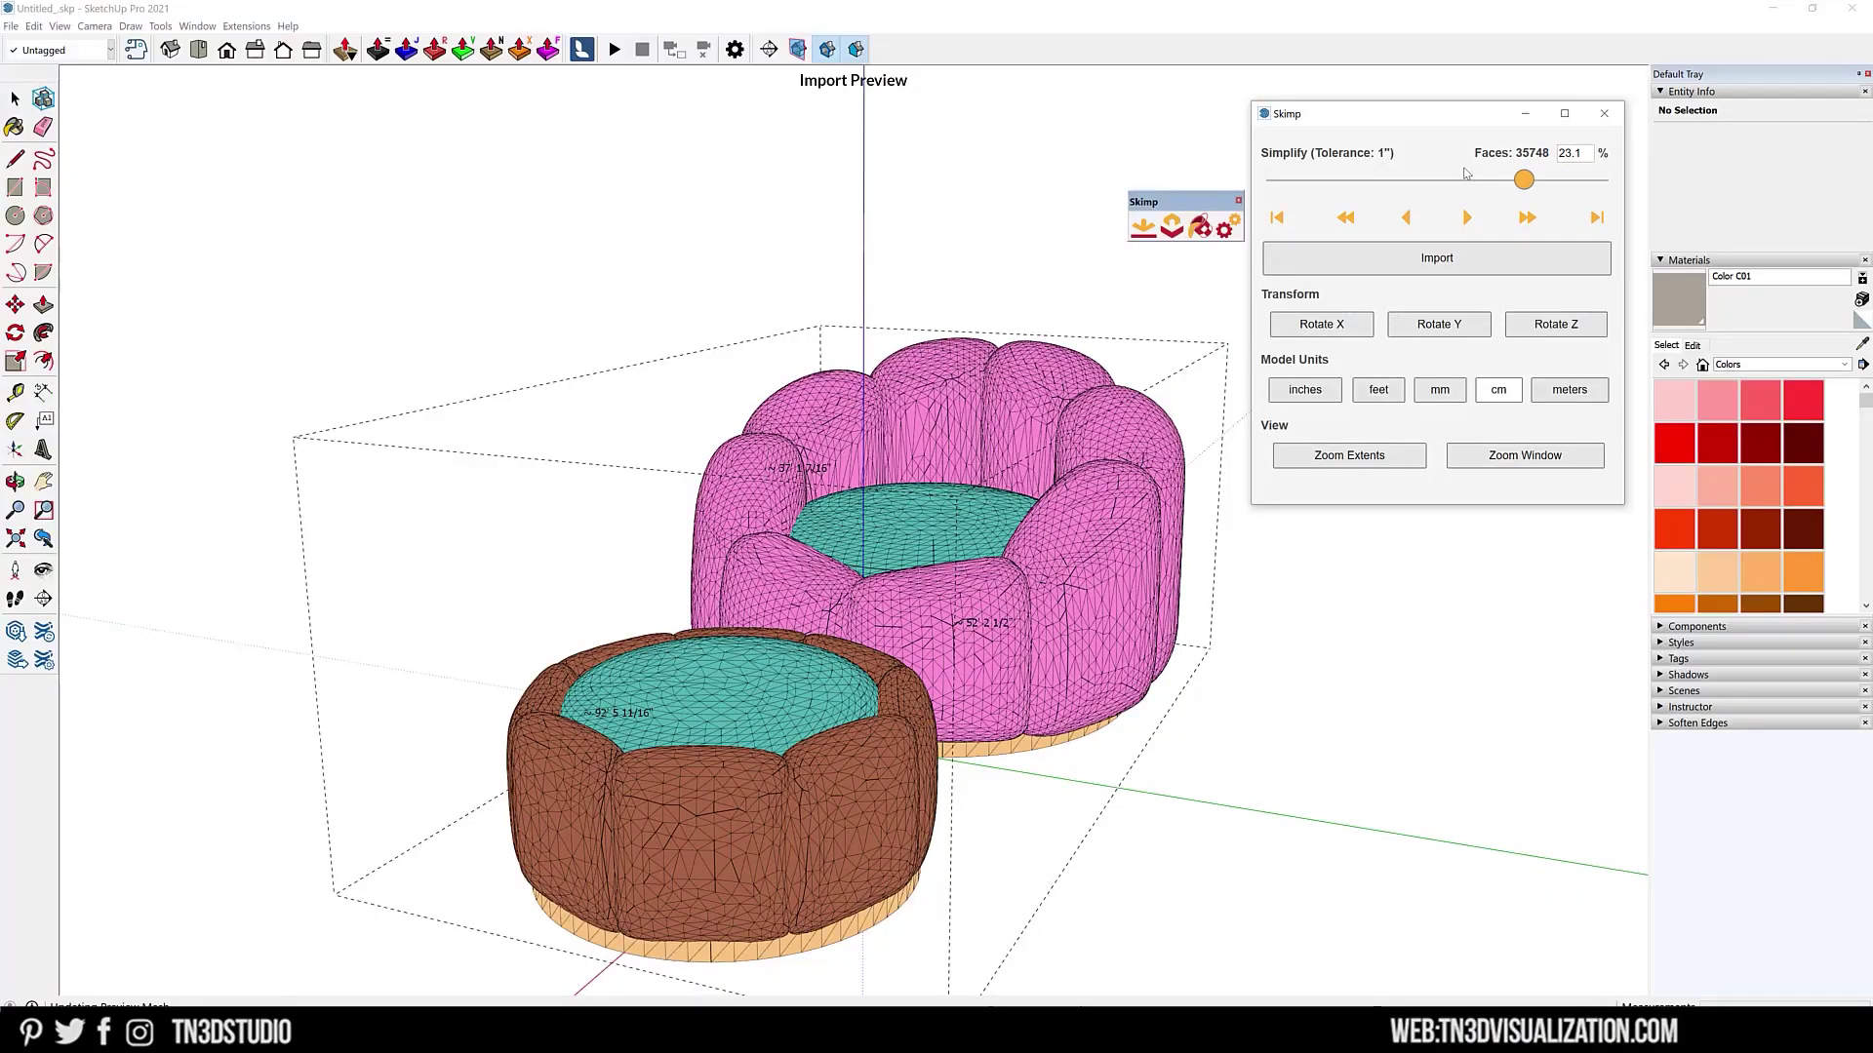
pyautogui.moveTo(1460, 172); pyautogui.dragTo(1244, 192)
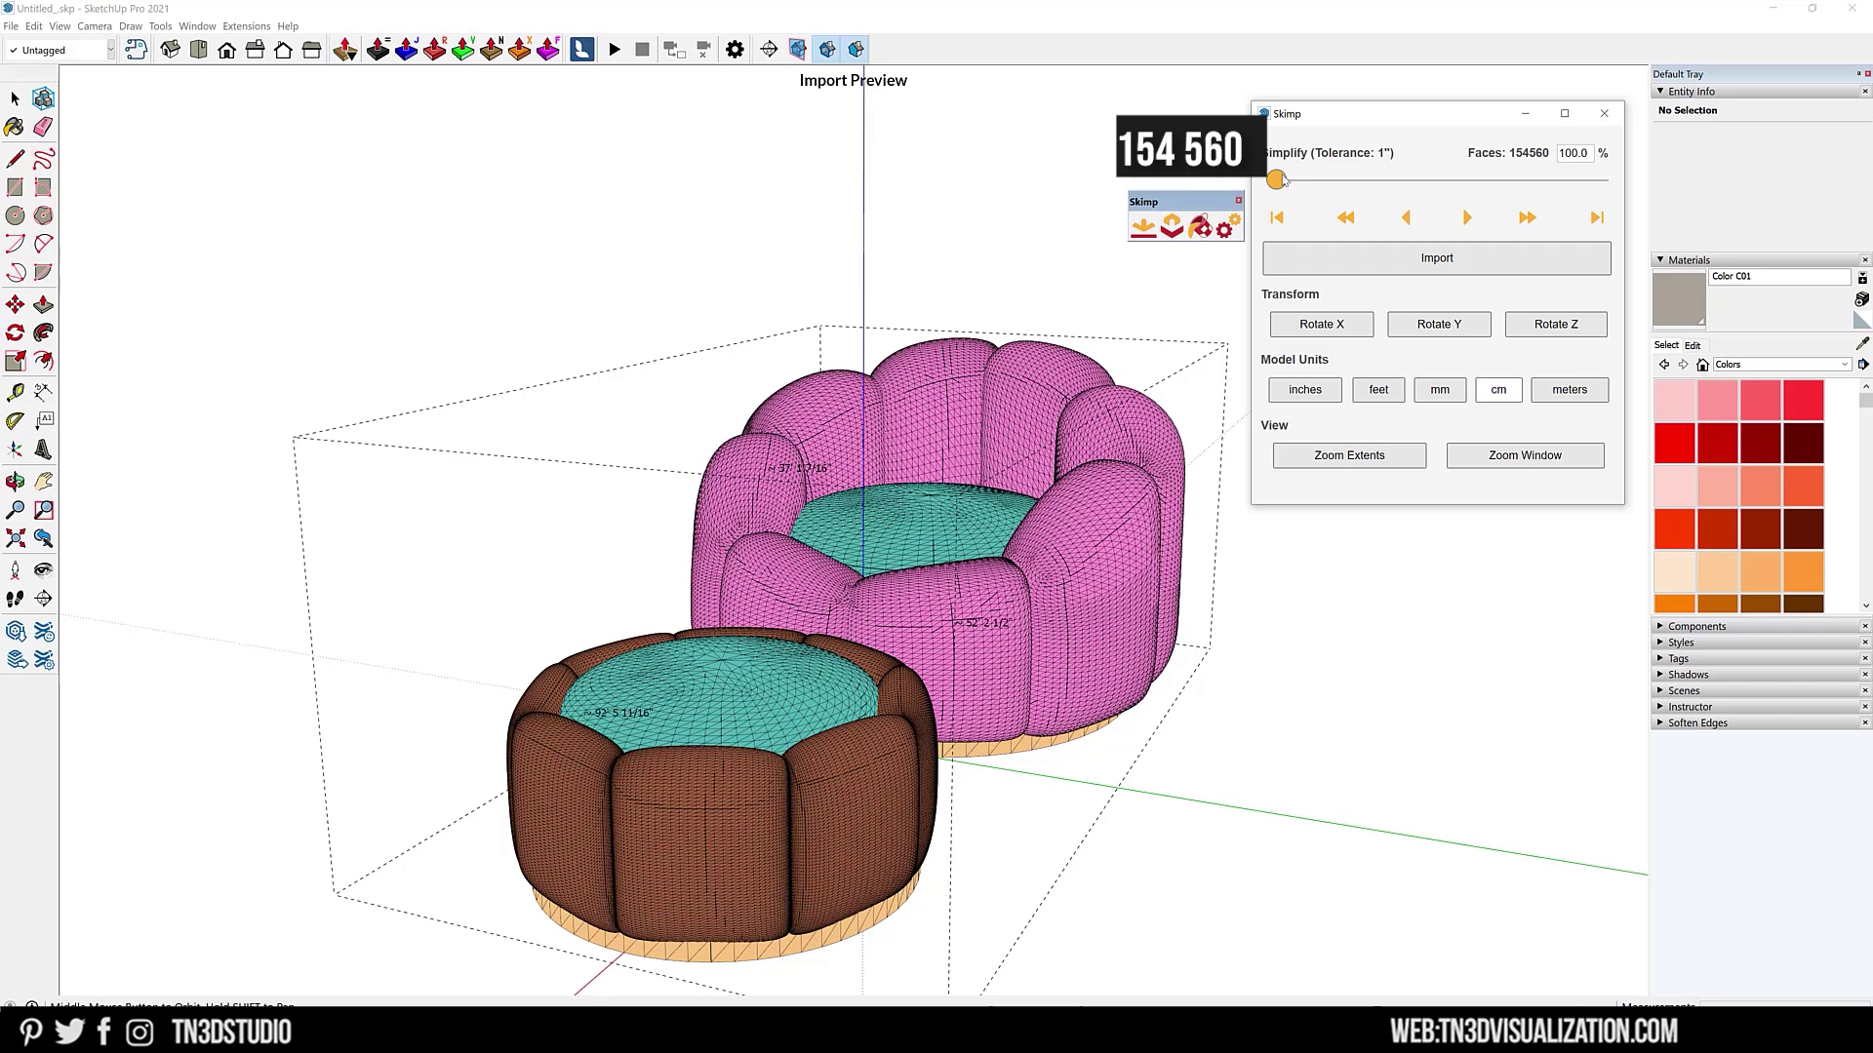
pyautogui.moveTo(1280, 180); pyautogui.dragTo(1428, 181)
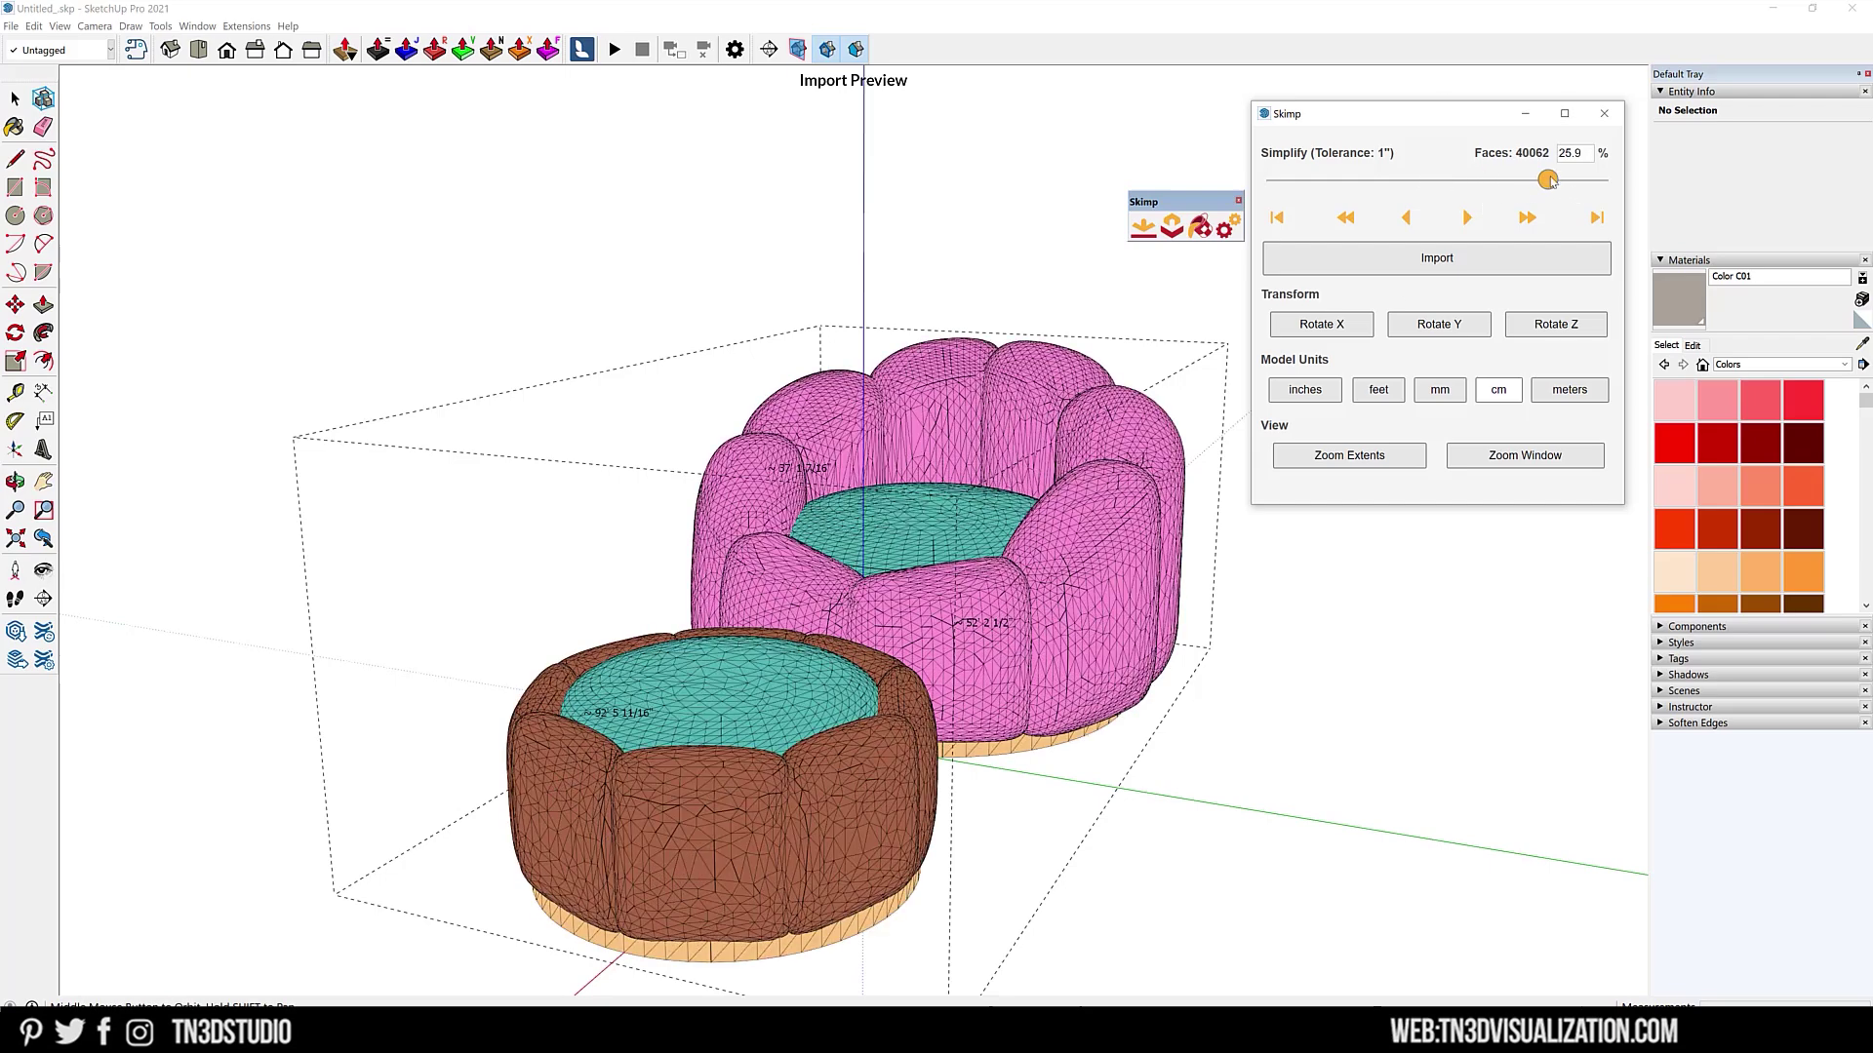
pyautogui.moveTo(1551, 180); pyautogui.dragTo(1255, 181)
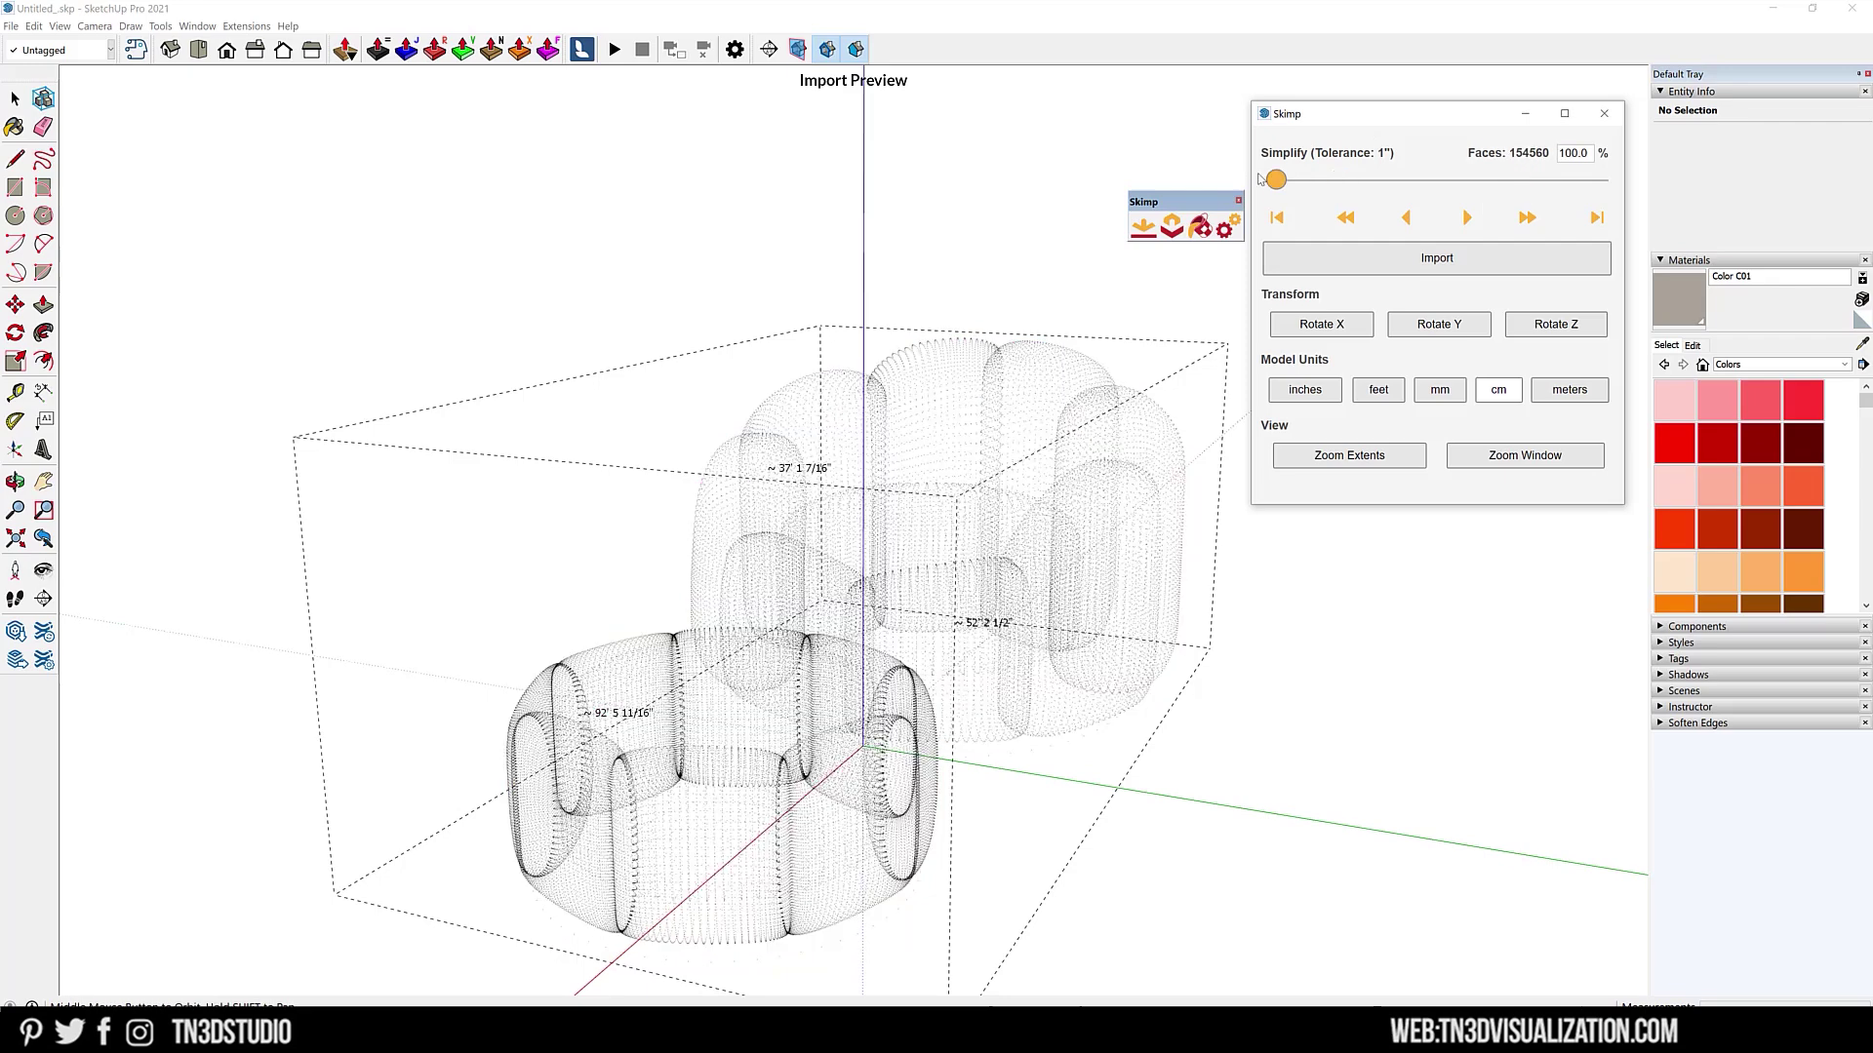
# Step: Rotate the model about X until upright, then zoom into the seat and back out
pyautogui.click(1322, 326)
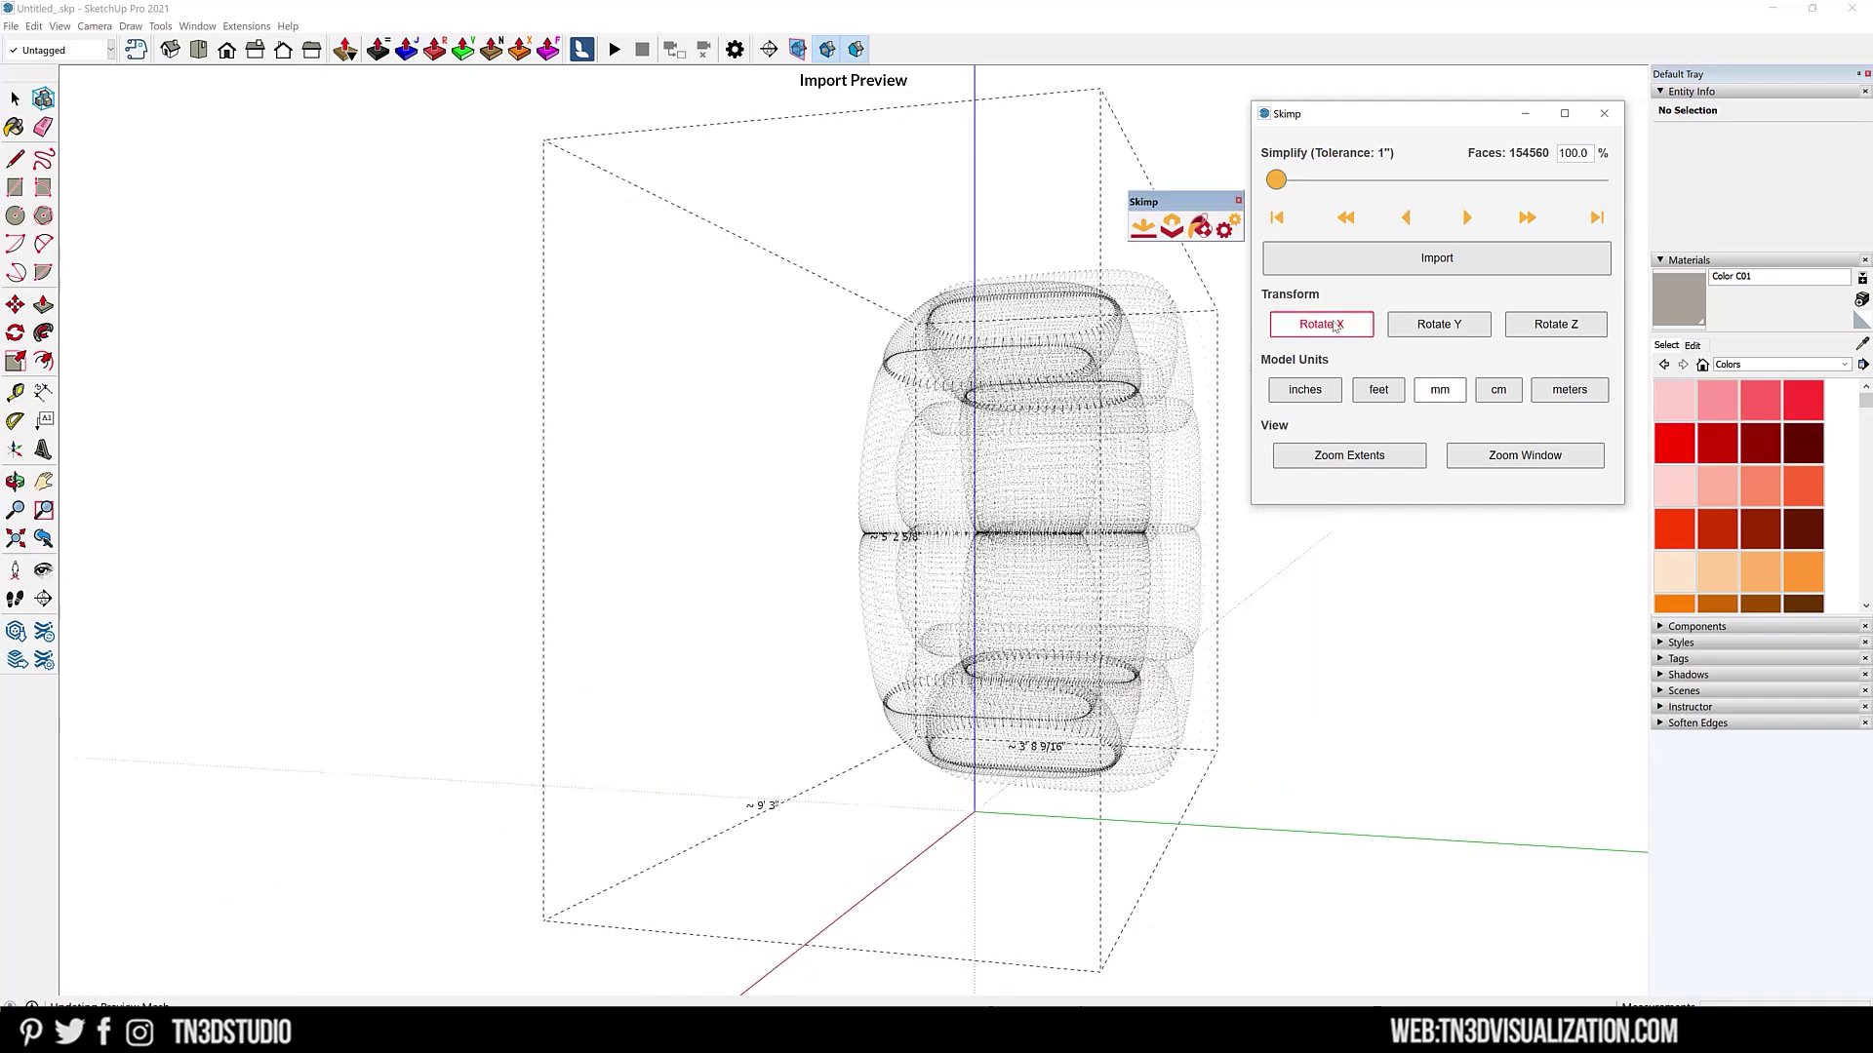
pyautogui.click(1322, 325)
pyautogui.click(846, 552)
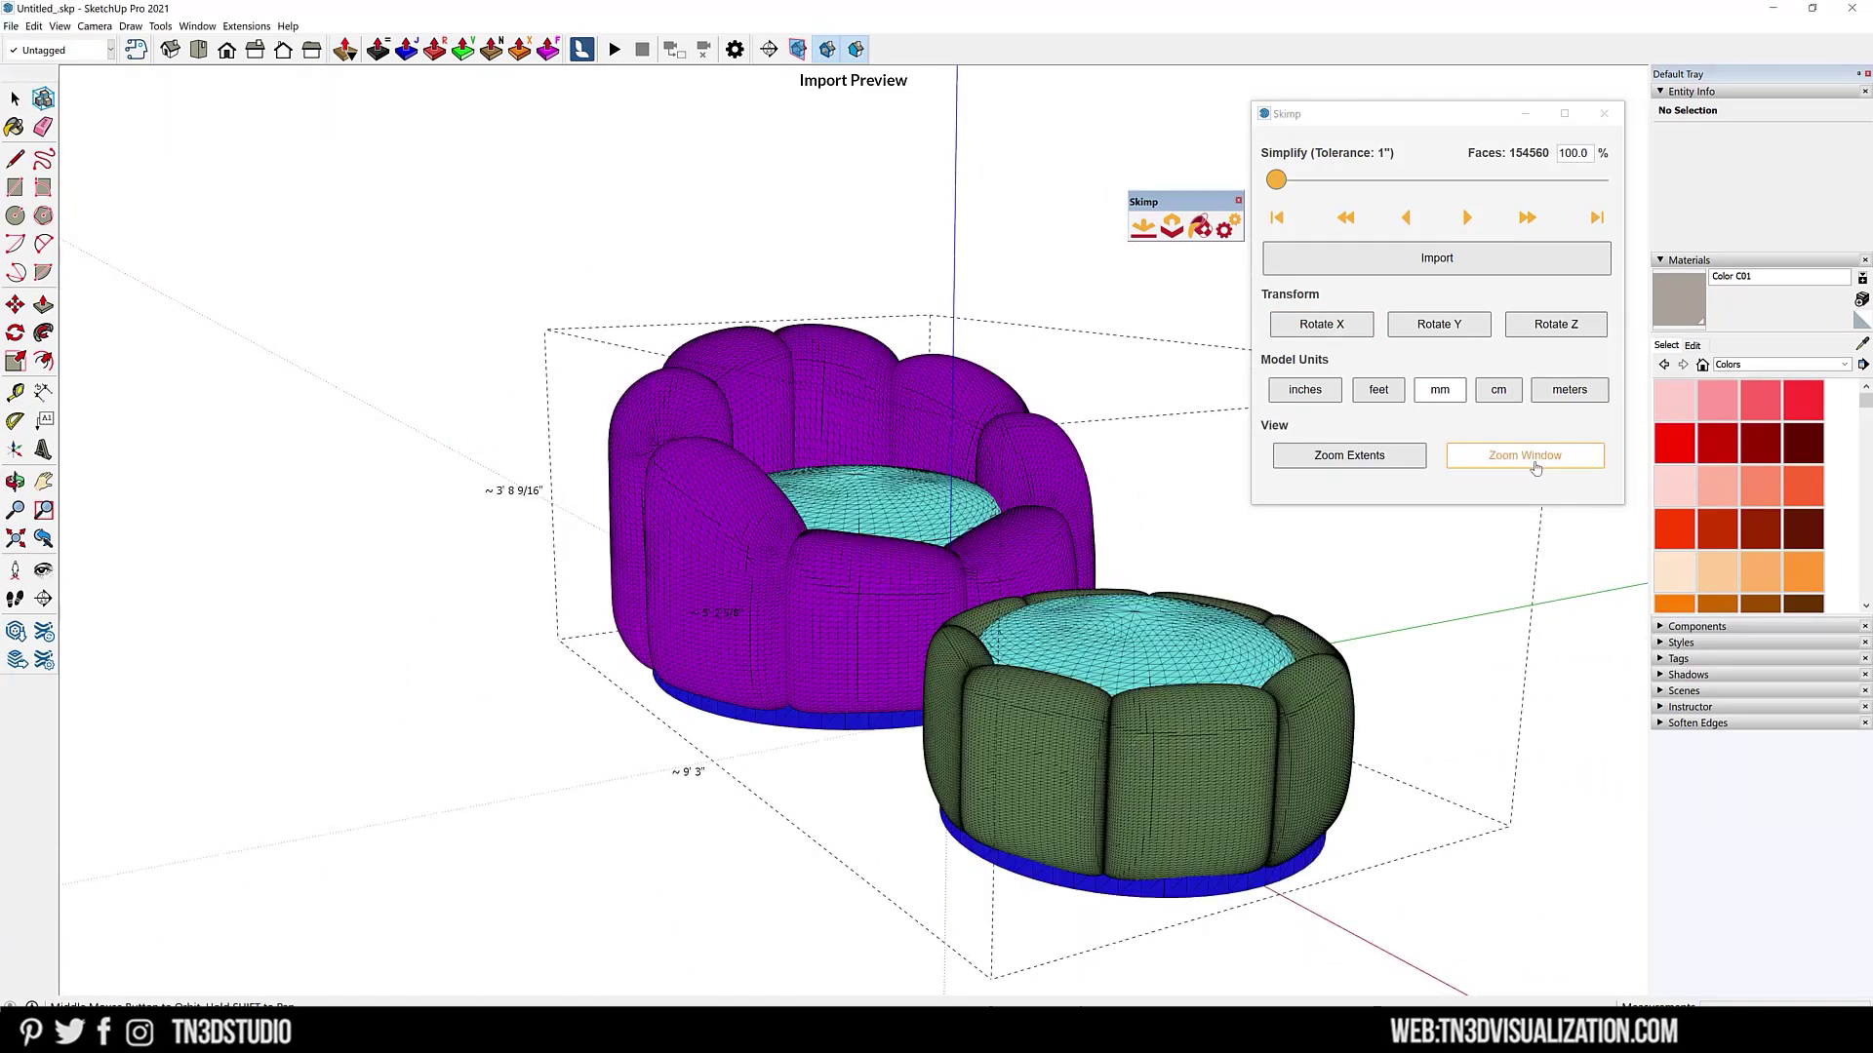
pyautogui.click(1533, 465)
pyautogui.moveTo(780, 445); pyautogui.dragTo(939, 560)
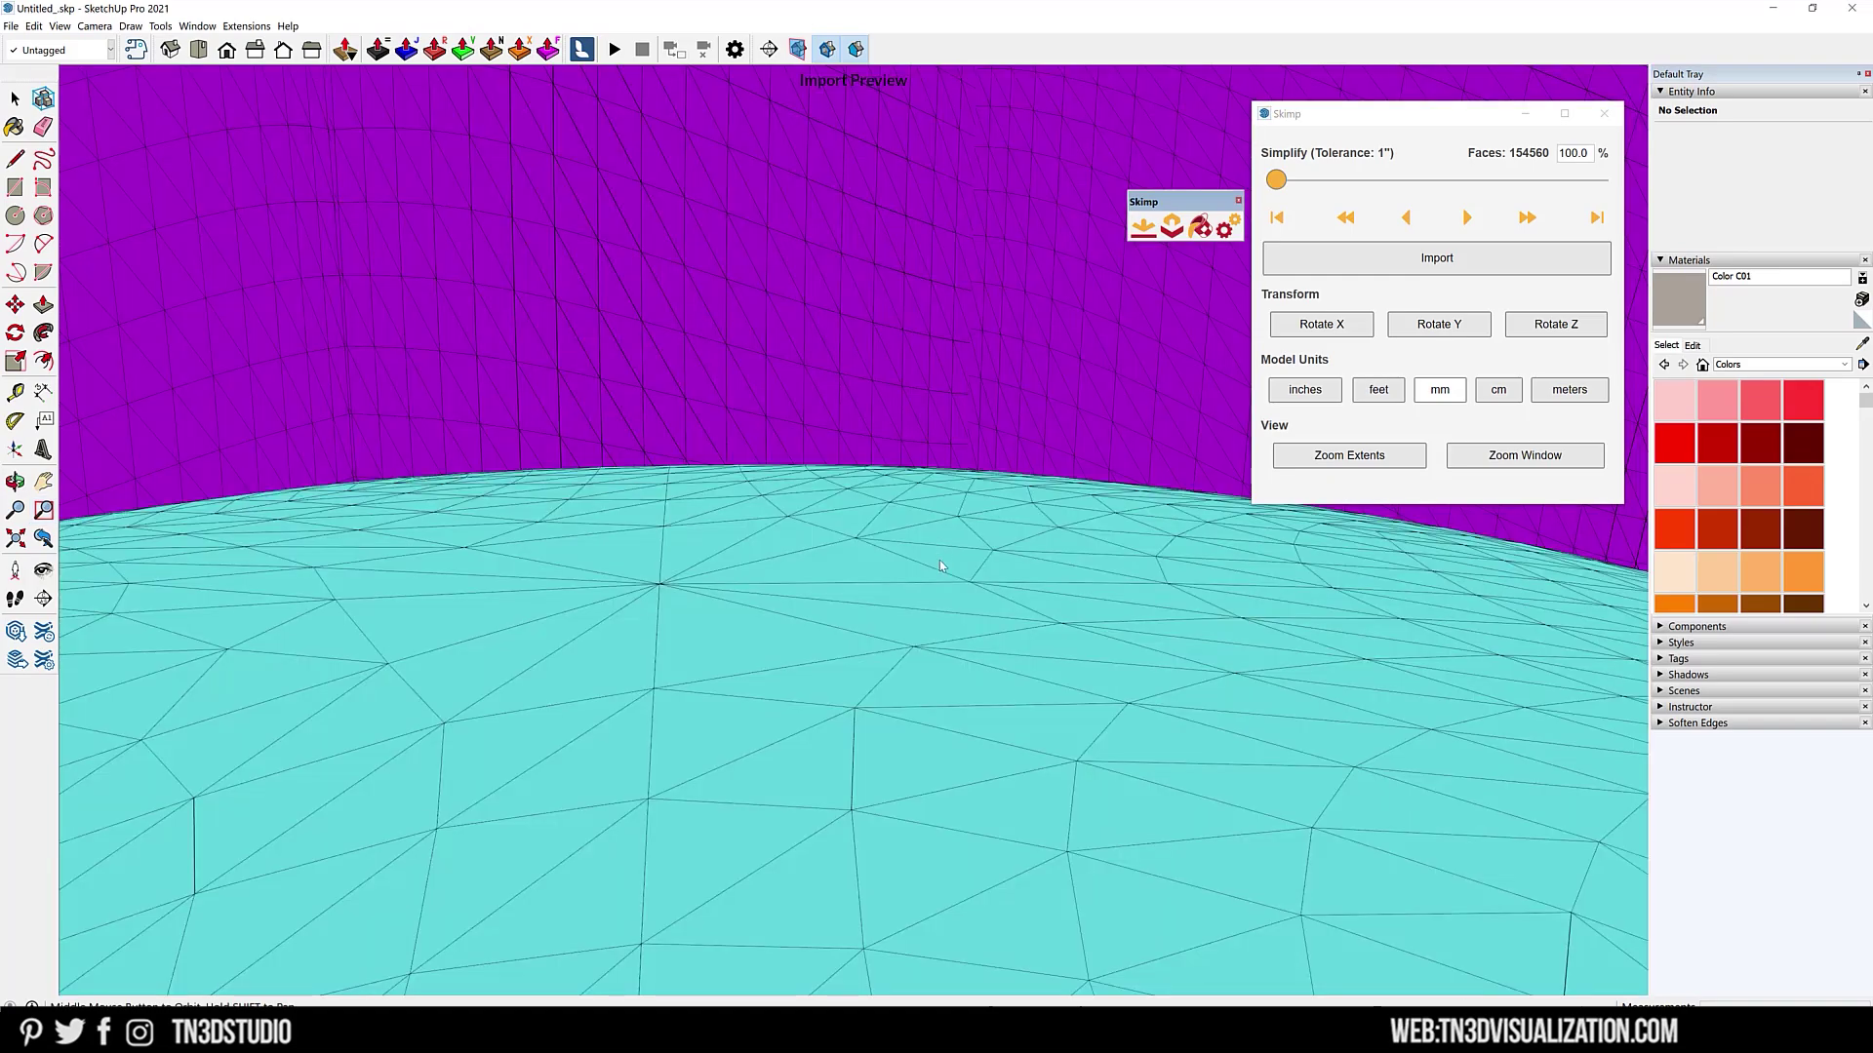
pyautogui.click(1323, 457)
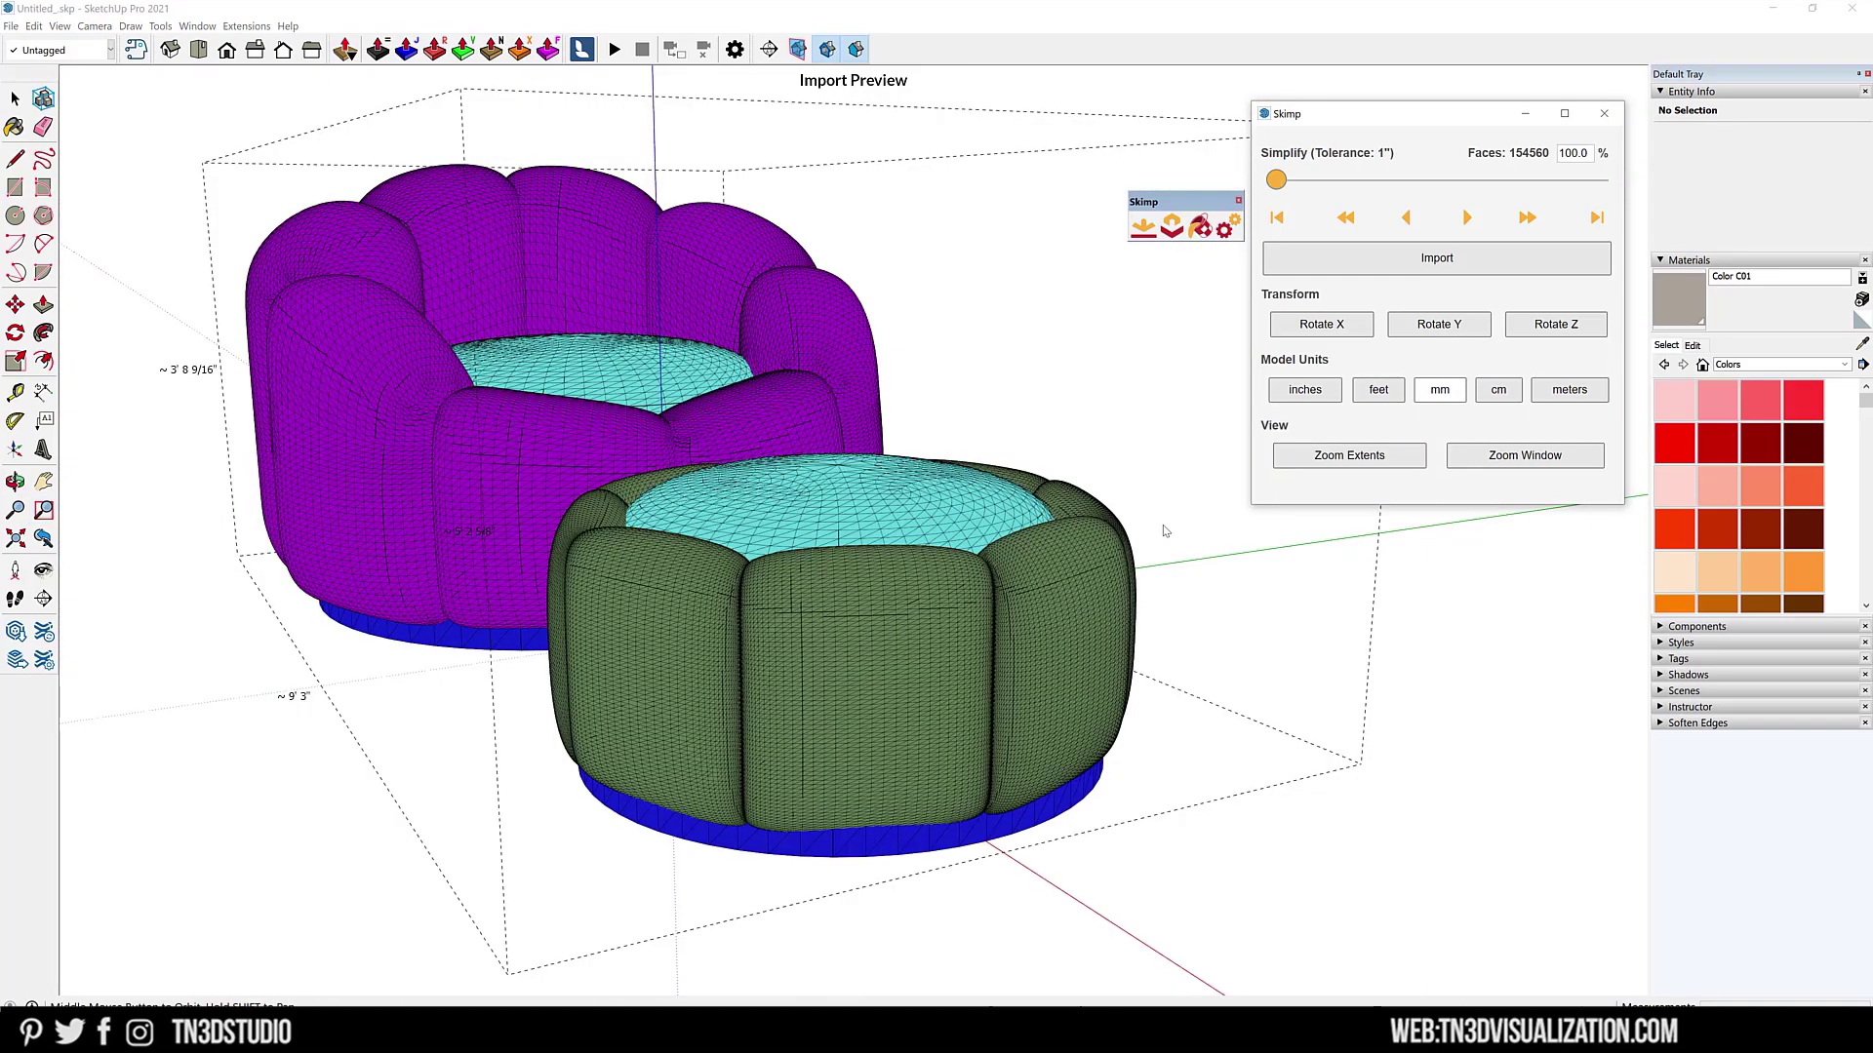
# Step: Import the armchair and pouf as a component, save it separately, and start Simplify Selection
pyautogui.click(1403, 271)
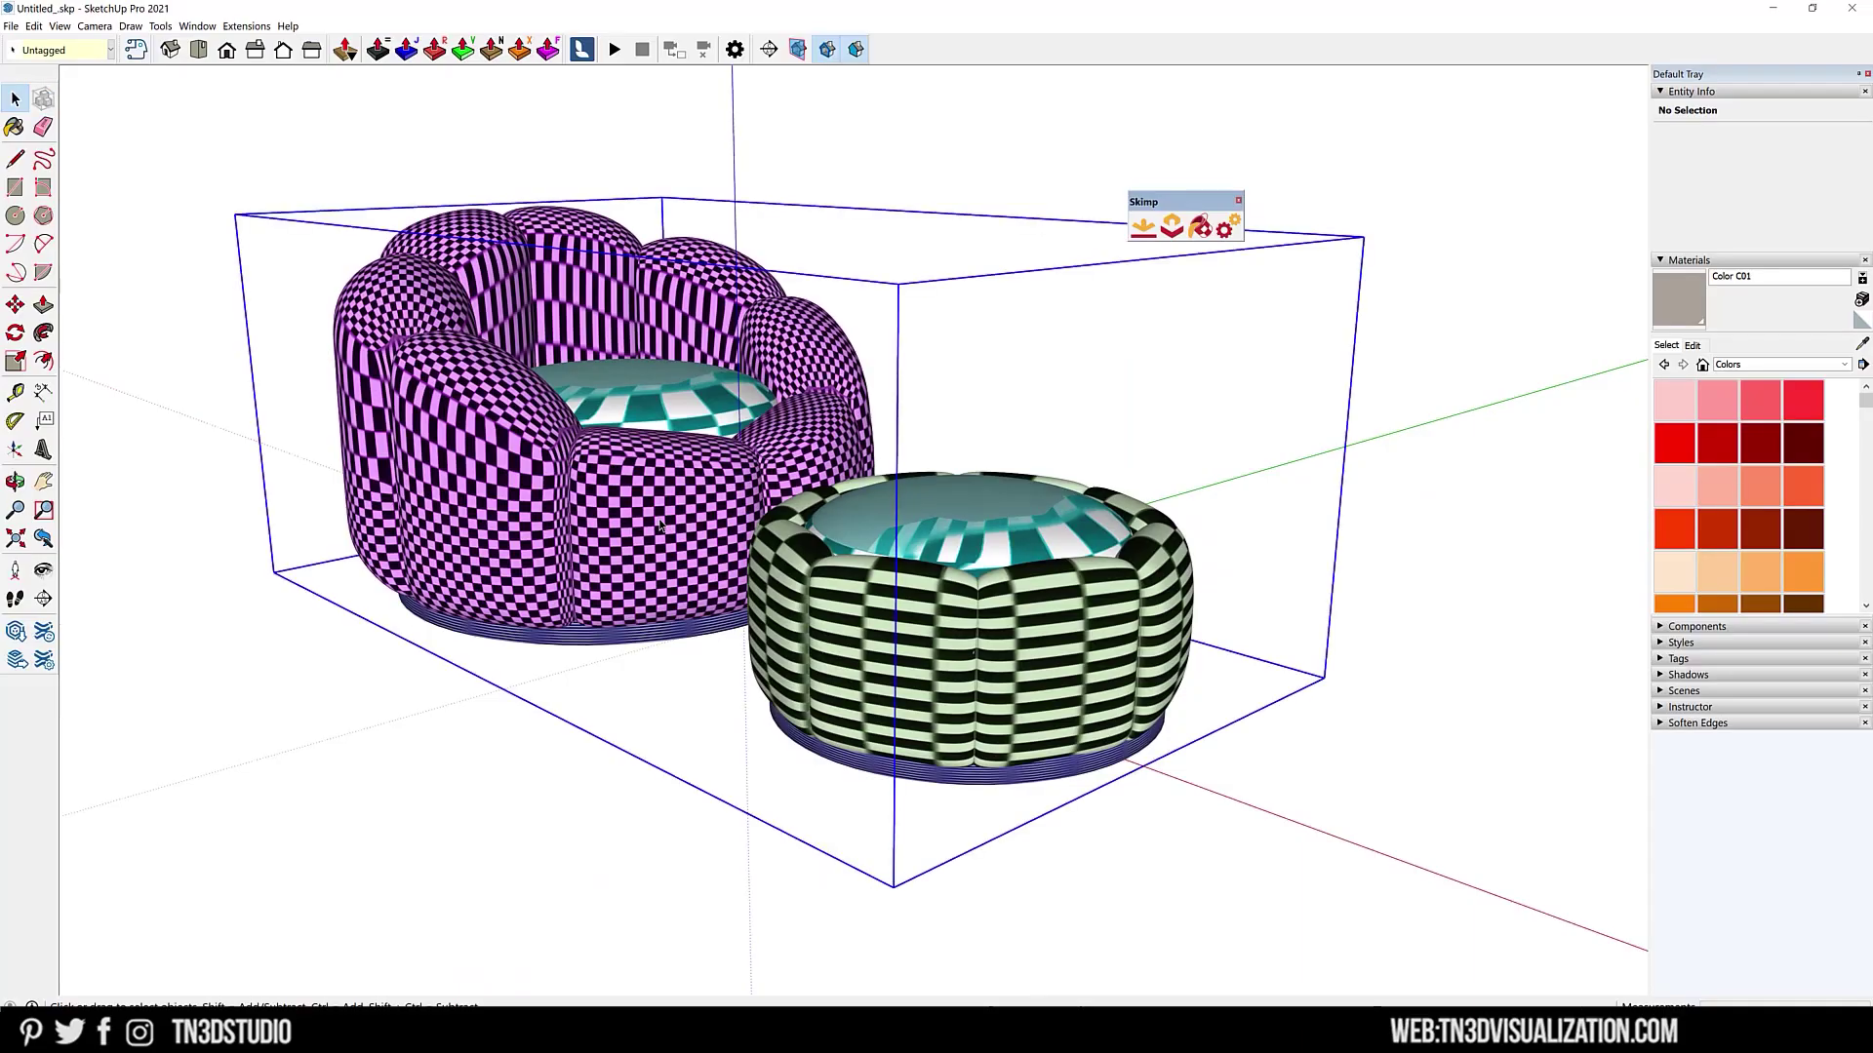
pyautogui.rightClick(661, 526)
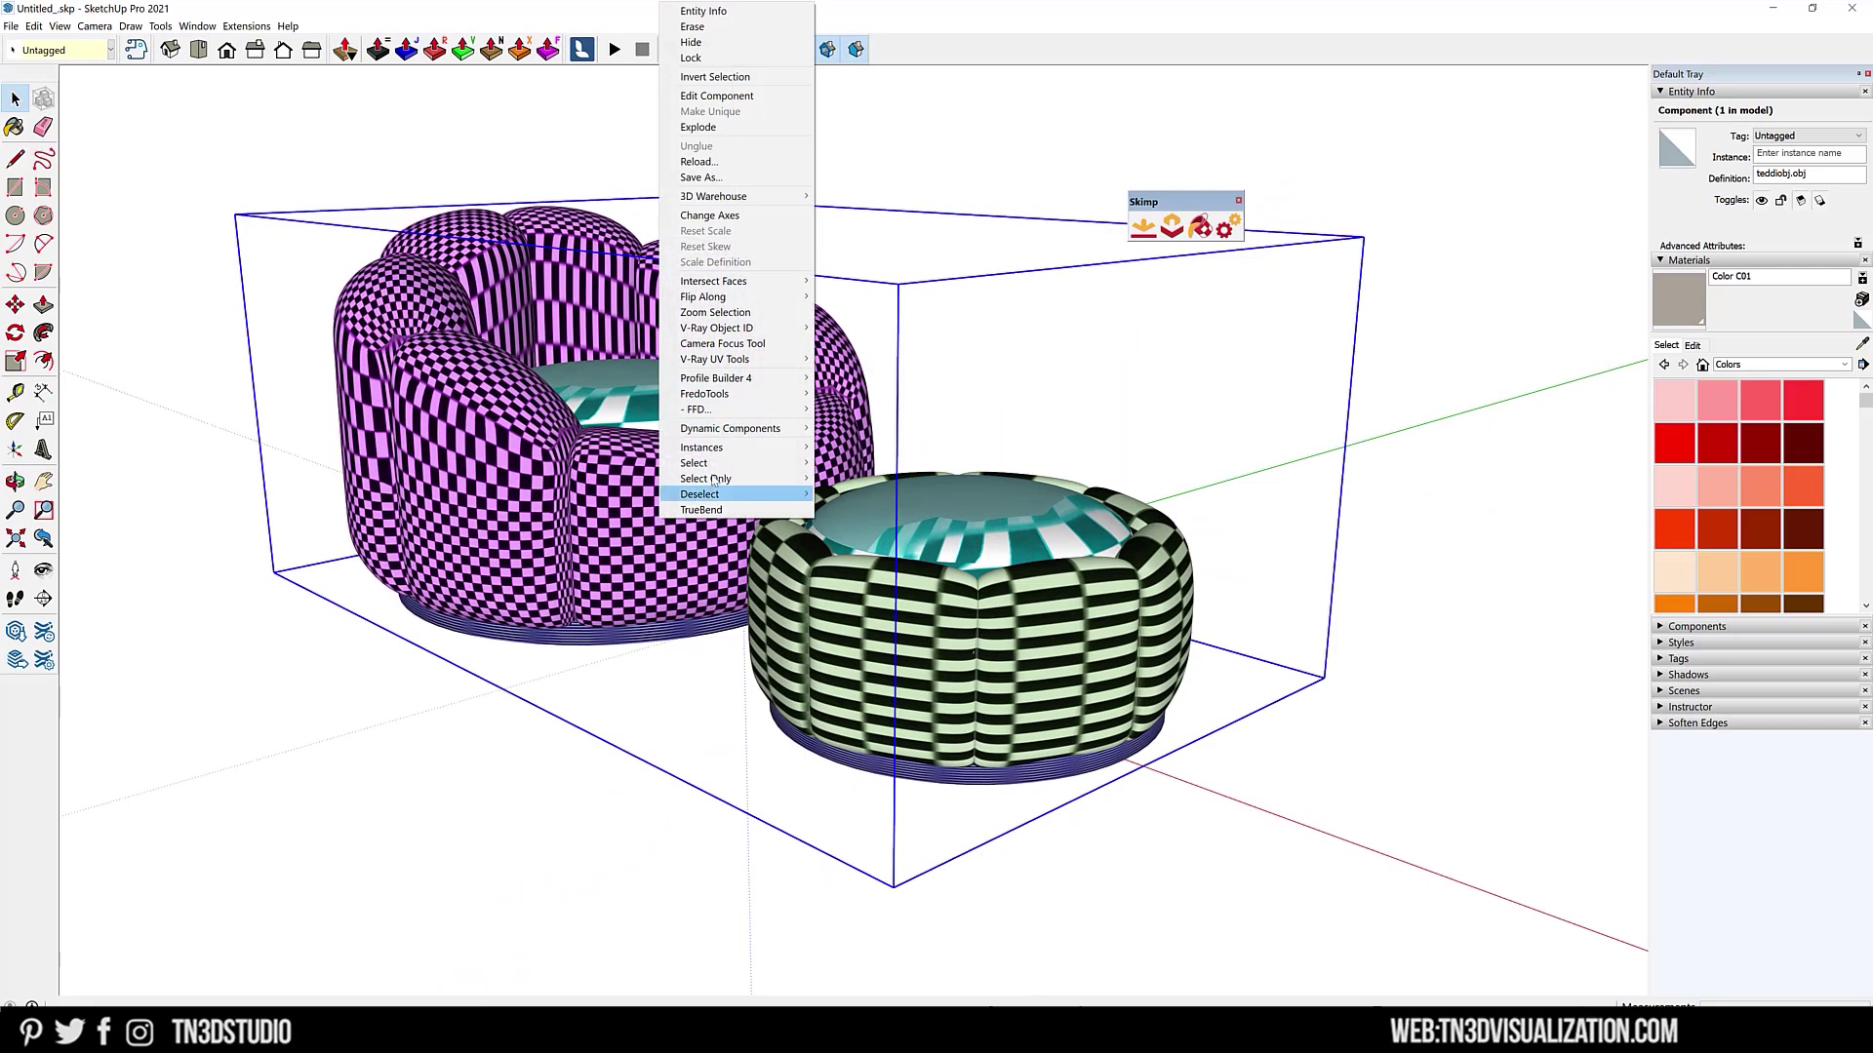
pyautogui.click(723, 179)
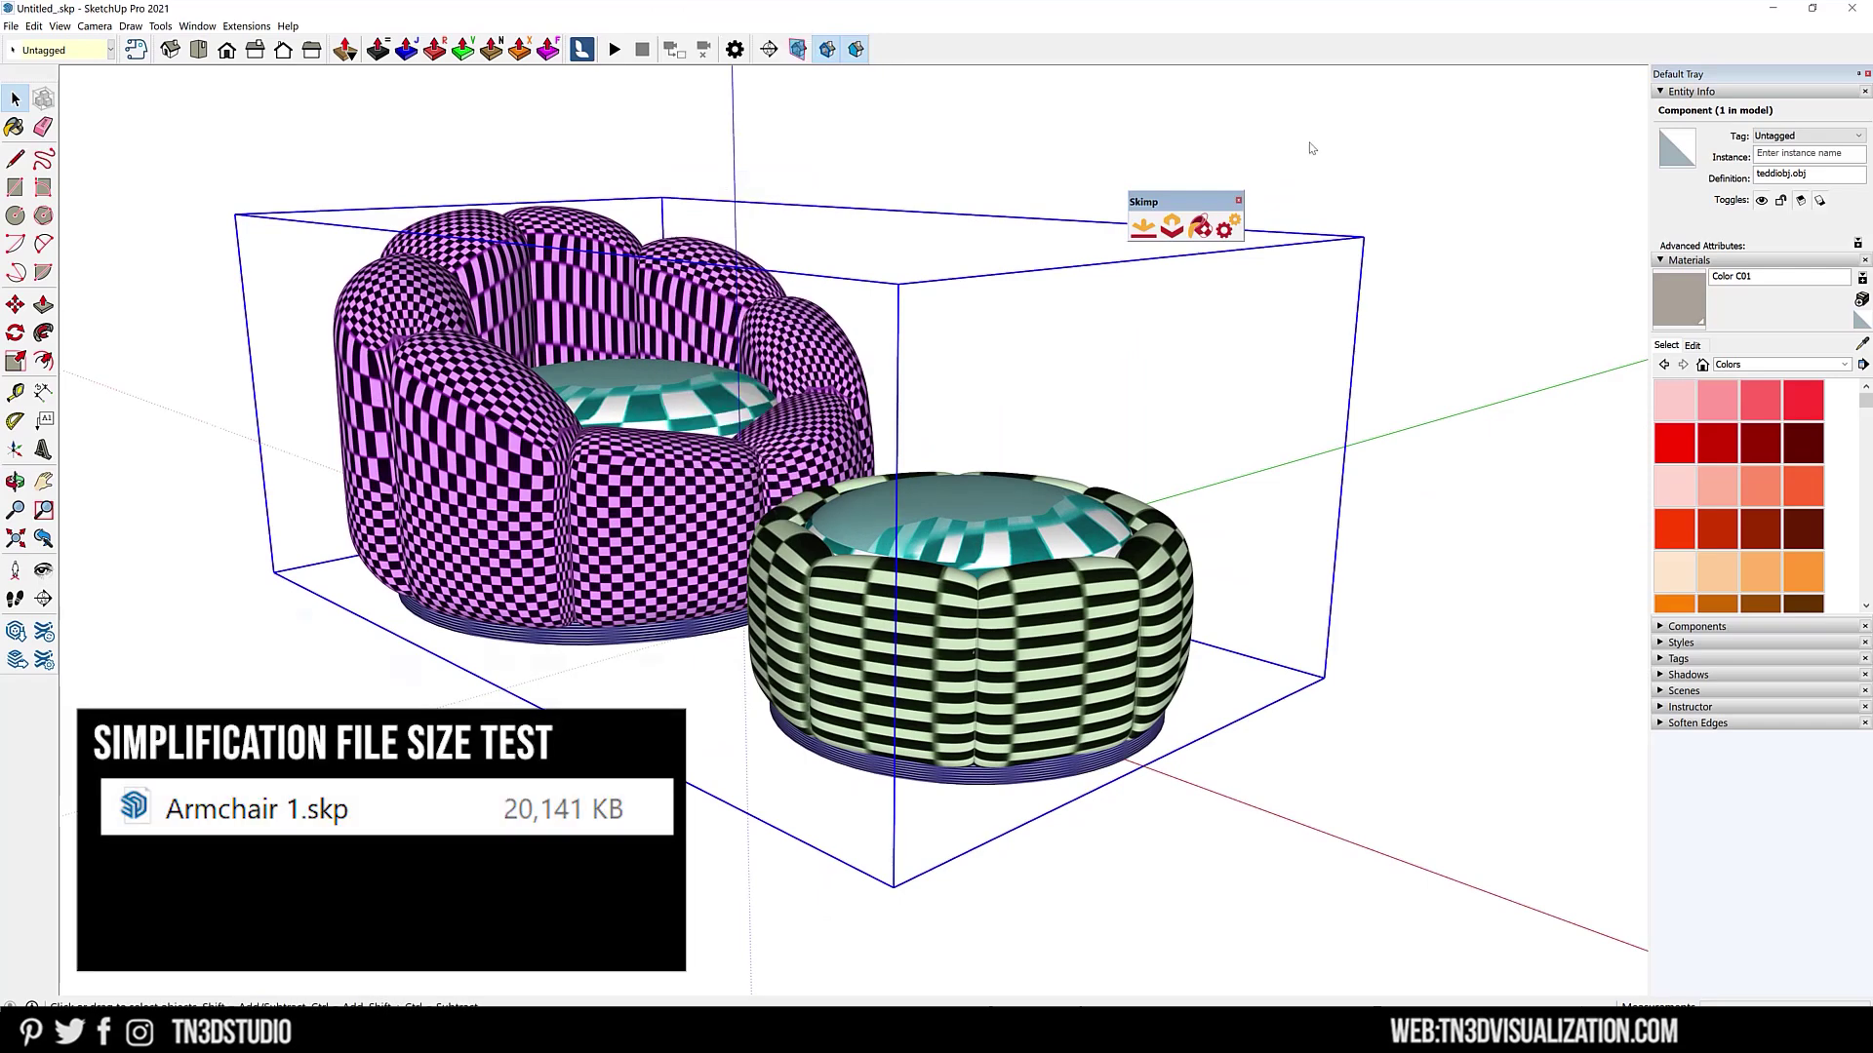
pyautogui.click(1169, 225)
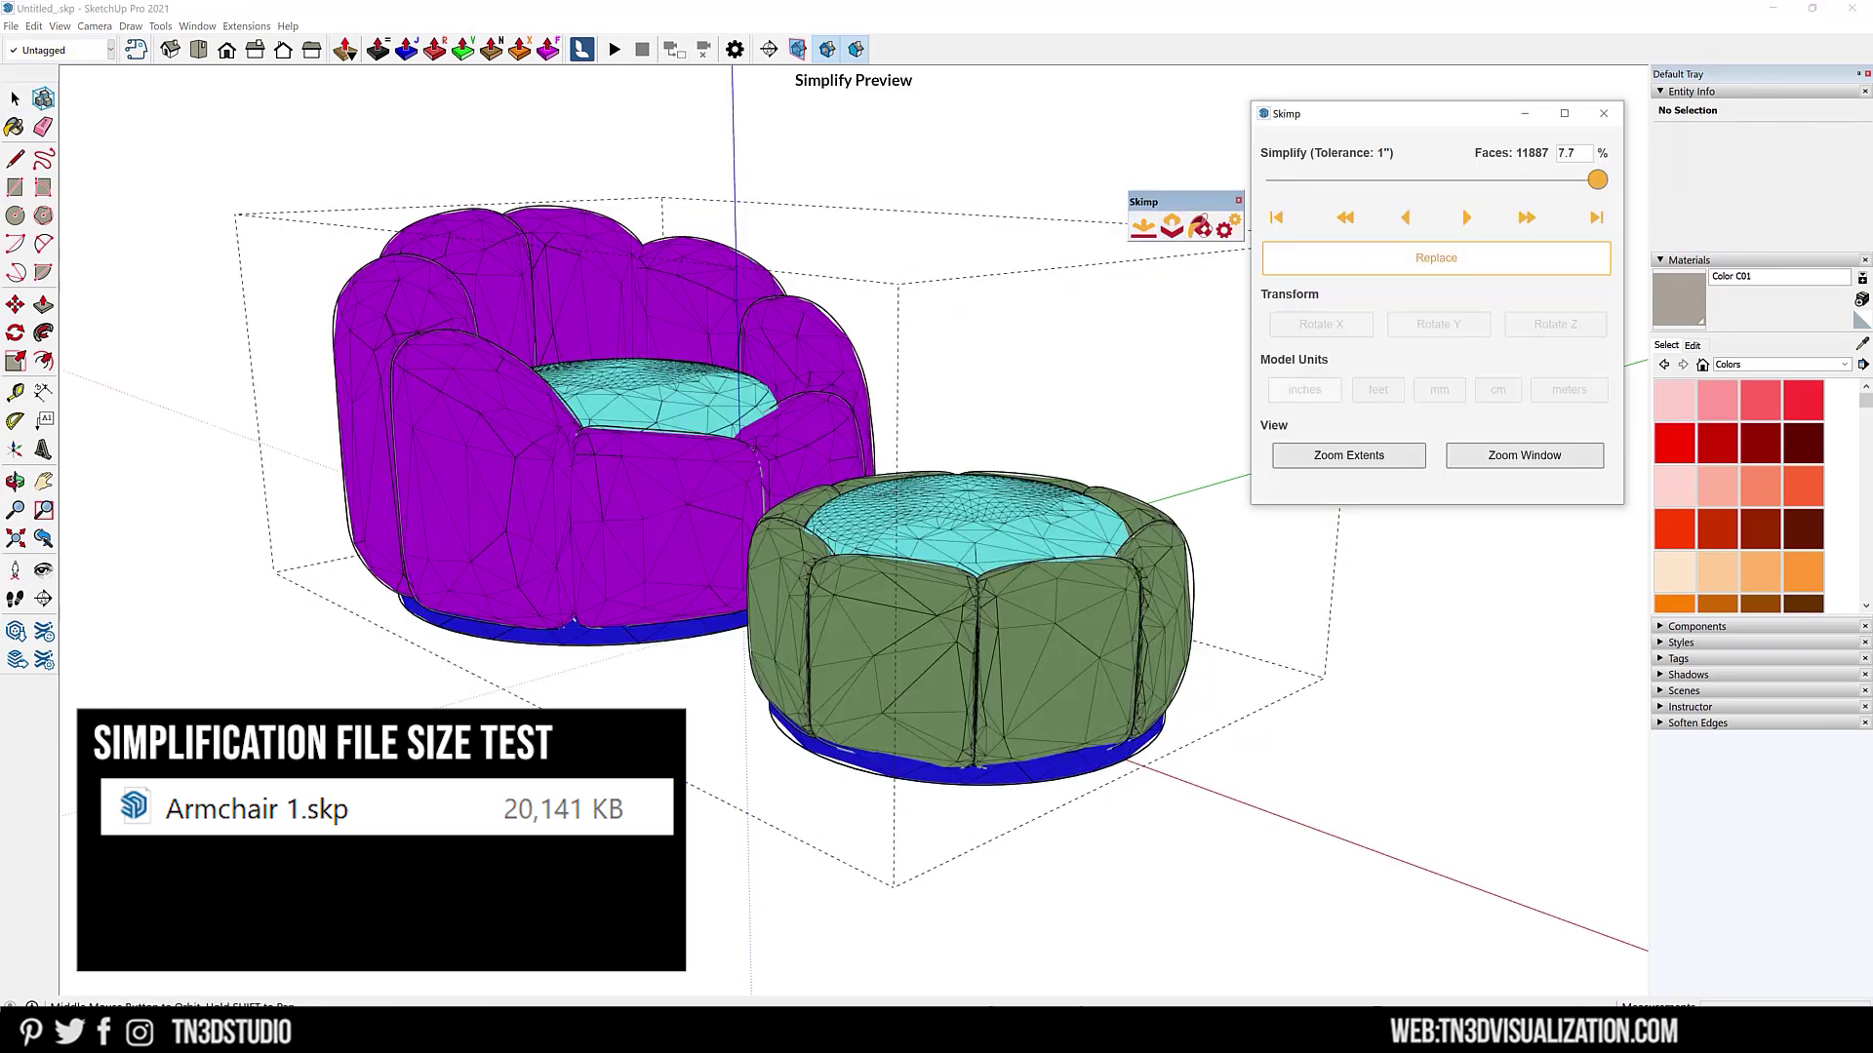
# Step: Reduce the component to 30% of its faces, replace it, and purge unused components
pyautogui.doubleClick(1573, 153)
pyautogui.write('30.0')
pyautogui.press('Return')
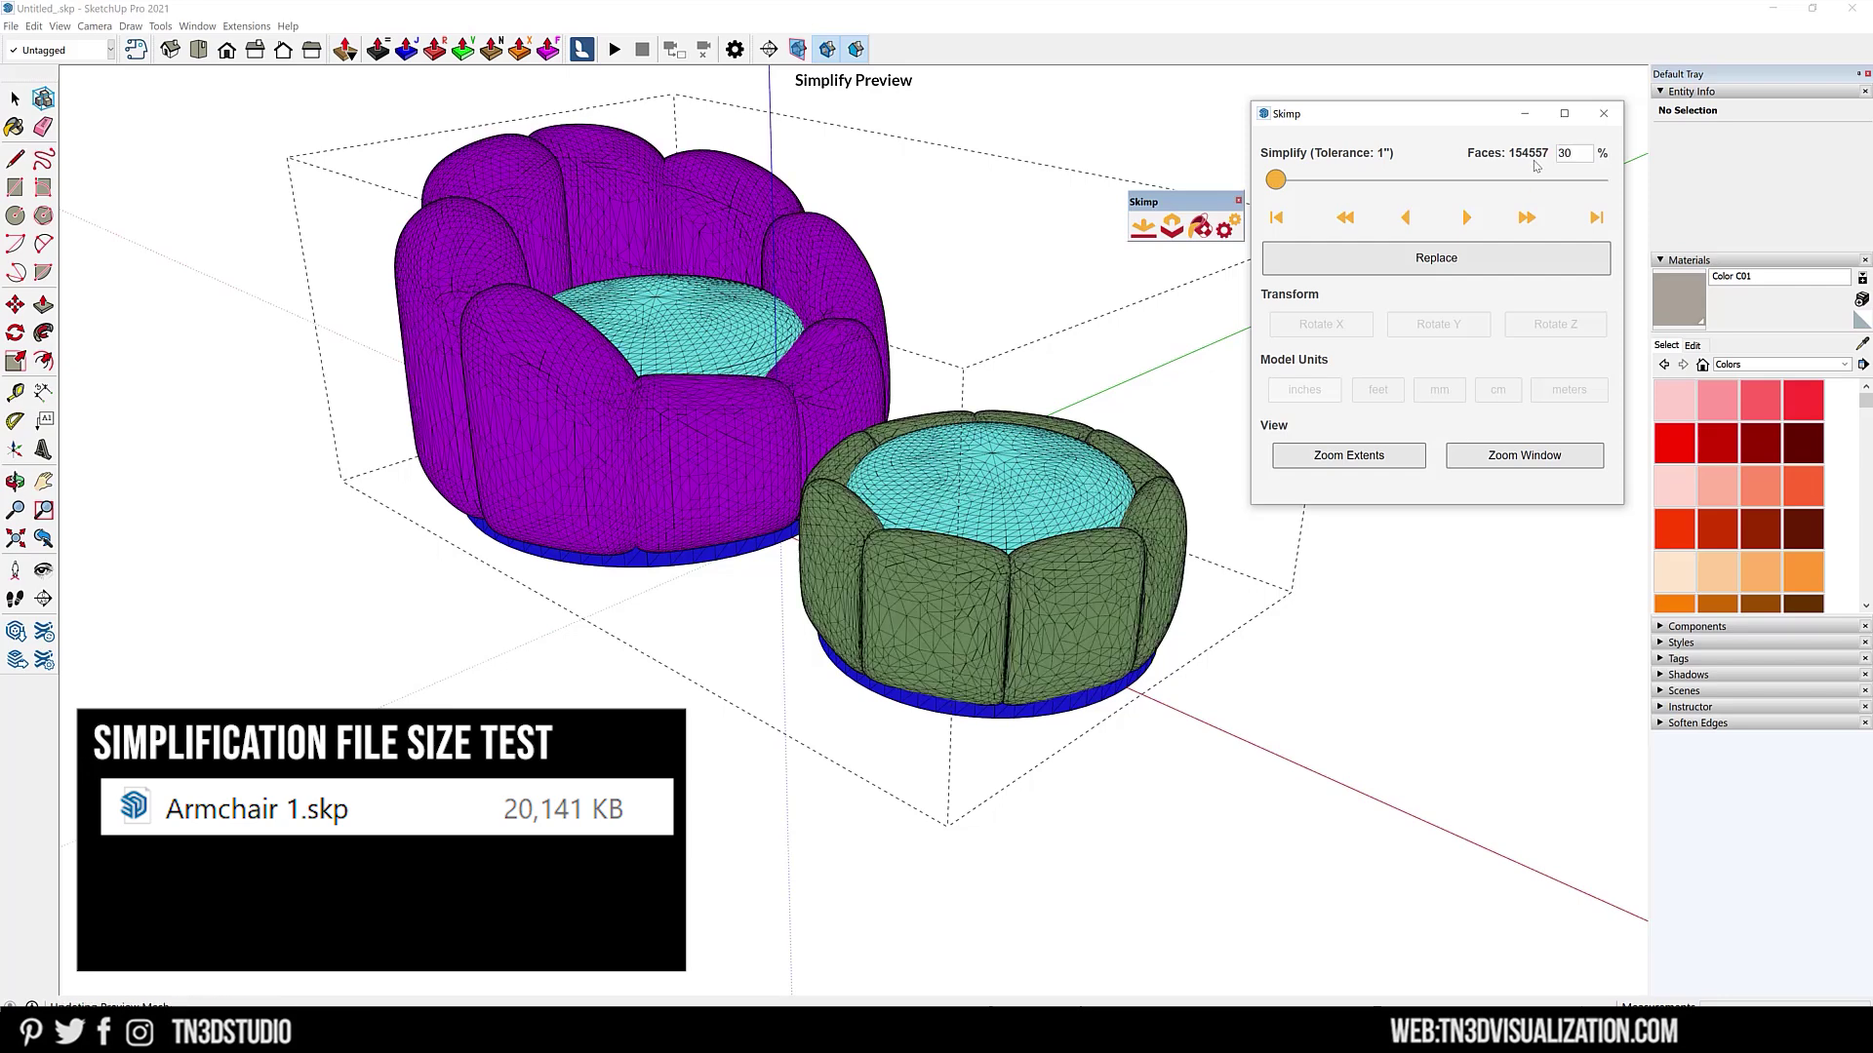
pyautogui.click(1423, 269)
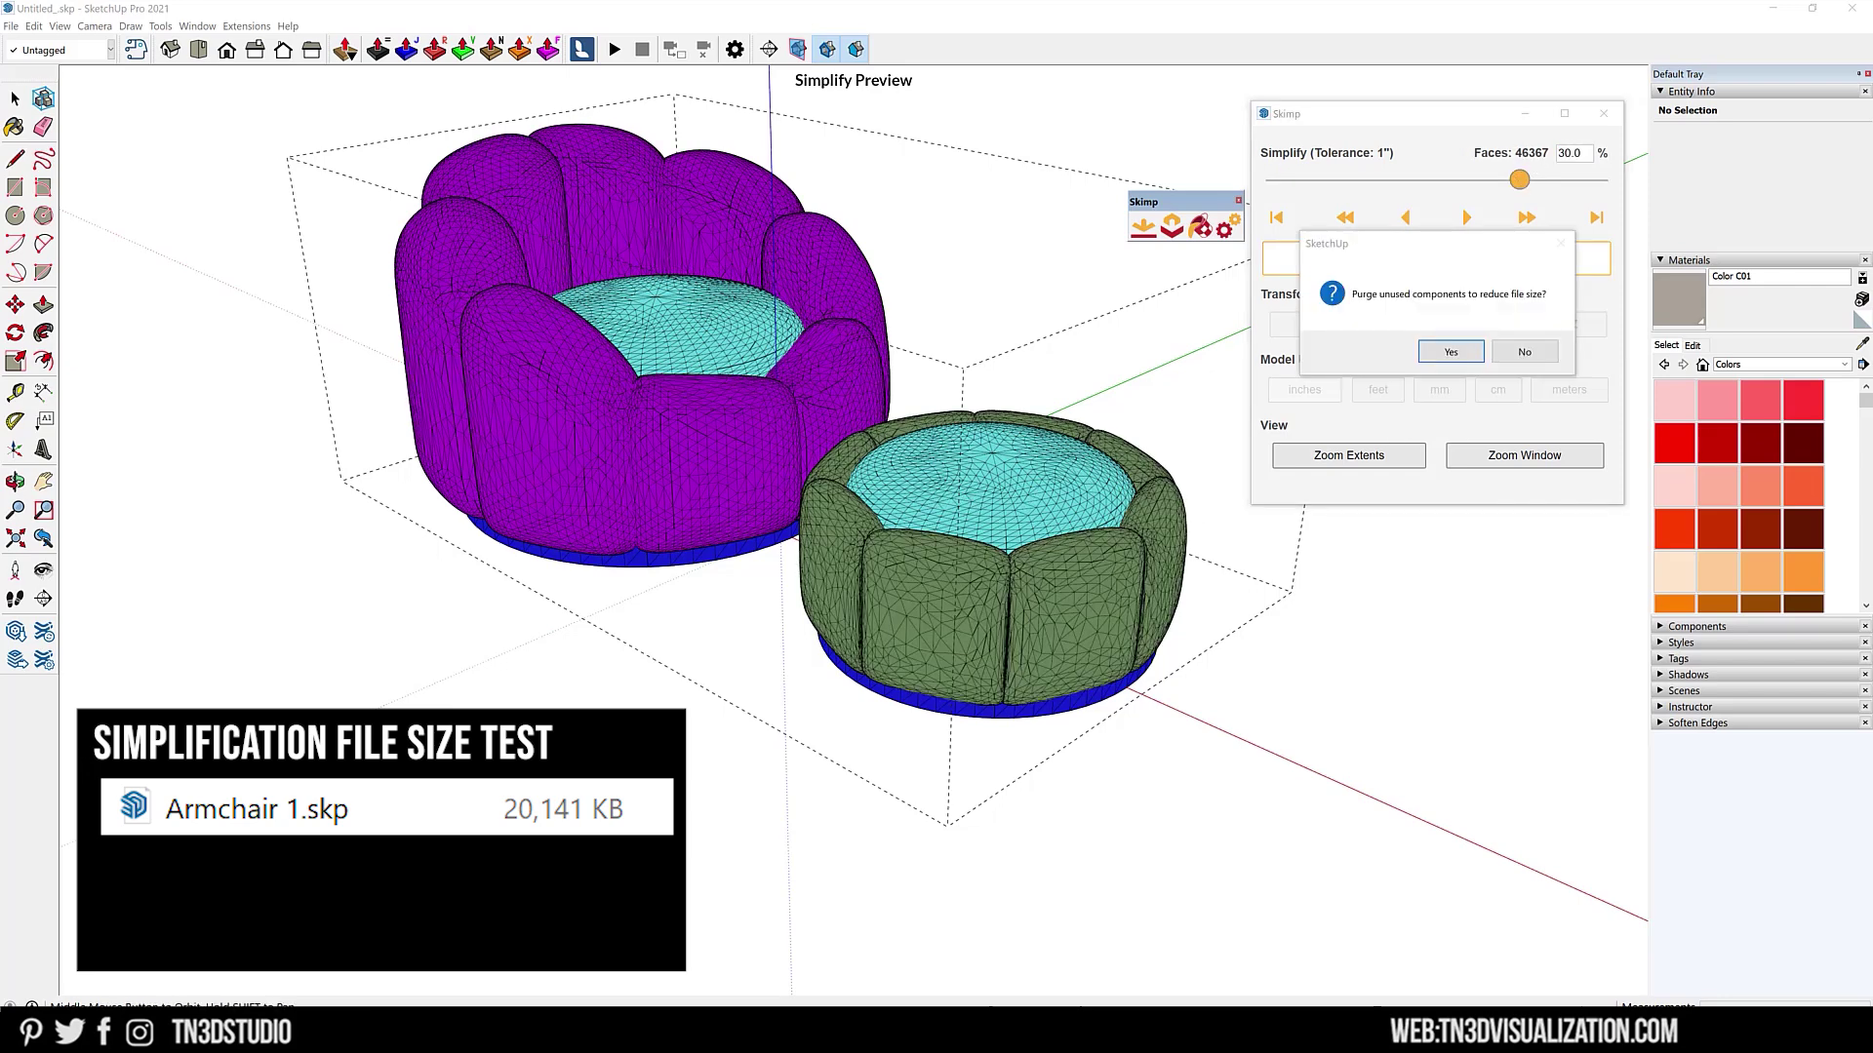
pyautogui.click(1451, 352)
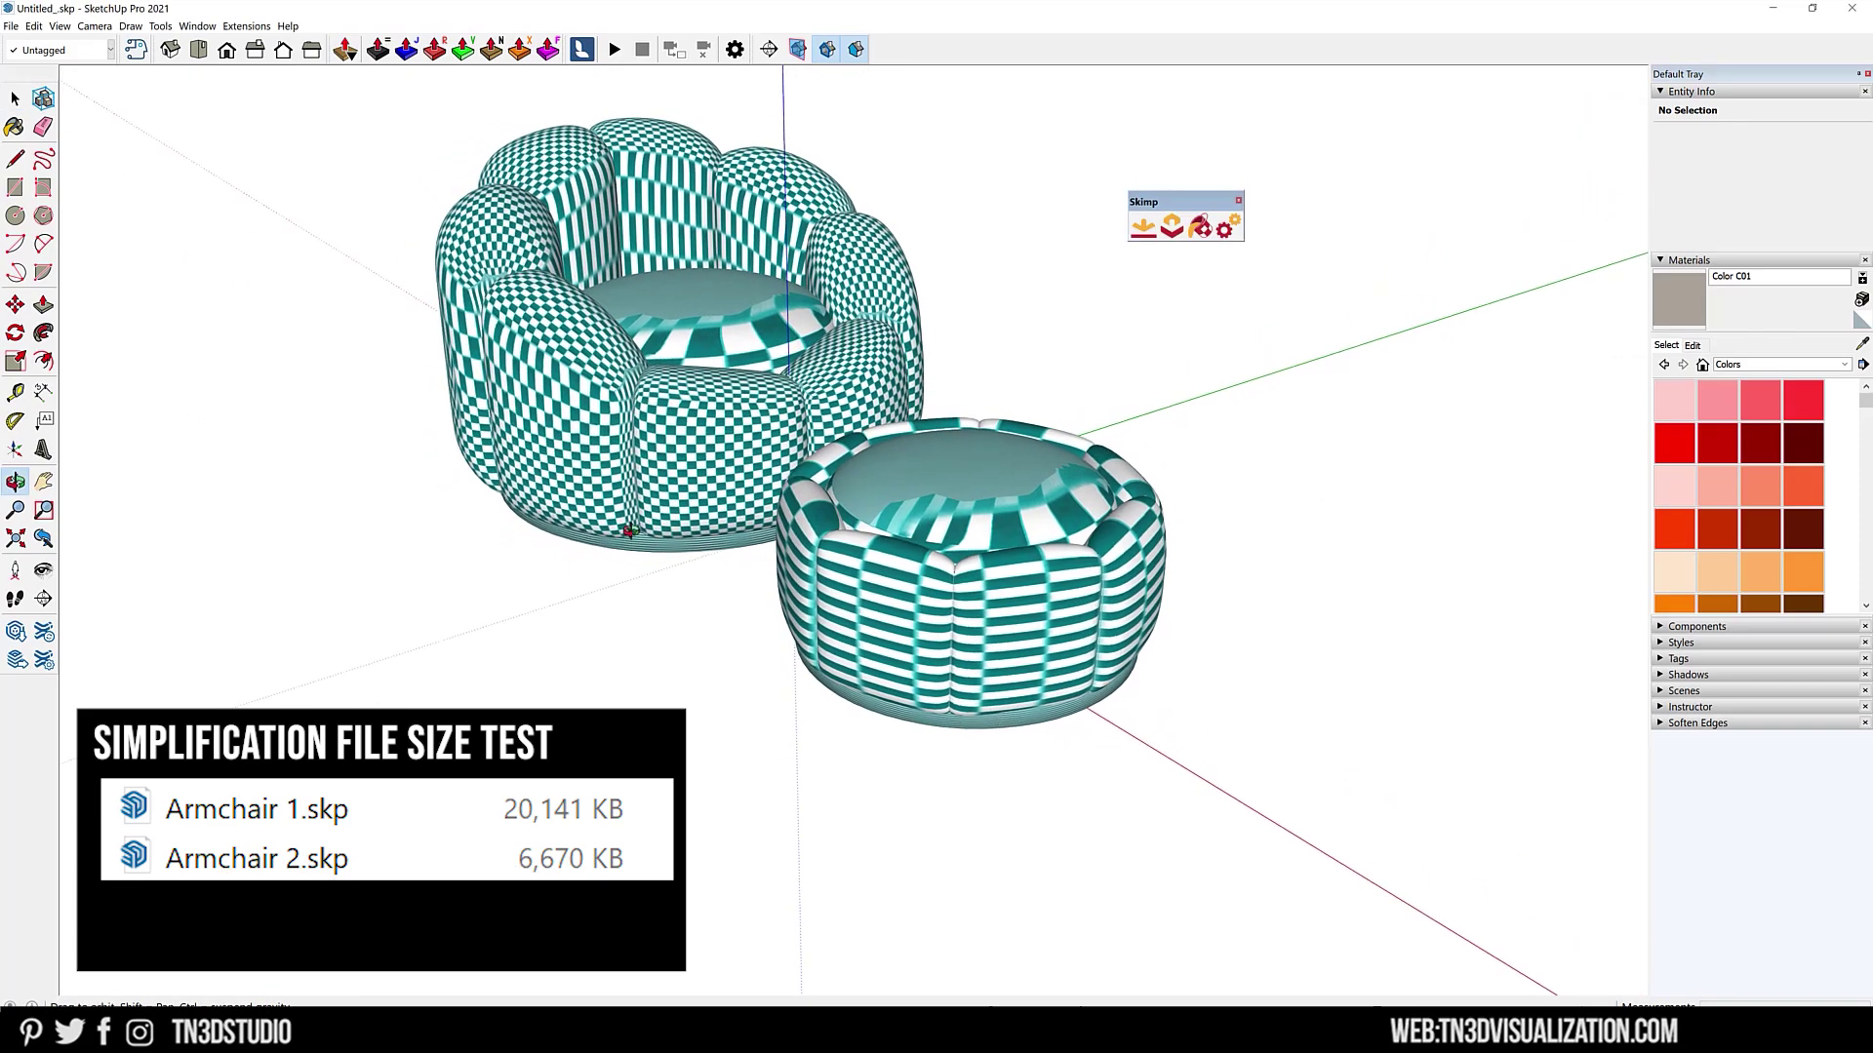
# Step: Simplify again to about 41%, replace with the 19,197-face mesh, purge, and close the preview
pyautogui.rightClick(699, 483)
pyautogui.click(1106, 294)
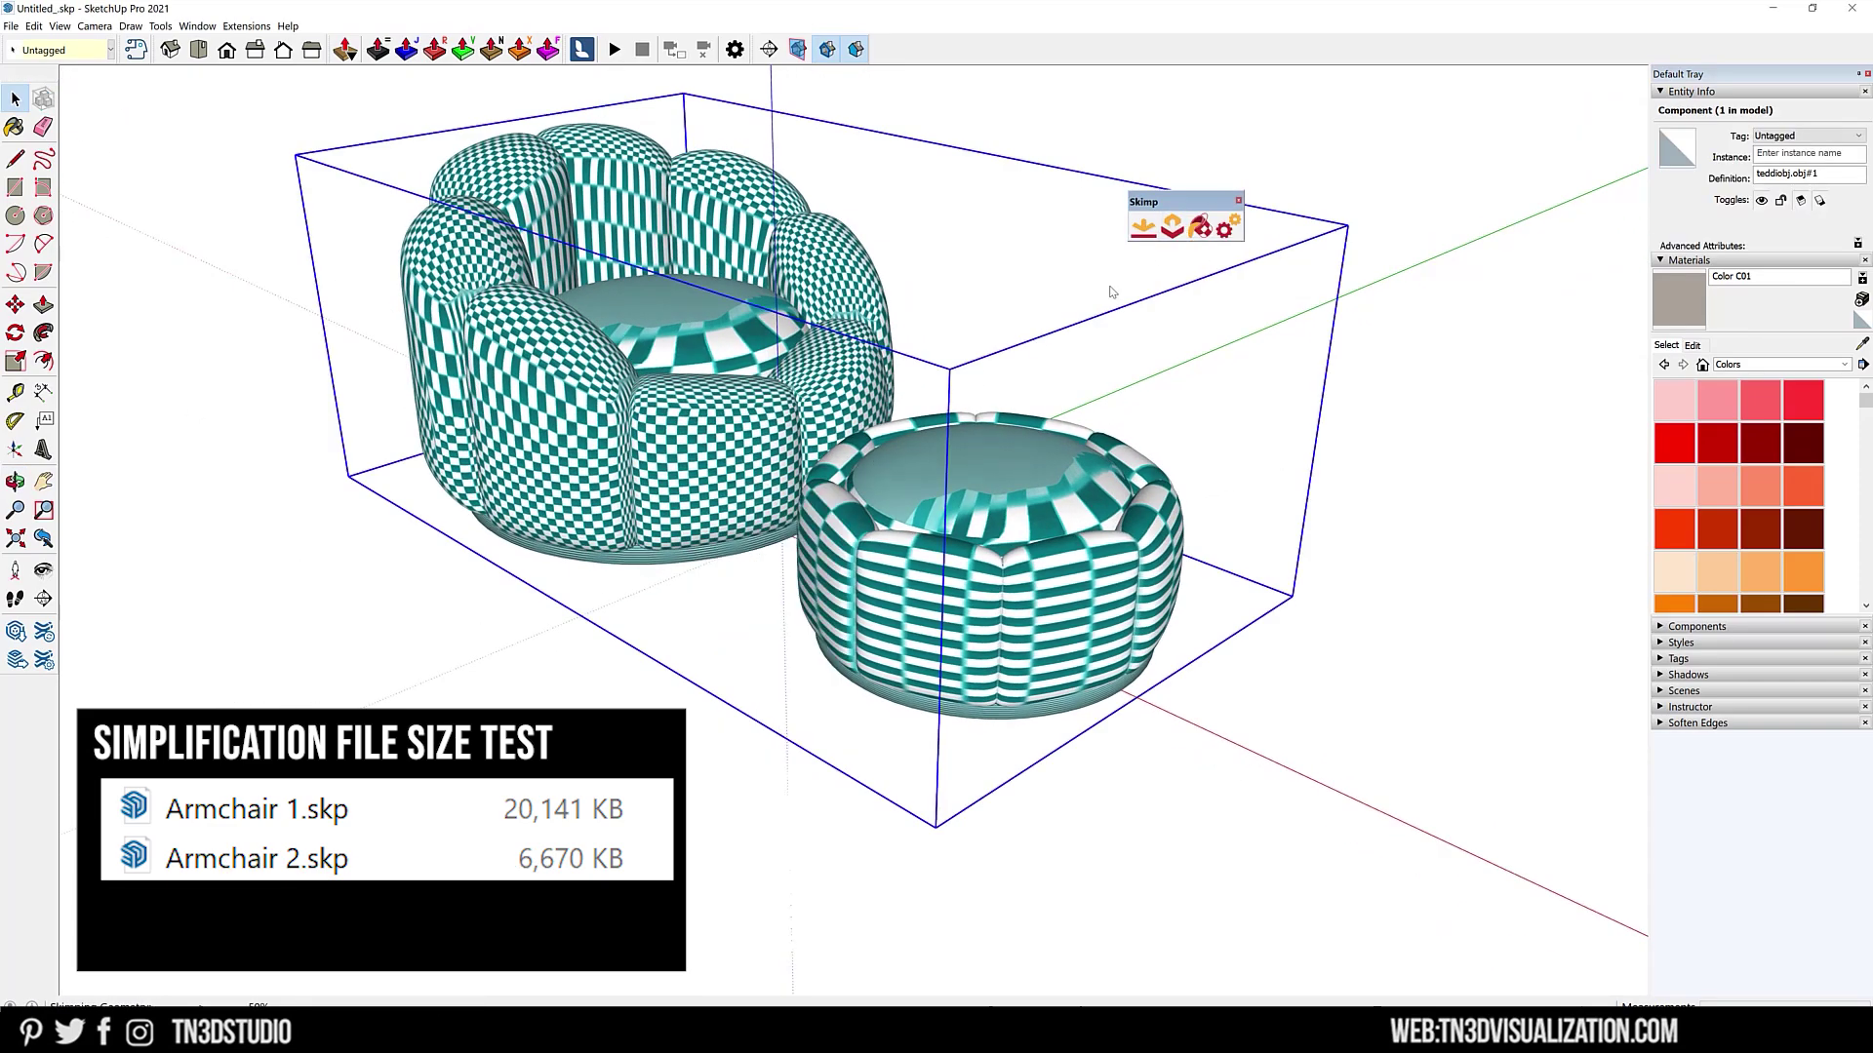
pyautogui.click(1171, 226)
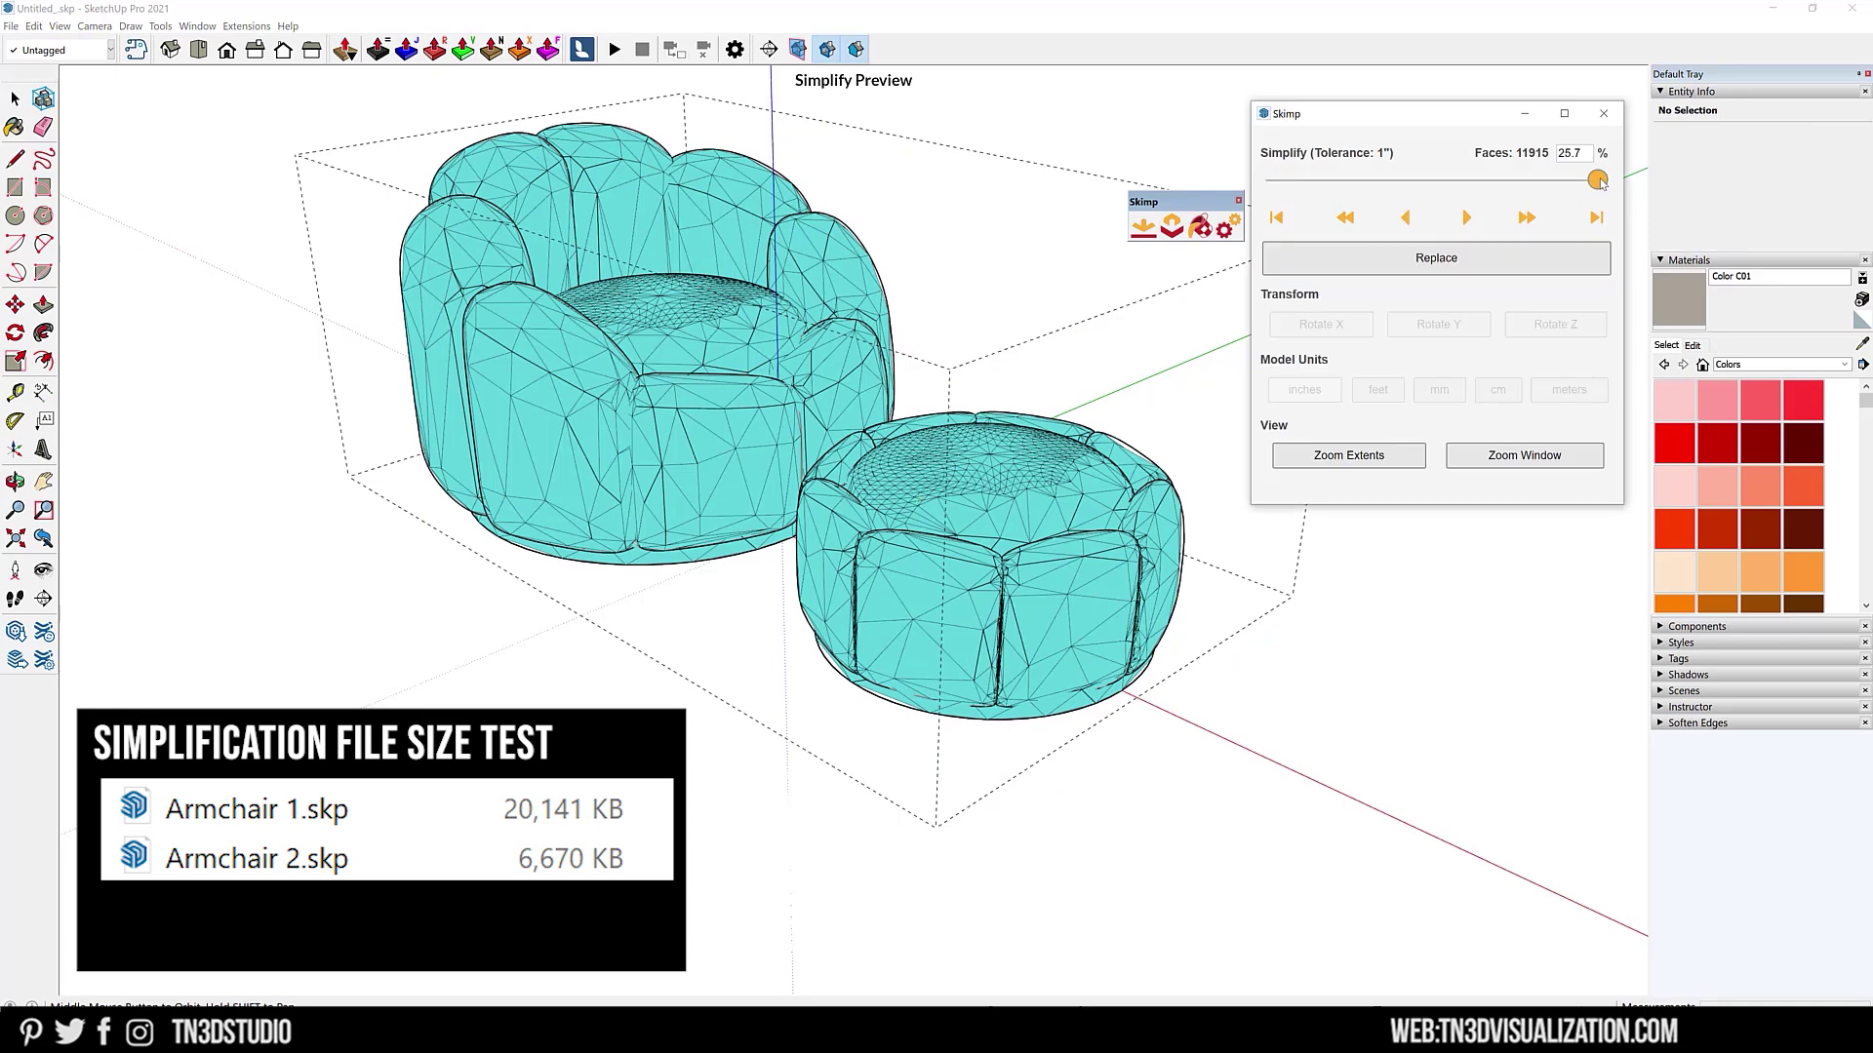
pyautogui.moveTo(1597, 180); pyautogui.dragTo(1529, 181)
pyautogui.click(1420, 269)
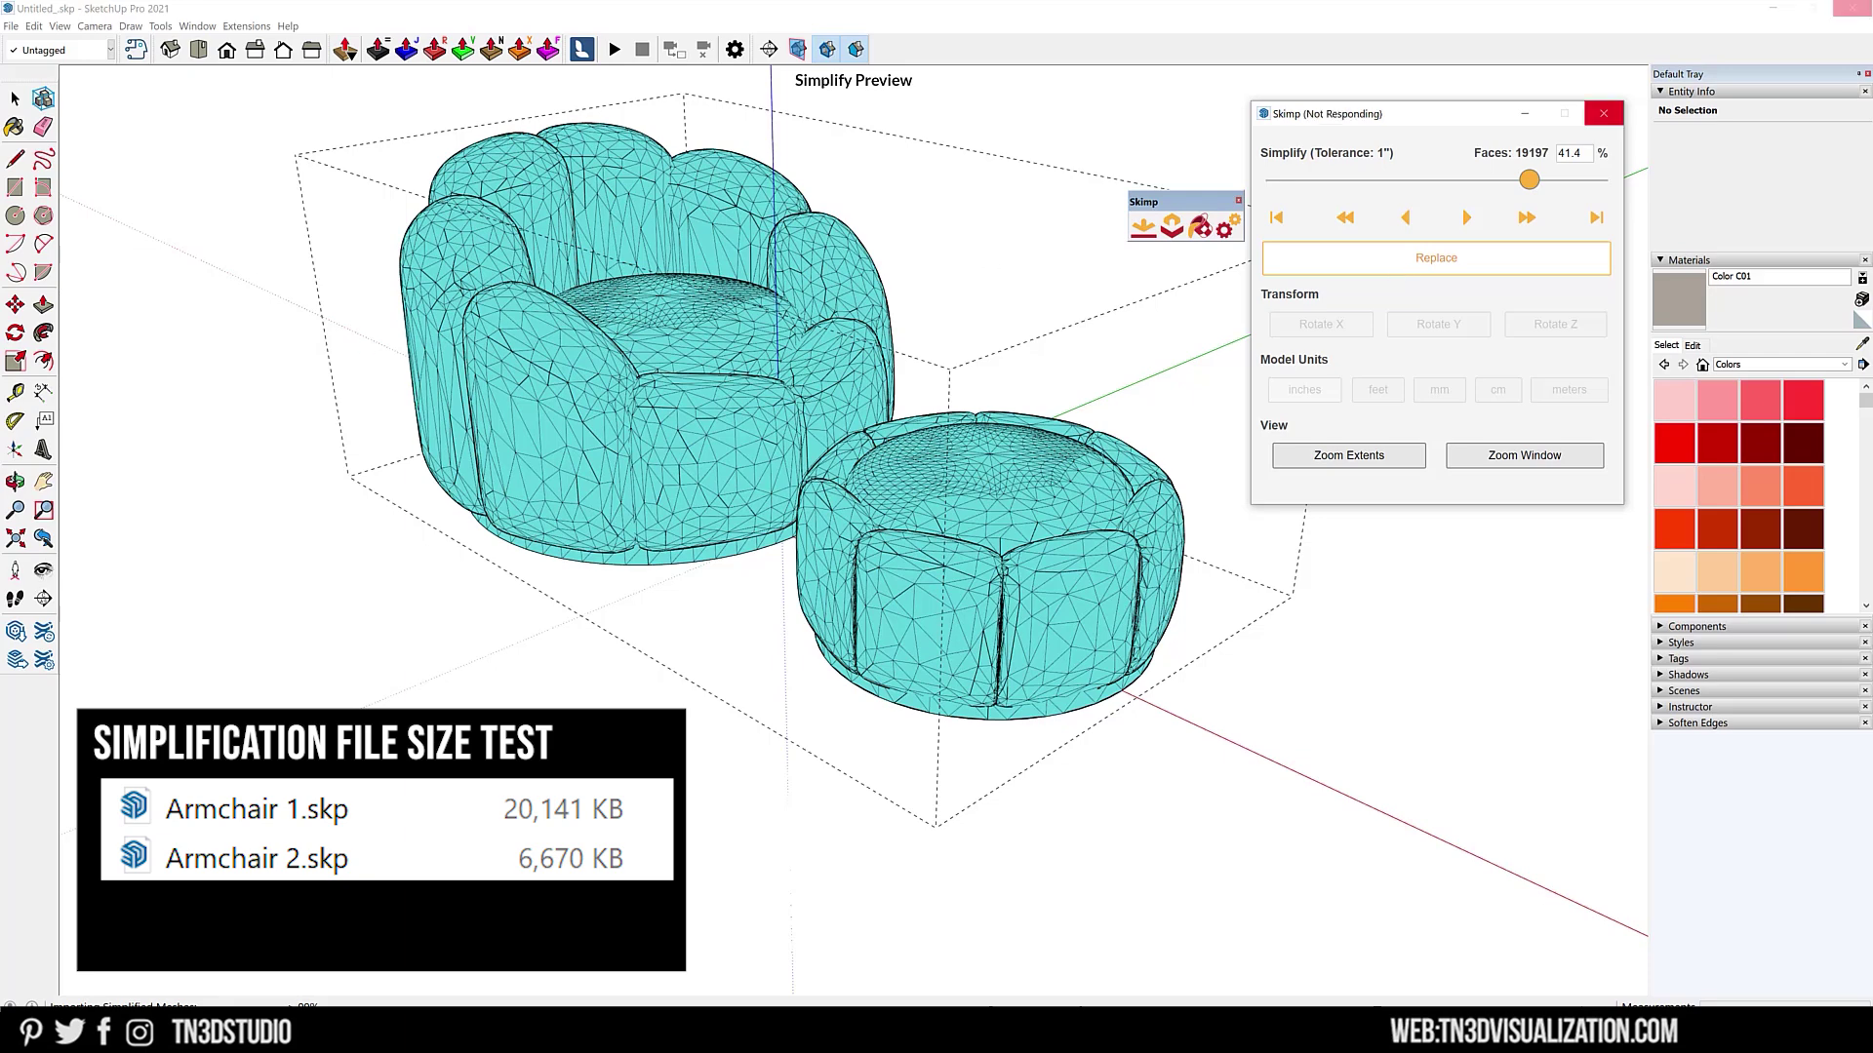
pyautogui.click(1446, 359)
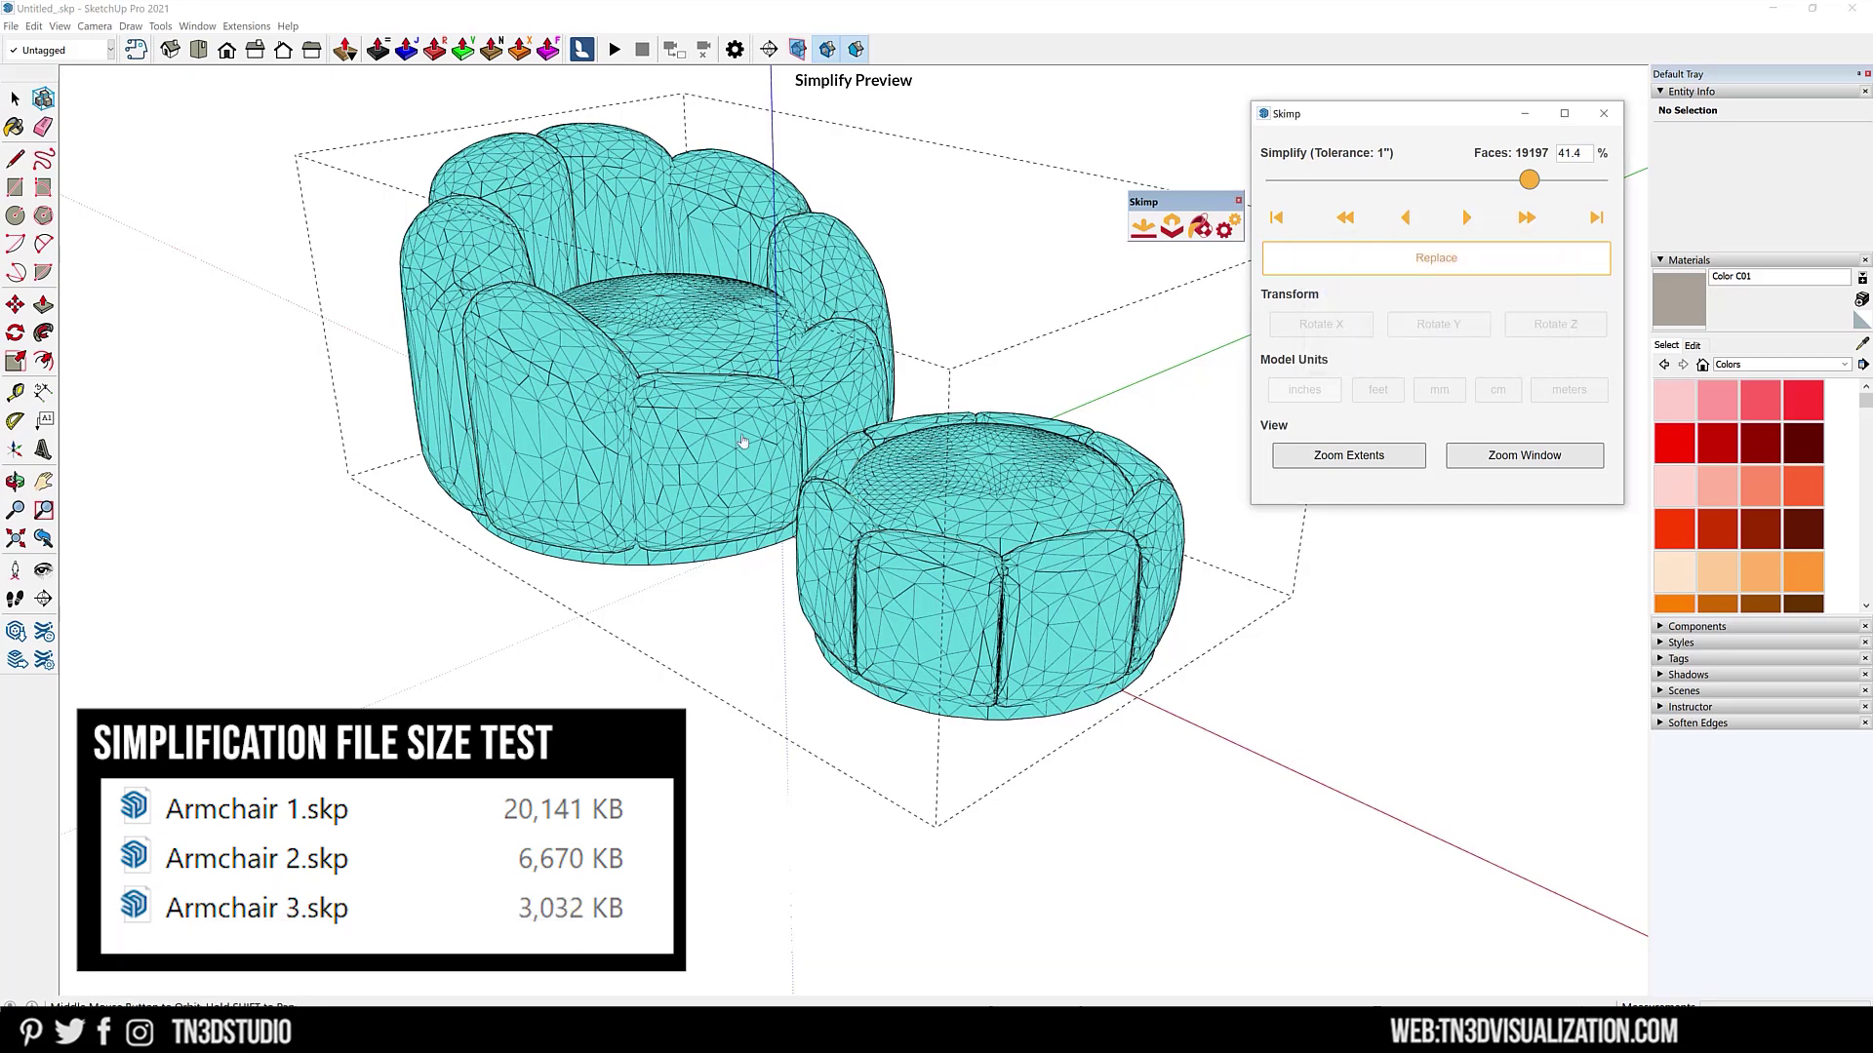
pyautogui.press('space')
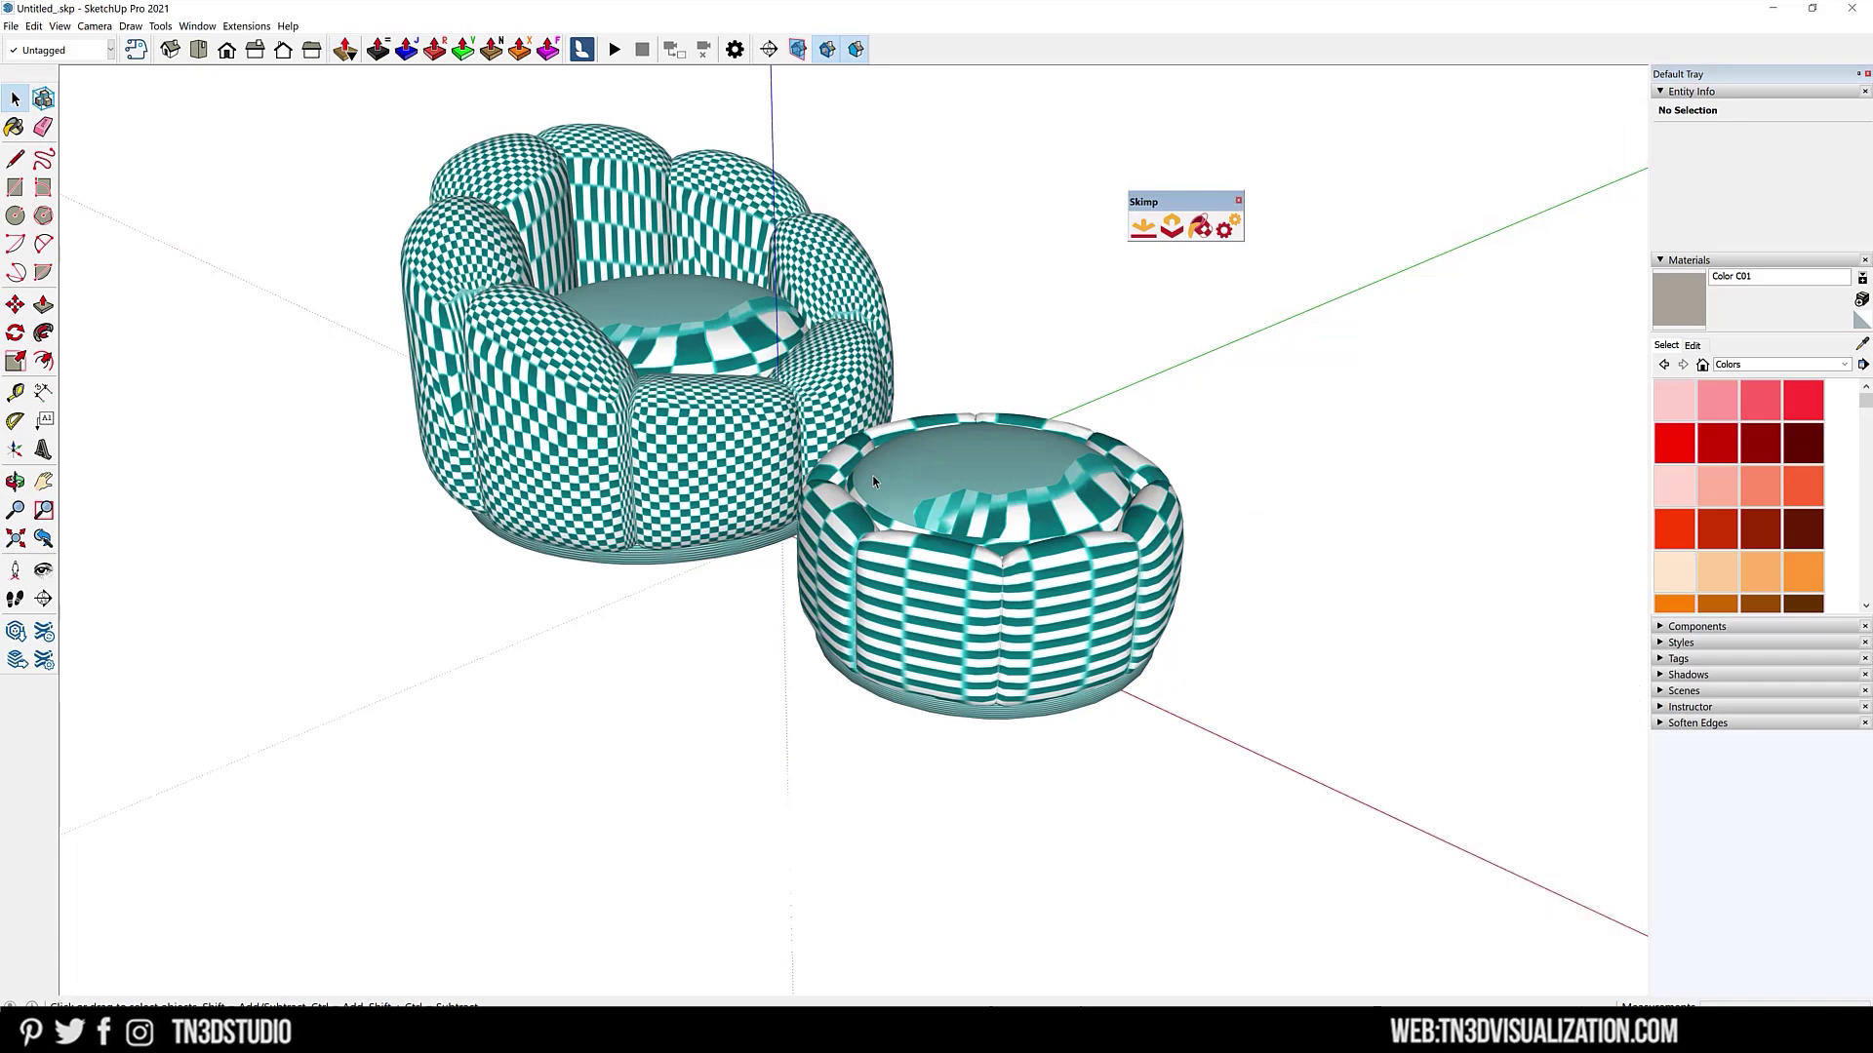
pyautogui.click(872, 476)
pyautogui.moveTo(818, 331); pyautogui.dragTo(637, 418, button='middle')
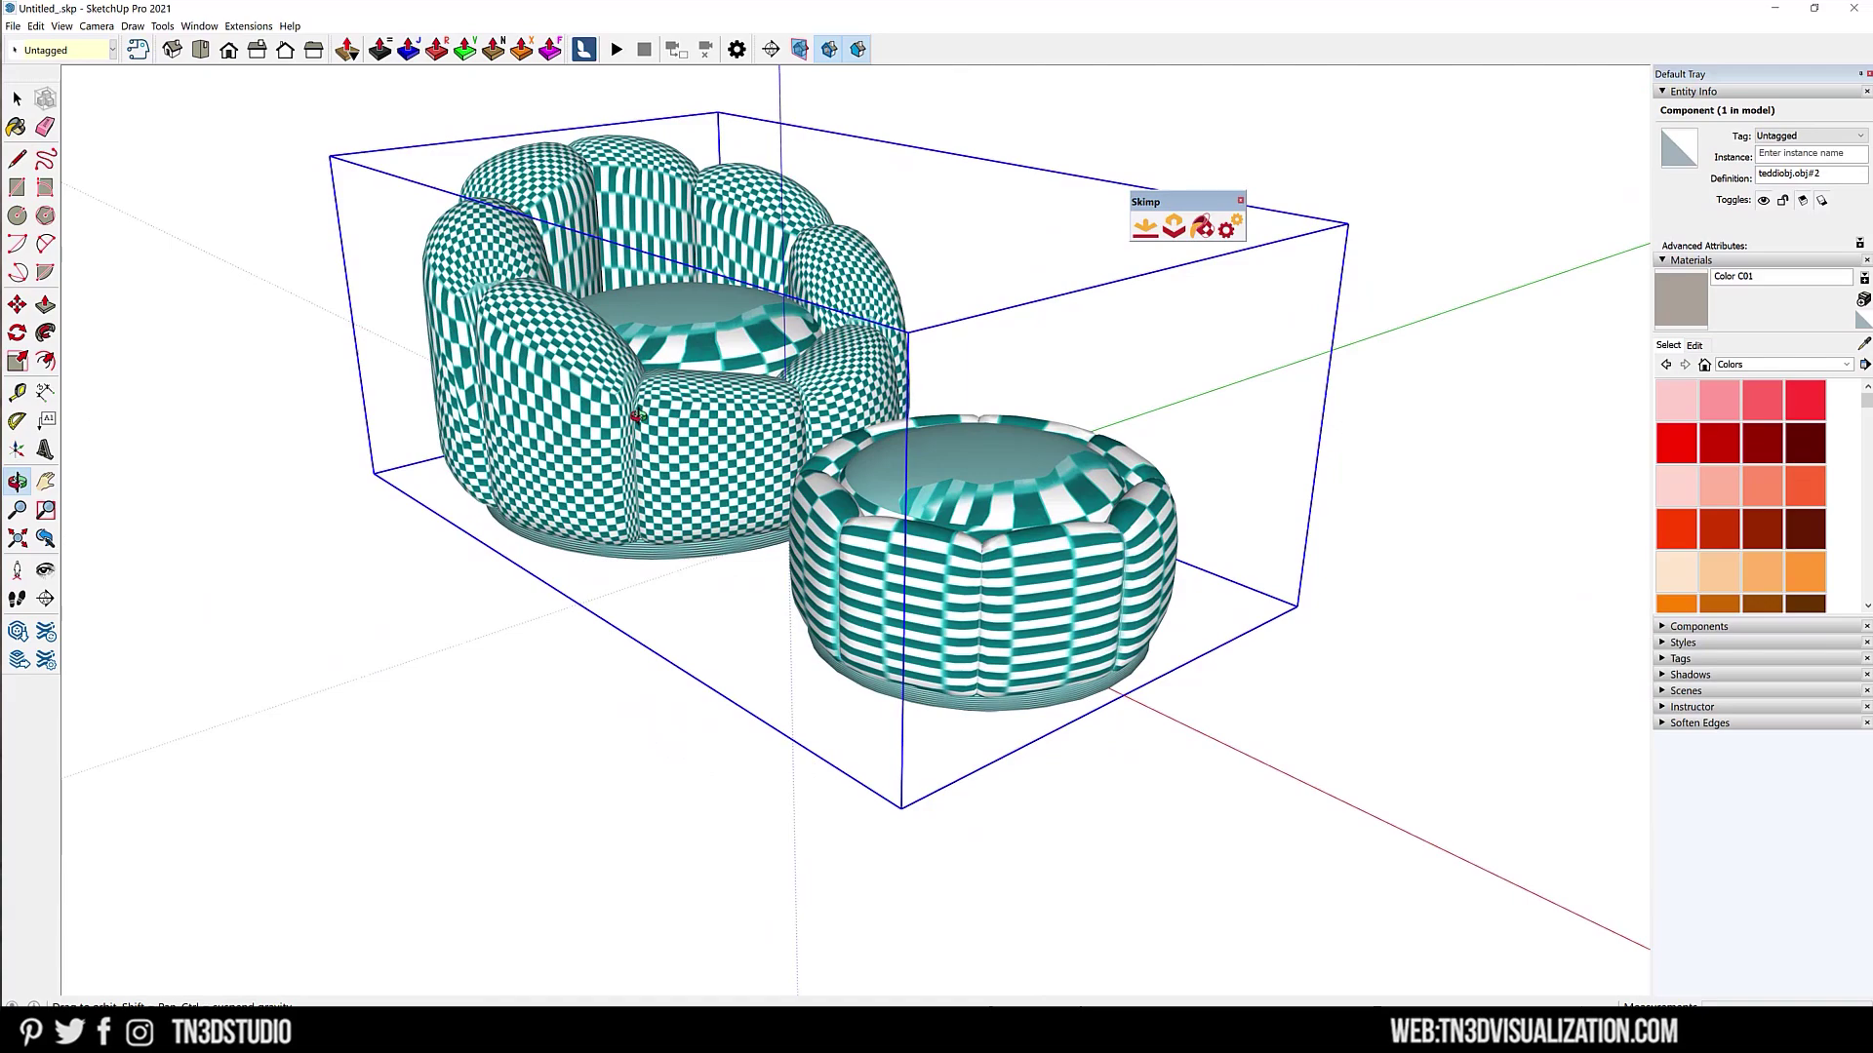
pyautogui.moveTo(636, 417); pyautogui.dragTo(429, 531, button='middle')
pyautogui.click(1226, 227)
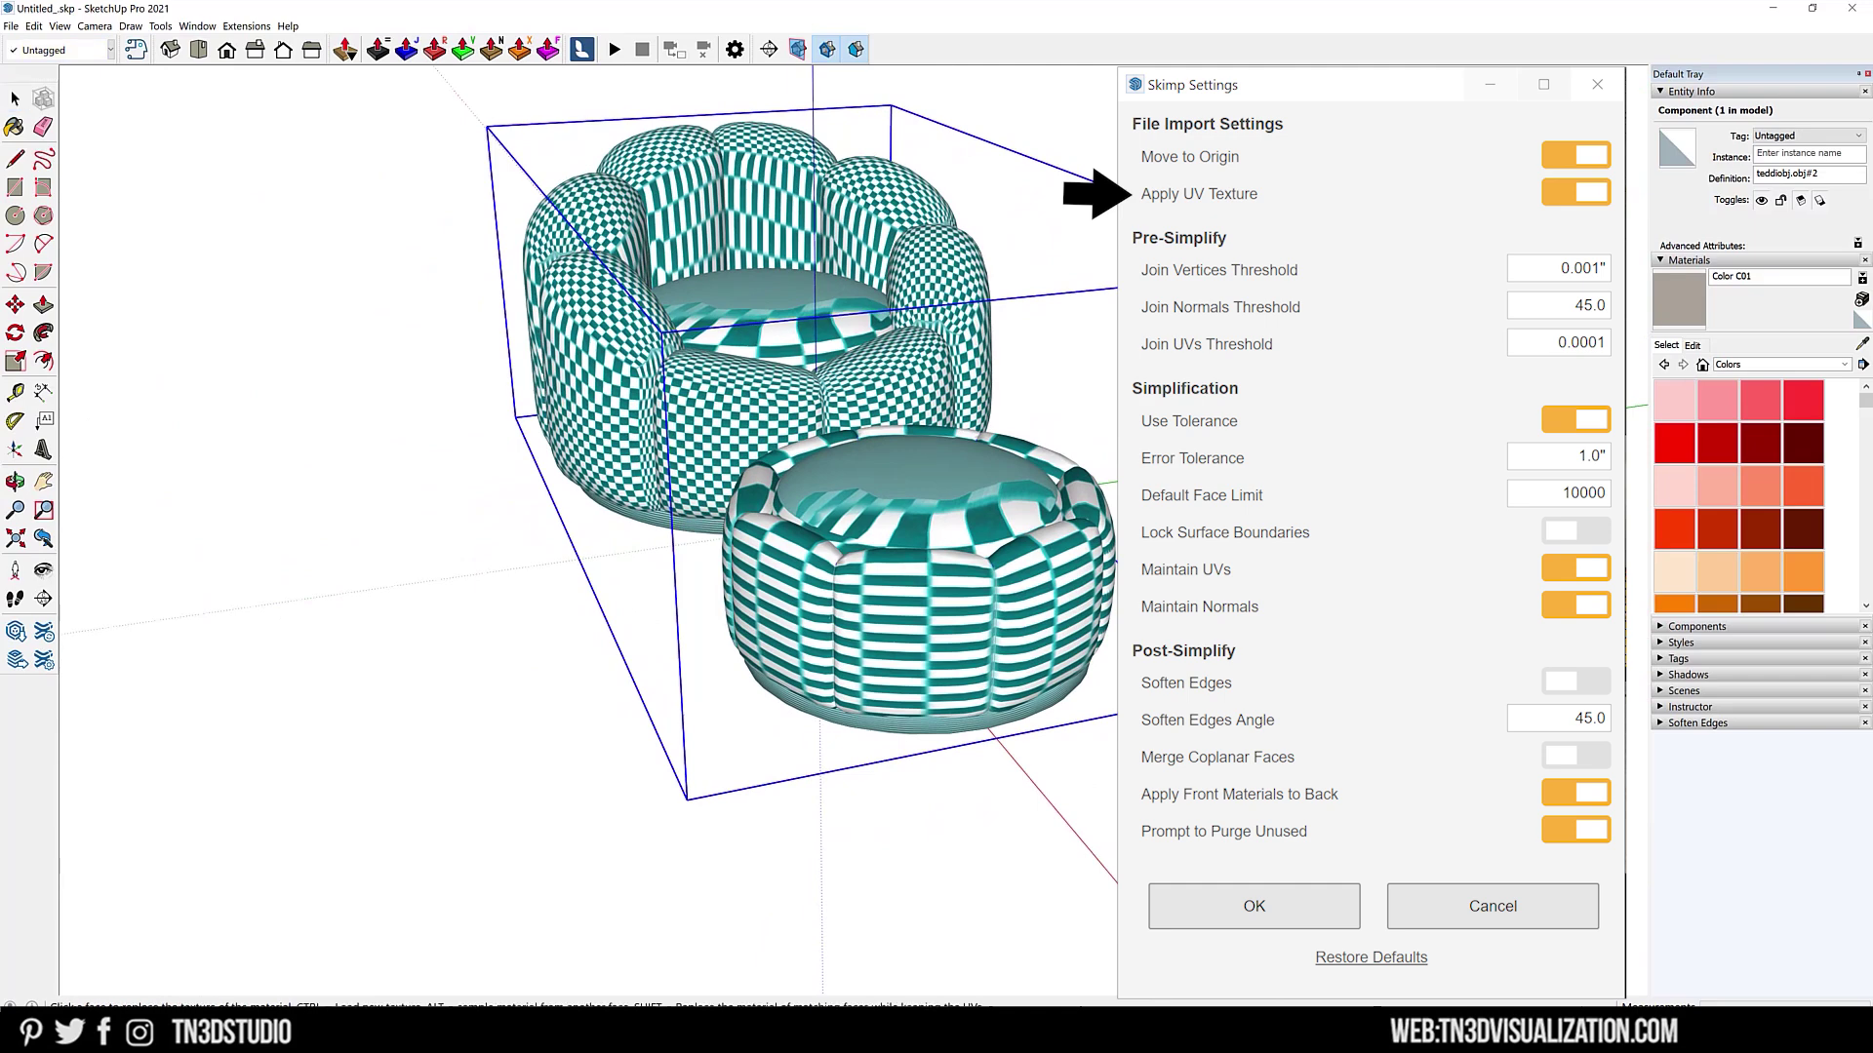
pyautogui.press('Escape')
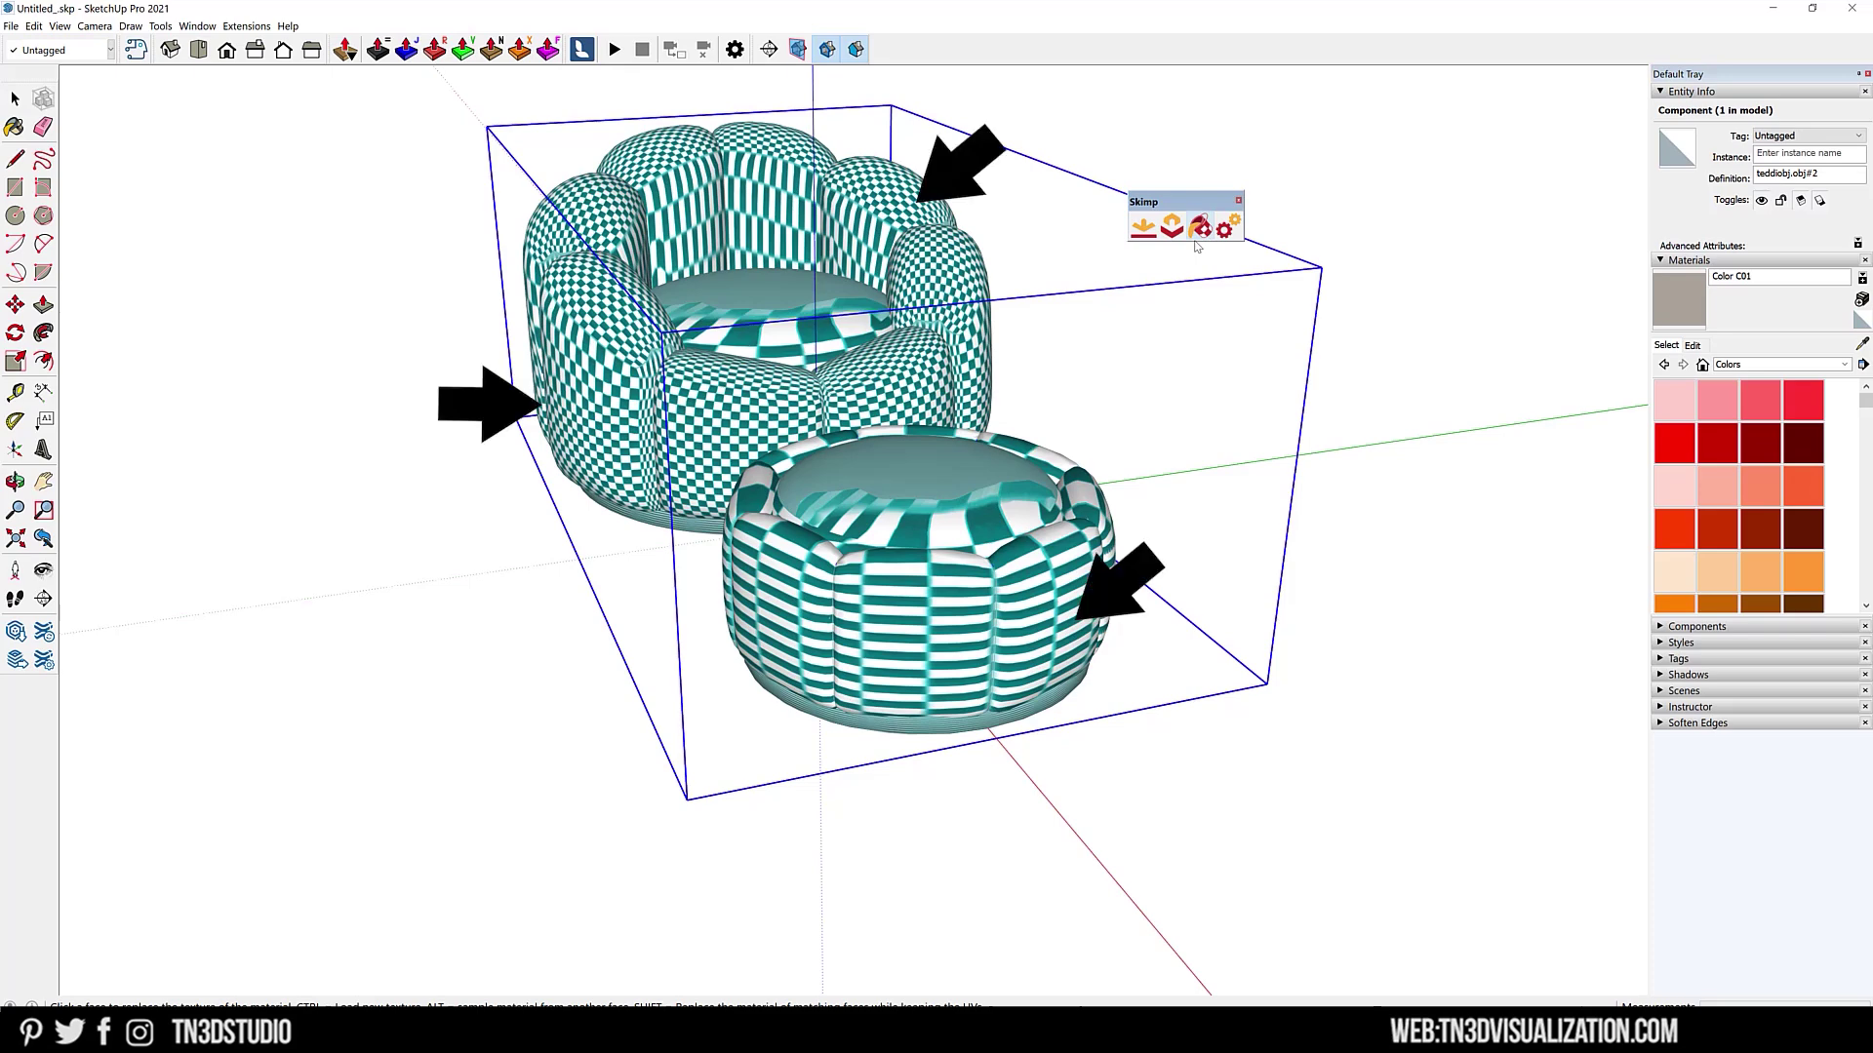
# Step: Replace the checker test texture with cream fabric on both the armchair and pouf
pyautogui.click(1199, 230)
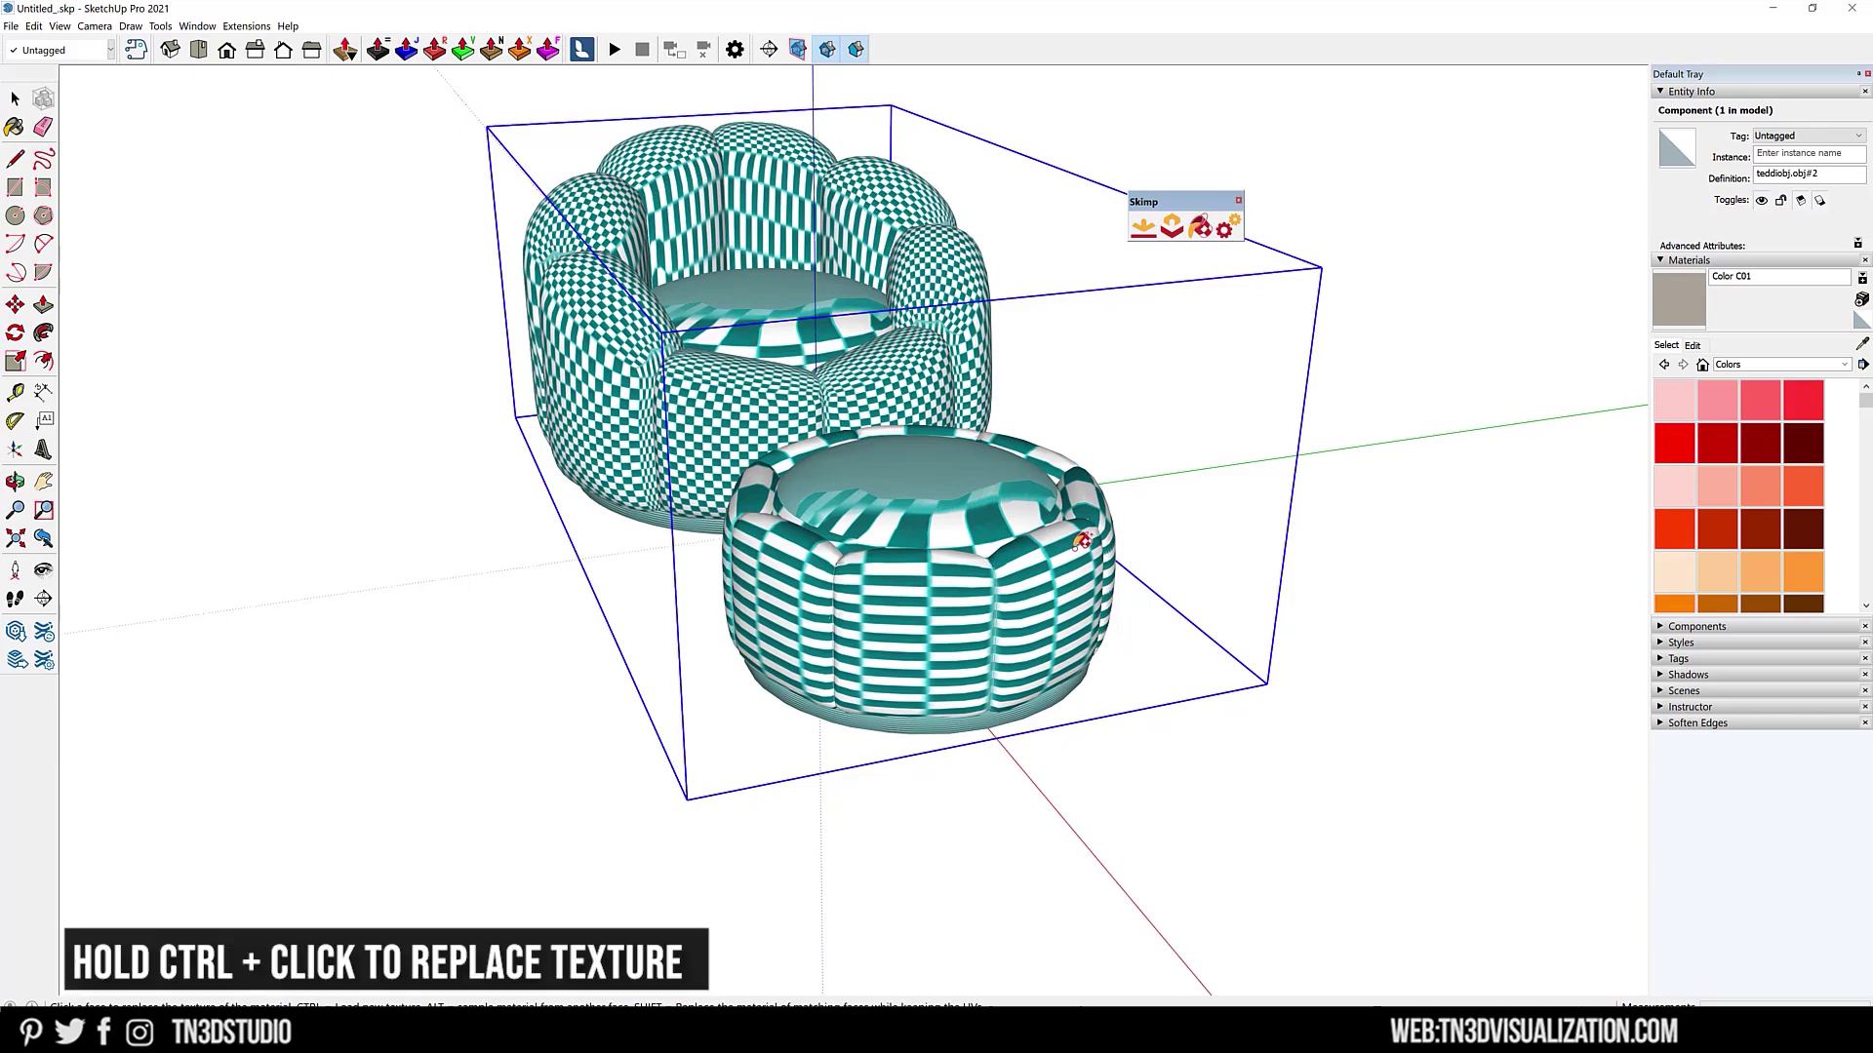
pyautogui.keyDown('ctrl'); pyautogui.click(1082, 540); pyautogui.keyUp('ctrl')
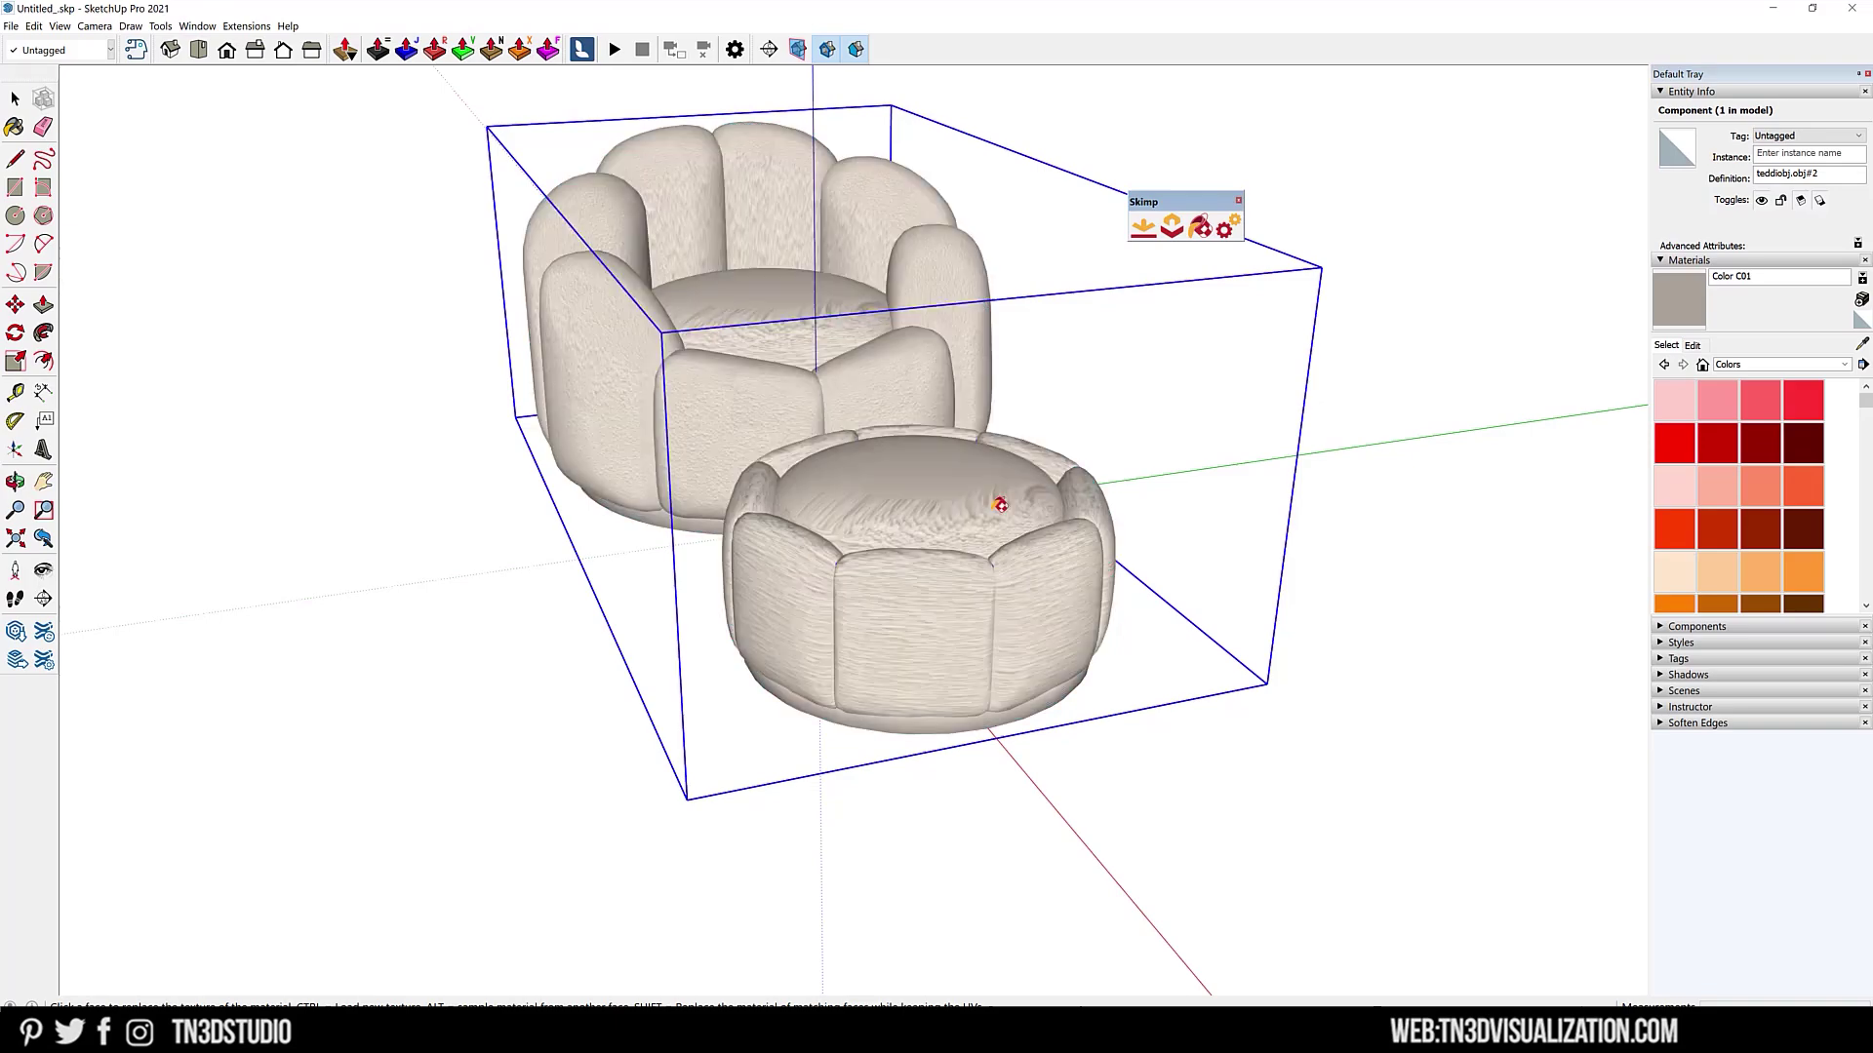
pyautogui.moveTo(953, 510); pyautogui.dragTo(673, 492, button='middle')
pyautogui.scroll(5, 815, 617)
pyautogui.moveTo(815, 616); pyautogui.dragTo(1108, 543, button='middle')
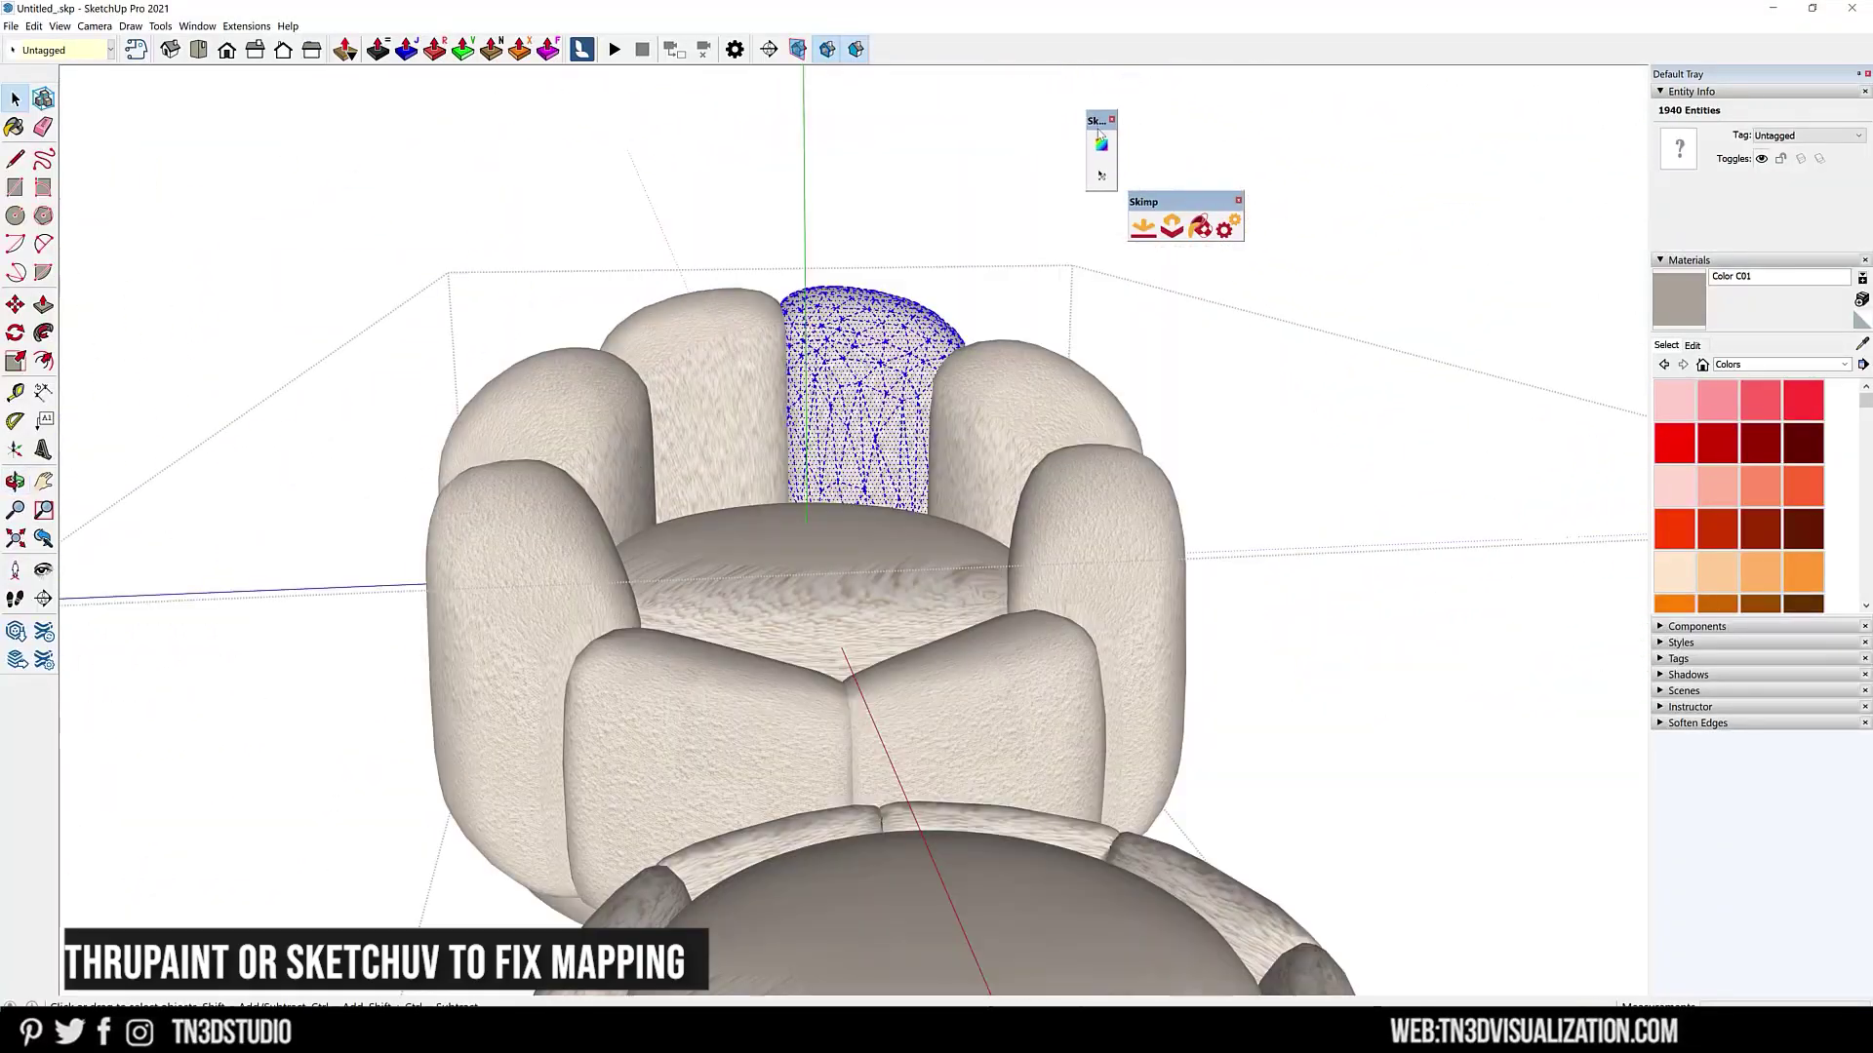
# Step: Select the armchair's back, side, front and seat cushions for remapping
pyautogui.click(1100, 141)
pyautogui.click(832, 373)
pyautogui.keyDown('shift'); pyautogui.click(682, 410); pyautogui.keyUp('shift')
pyautogui.keyDown('shift'); pyautogui.click(547, 429); pyautogui.keyUp('shift')
pyautogui.keyDown('shift'); pyautogui.click(517, 585); pyautogui.keyUp('shift')
pyautogui.keyDown('shift'); pyautogui.click(1034, 419); pyautogui.keyUp('shift')
pyautogui.keyDown('shift'); pyautogui.click(1095, 566); pyautogui.keyUp('shift')
pyautogui.keyDown('shift'); pyautogui.click(686, 730); pyautogui.keyUp('shift')
pyautogui.keyDown('shift'); pyautogui.click(905, 576); pyautogui.keyUp('shift')
# Step: Give the cushions a new SketchUV texture projection, then apply an option to the pouf
pyautogui.click(1099, 145)
pyautogui.rightClick(810, 372)
pyautogui.click(875, 436)
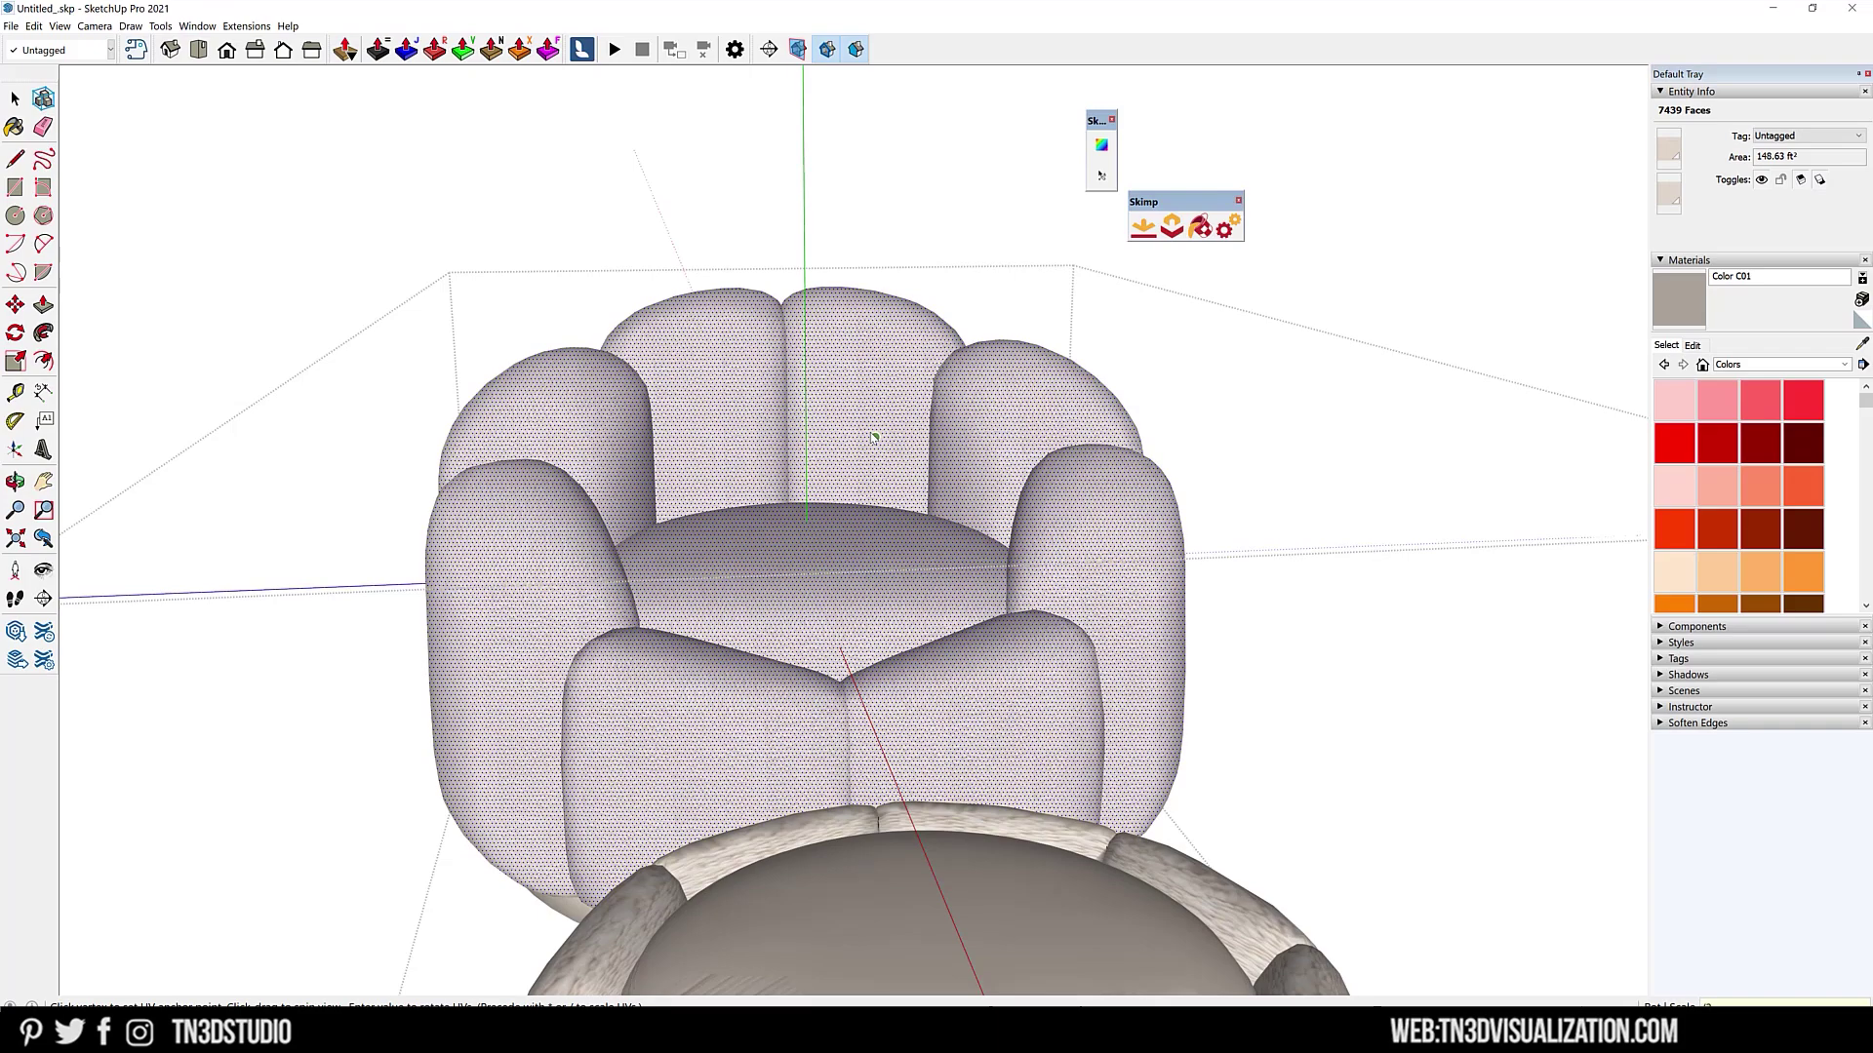
pyautogui.scroll(-2, 874, 436)
pyautogui.moveTo(874, 435); pyautogui.dragTo(915, 638, button='middle')
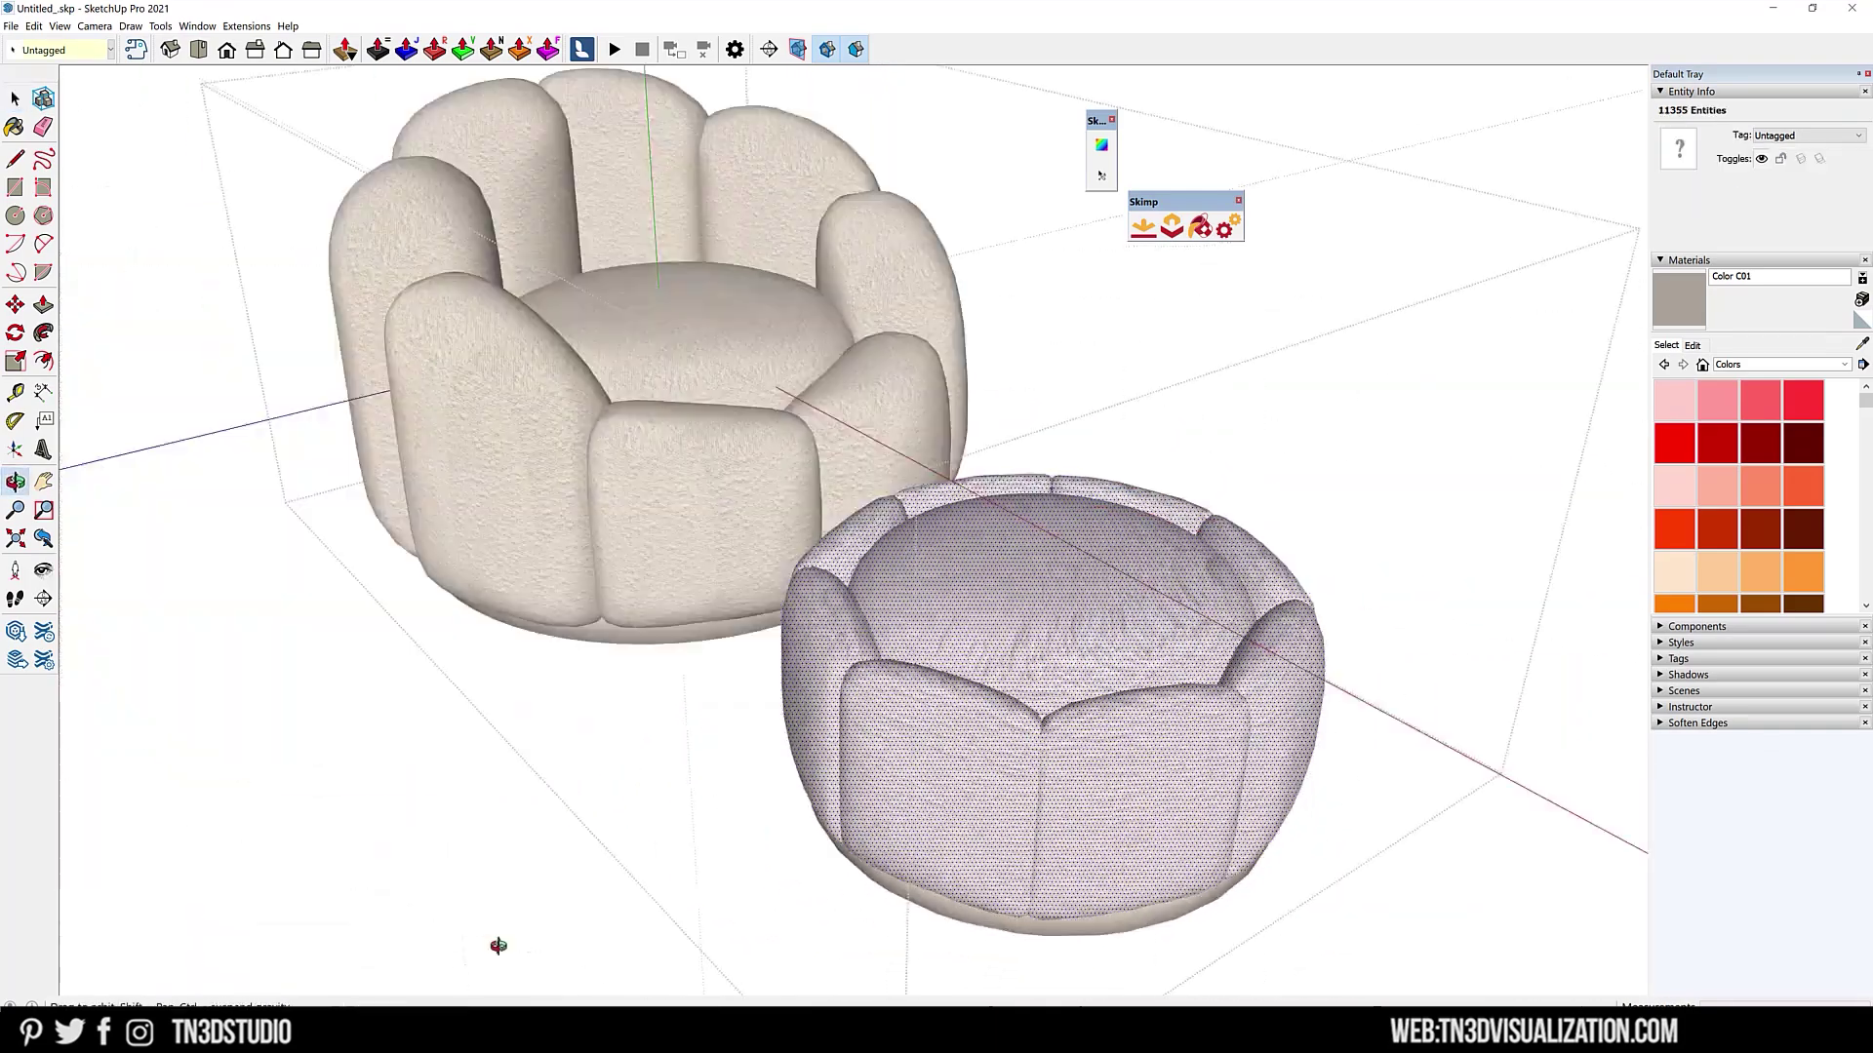
pyautogui.press('space')
pyautogui.rightClick(1004, 634)
pyautogui.click(1183, 699)
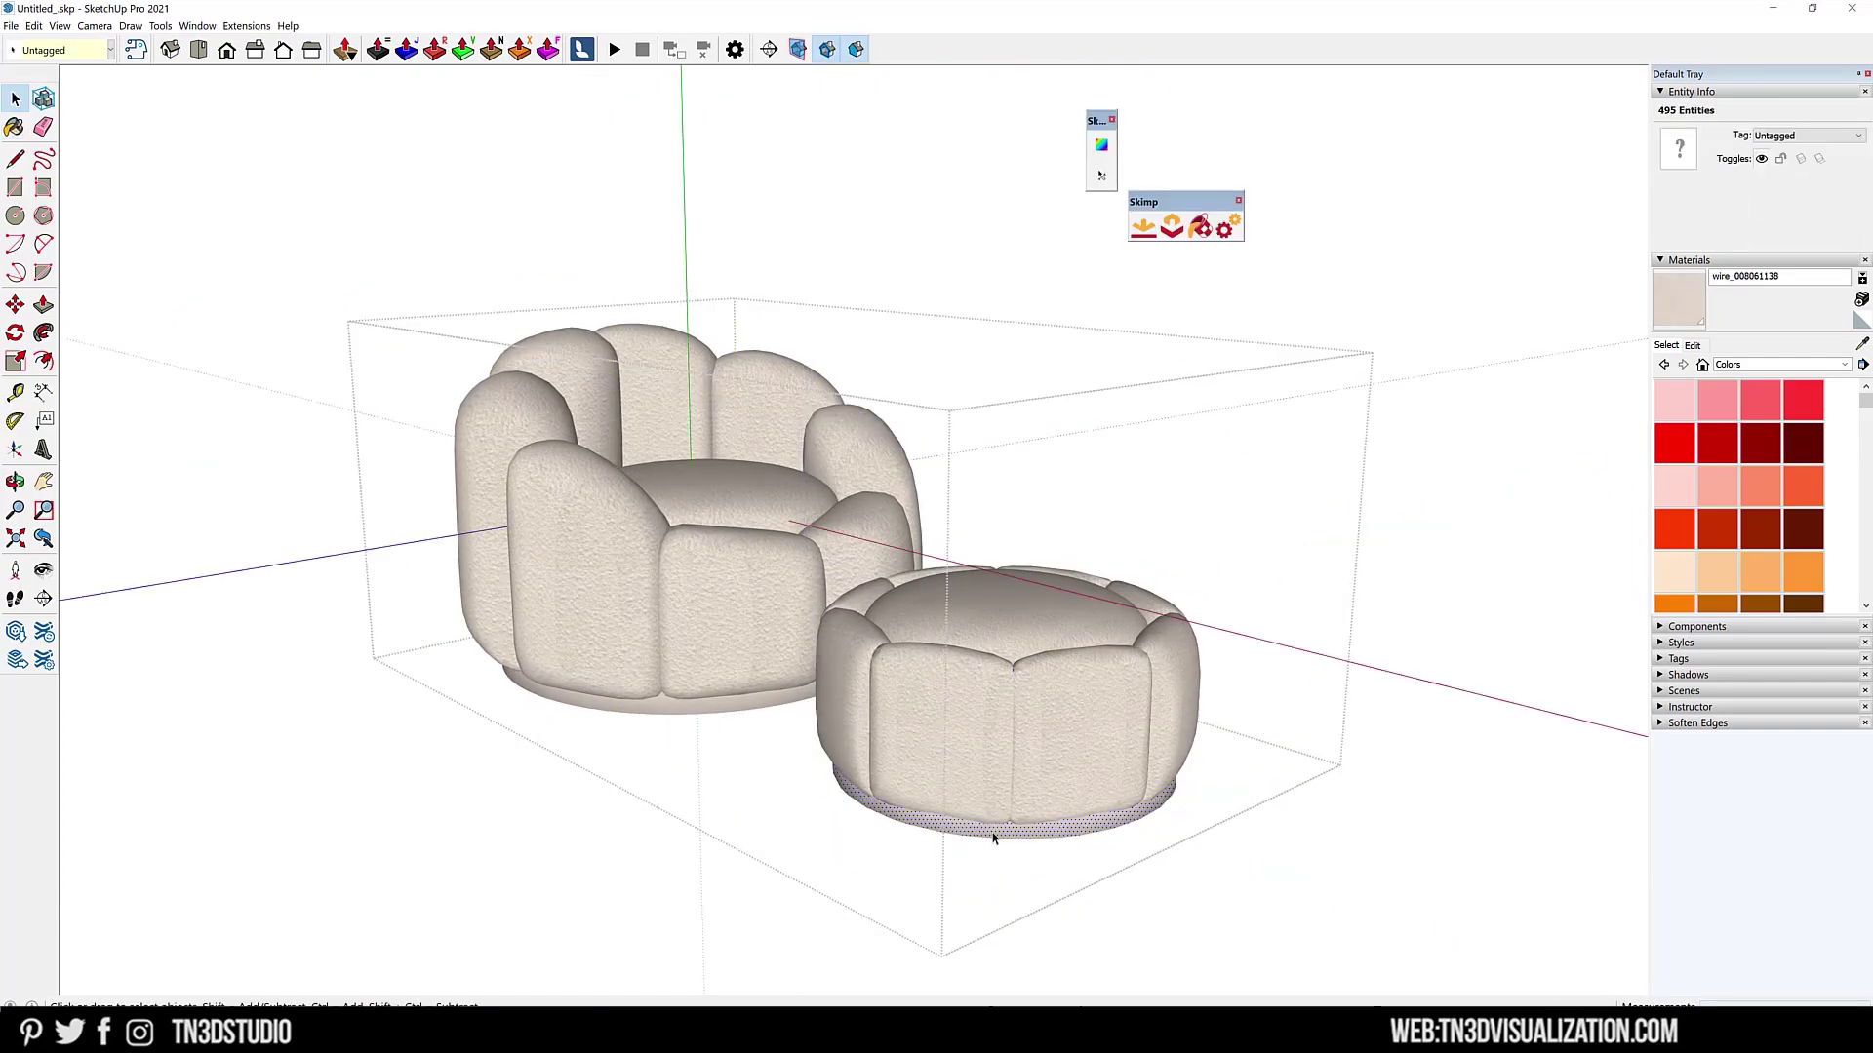
# Step: Apply the red velvet material to the armchair with Replace Textures and inspect the armchair and pouf
pyautogui.scroll(-5, 1770, 518)
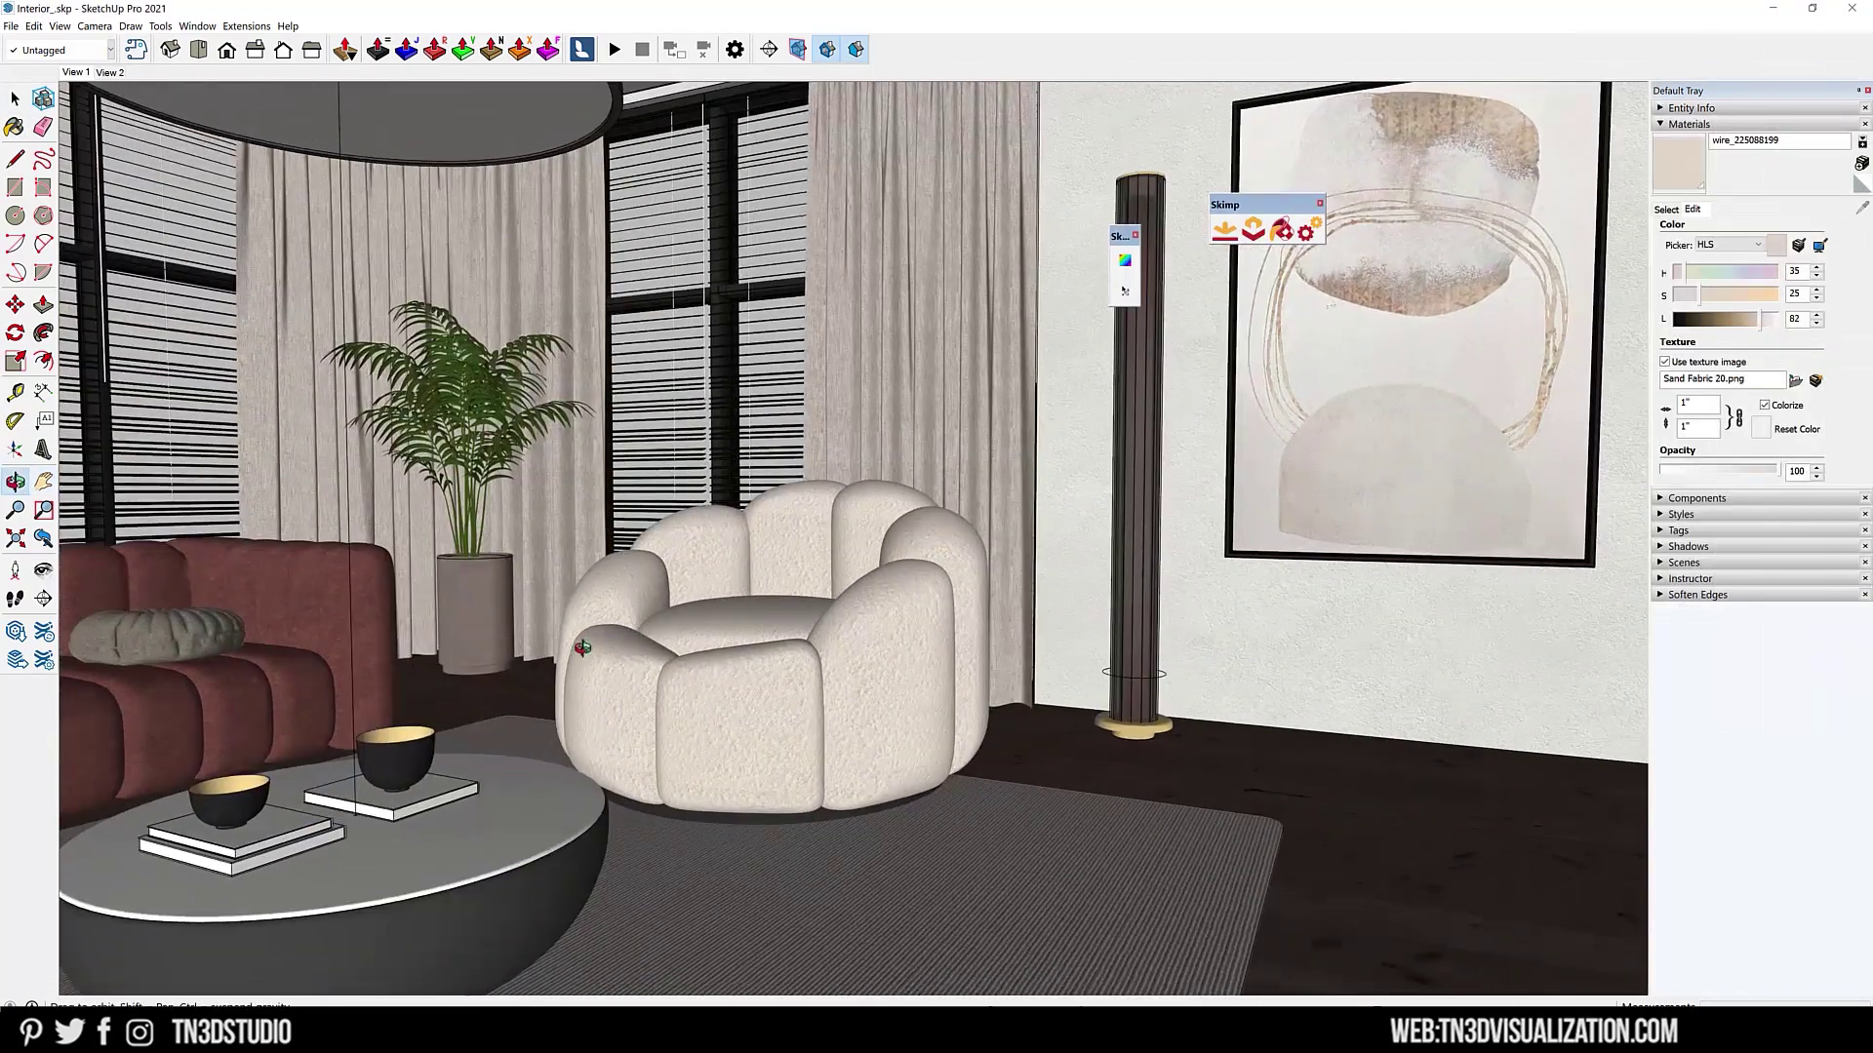
pyautogui.moveTo(582, 648); pyautogui.dragTo(693, 615)
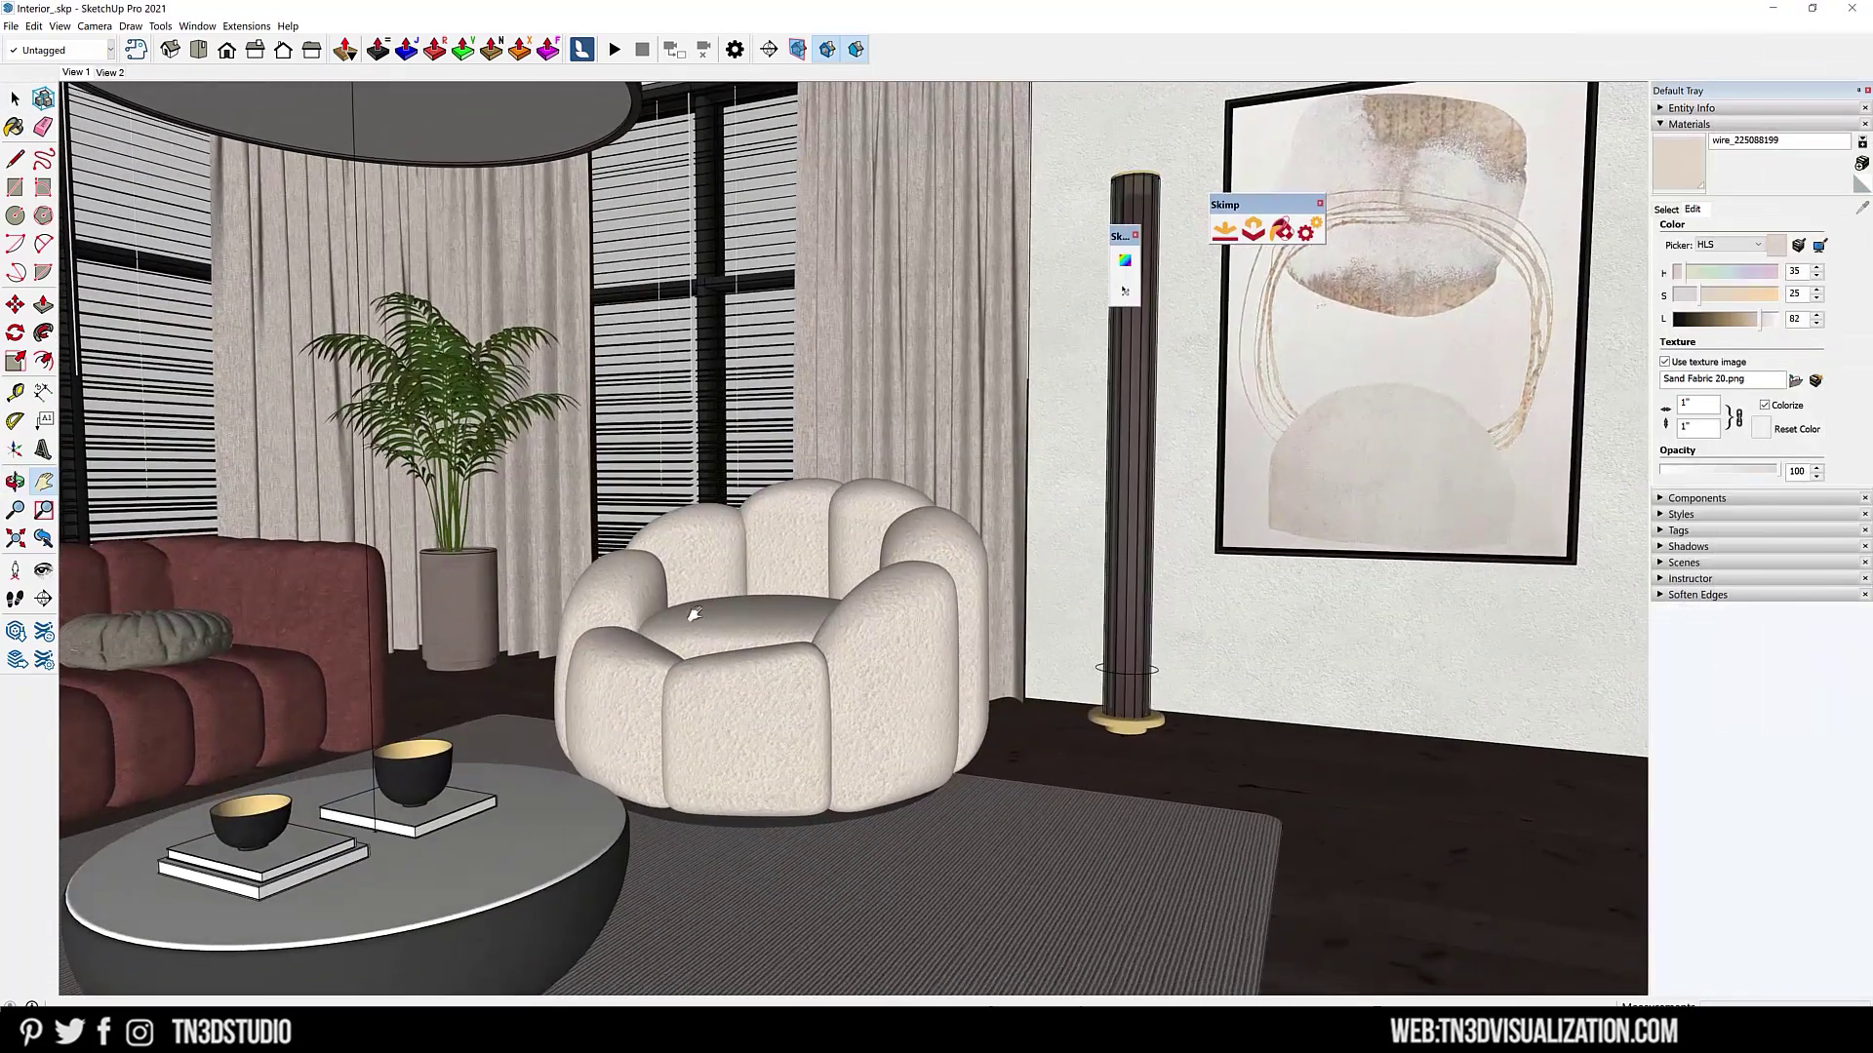
pyautogui.click(1284, 230)
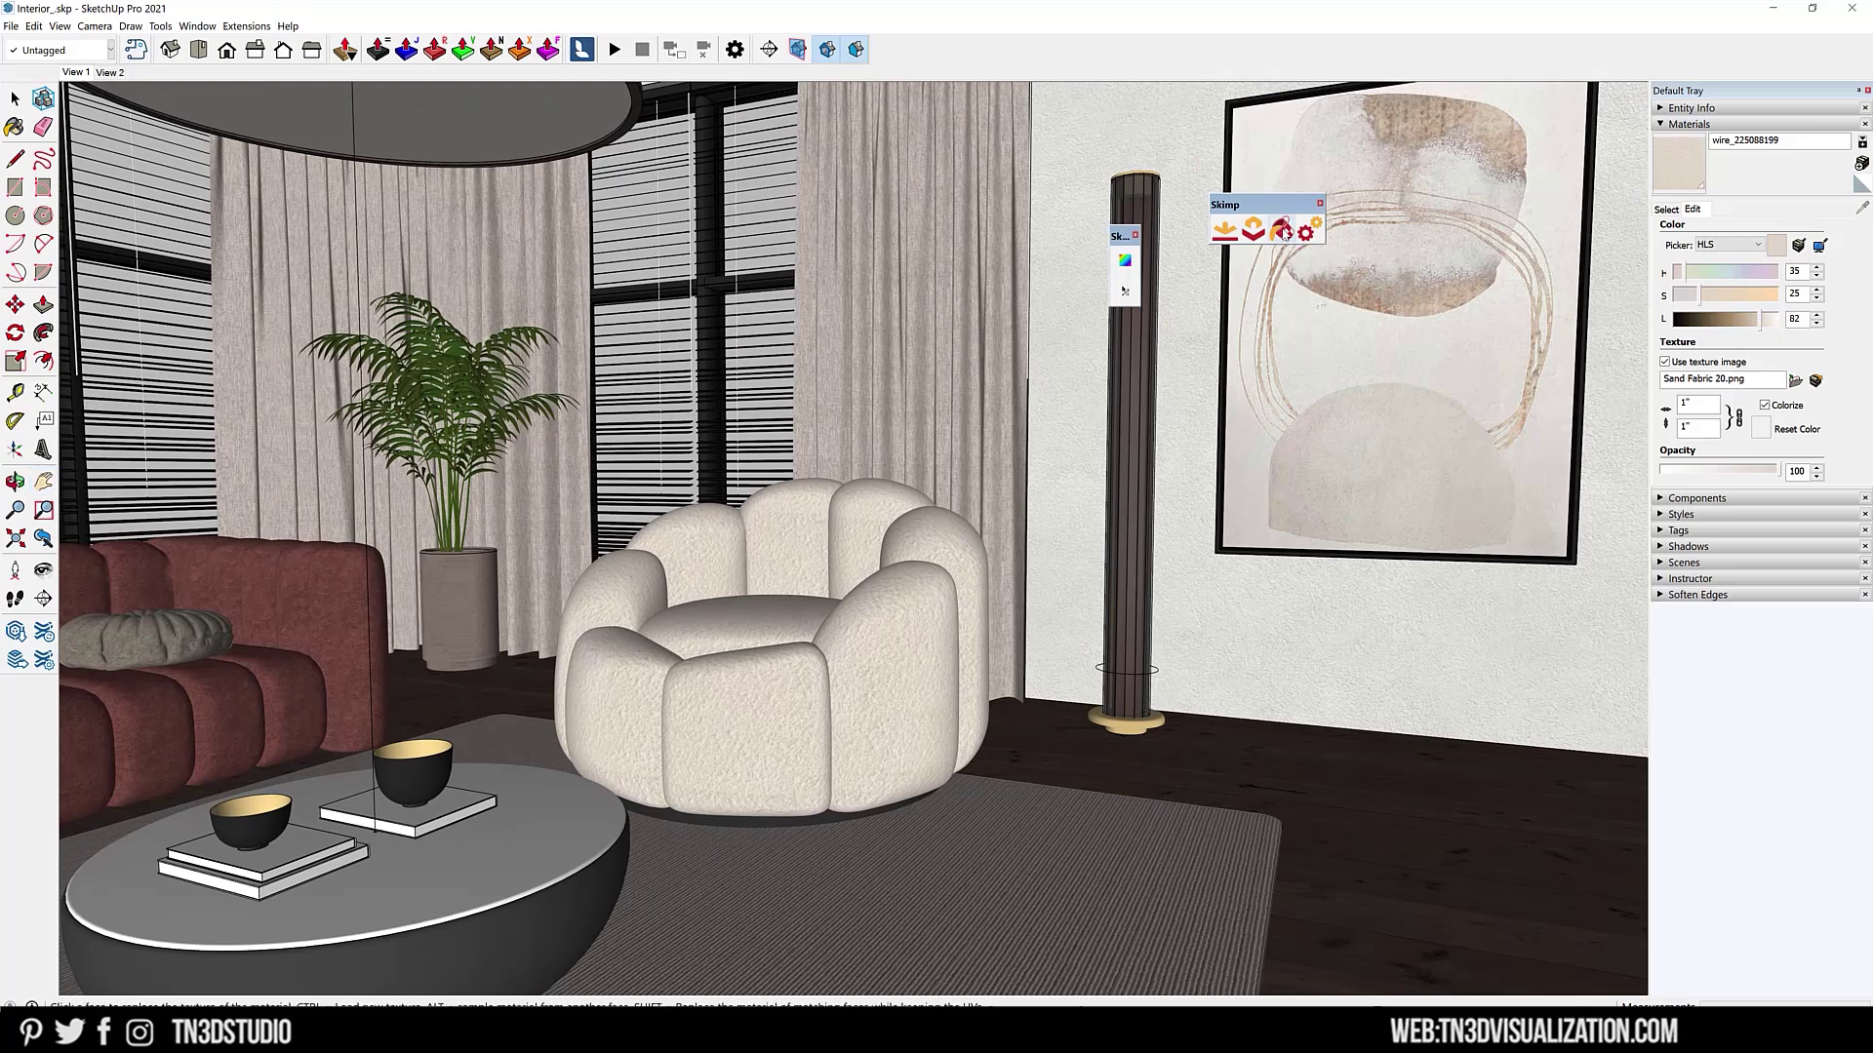
pyautogui.click(920, 598)
pyautogui.moveTo(805, 720)
pyautogui.mouseDown(button='middle')
pyautogui.moveTo(829, 742)
pyautogui.moveTo(481, 782)
pyautogui.moveTo(957, 389)
pyautogui.mouseUp(button='middle')
pyautogui.scroll(6, 829, 741)
pyautogui.scroll(-4, 957, 389)
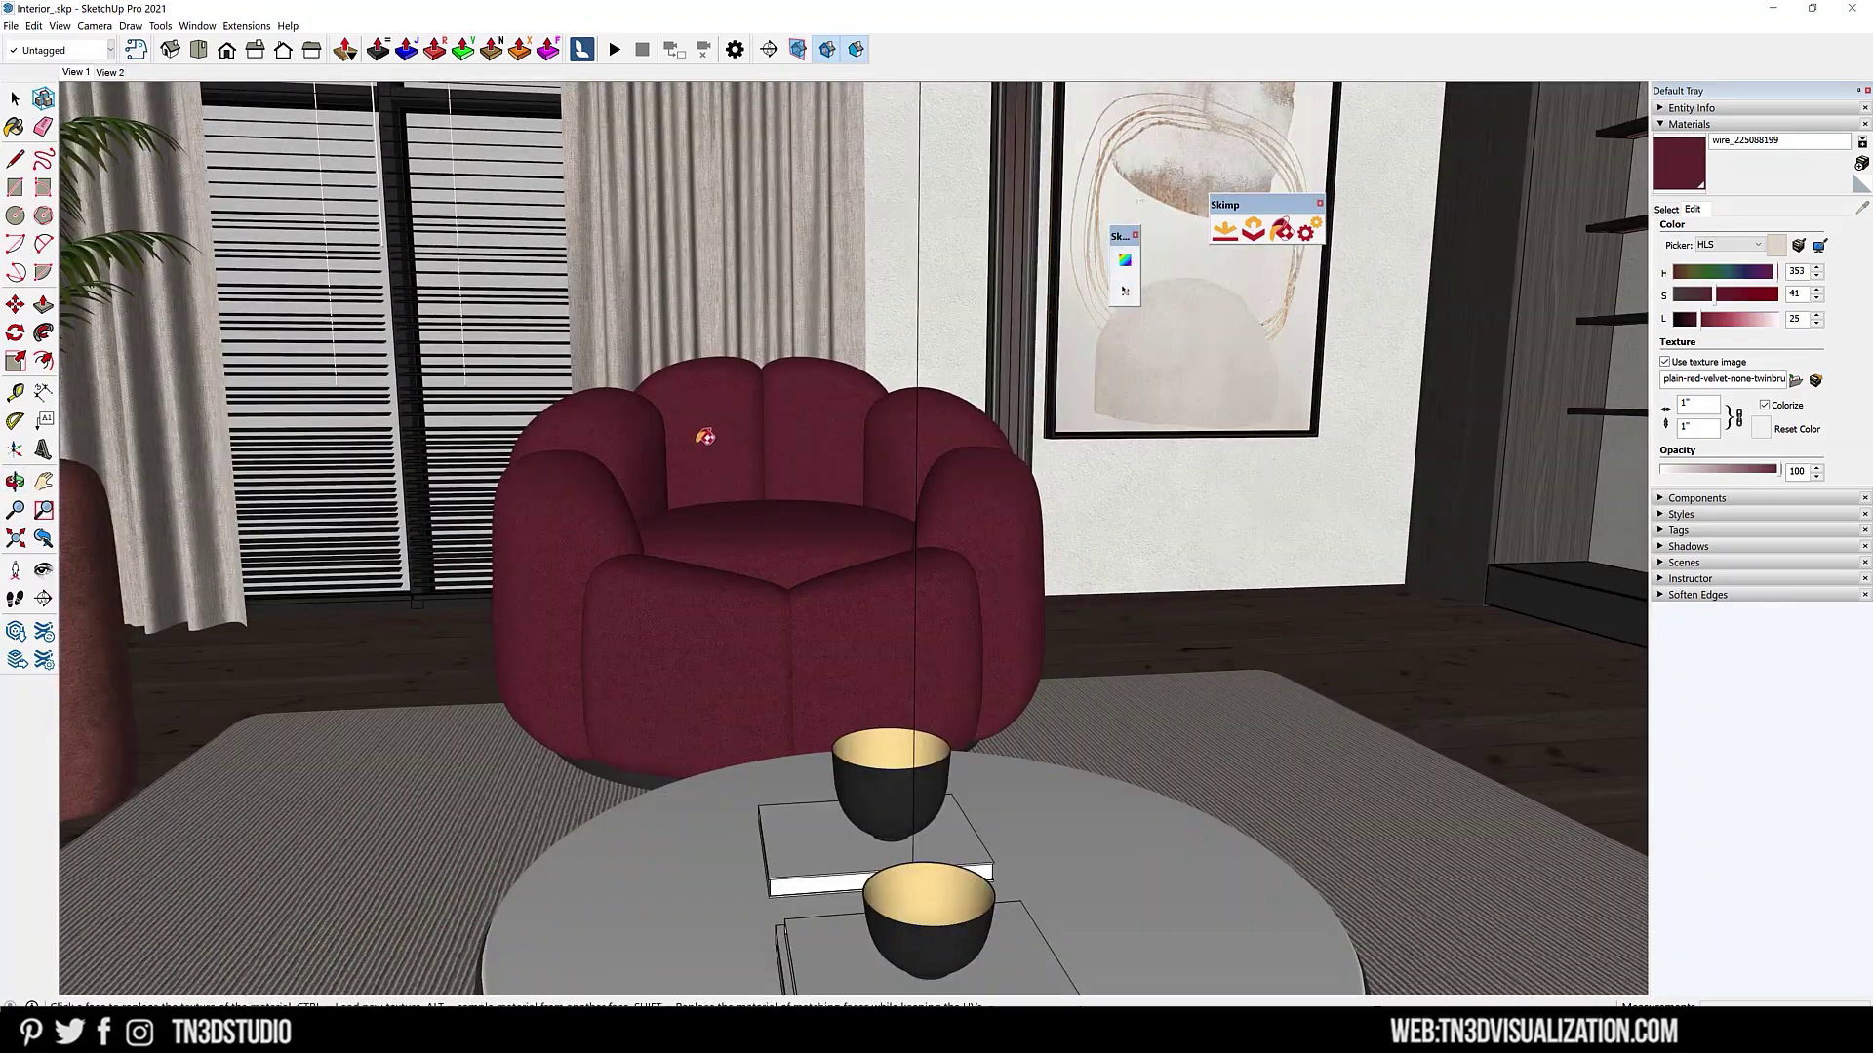
pyautogui.scroll(-6, 706, 435)
pyautogui.scroll(3, 1216, 671)
pyautogui.moveTo(1212, 673)
pyautogui.mouseDown(button='middle')
pyautogui.moveTo(870, 717)
pyautogui.moveTo(1226, 615)
pyautogui.mouseUp(button='middle')
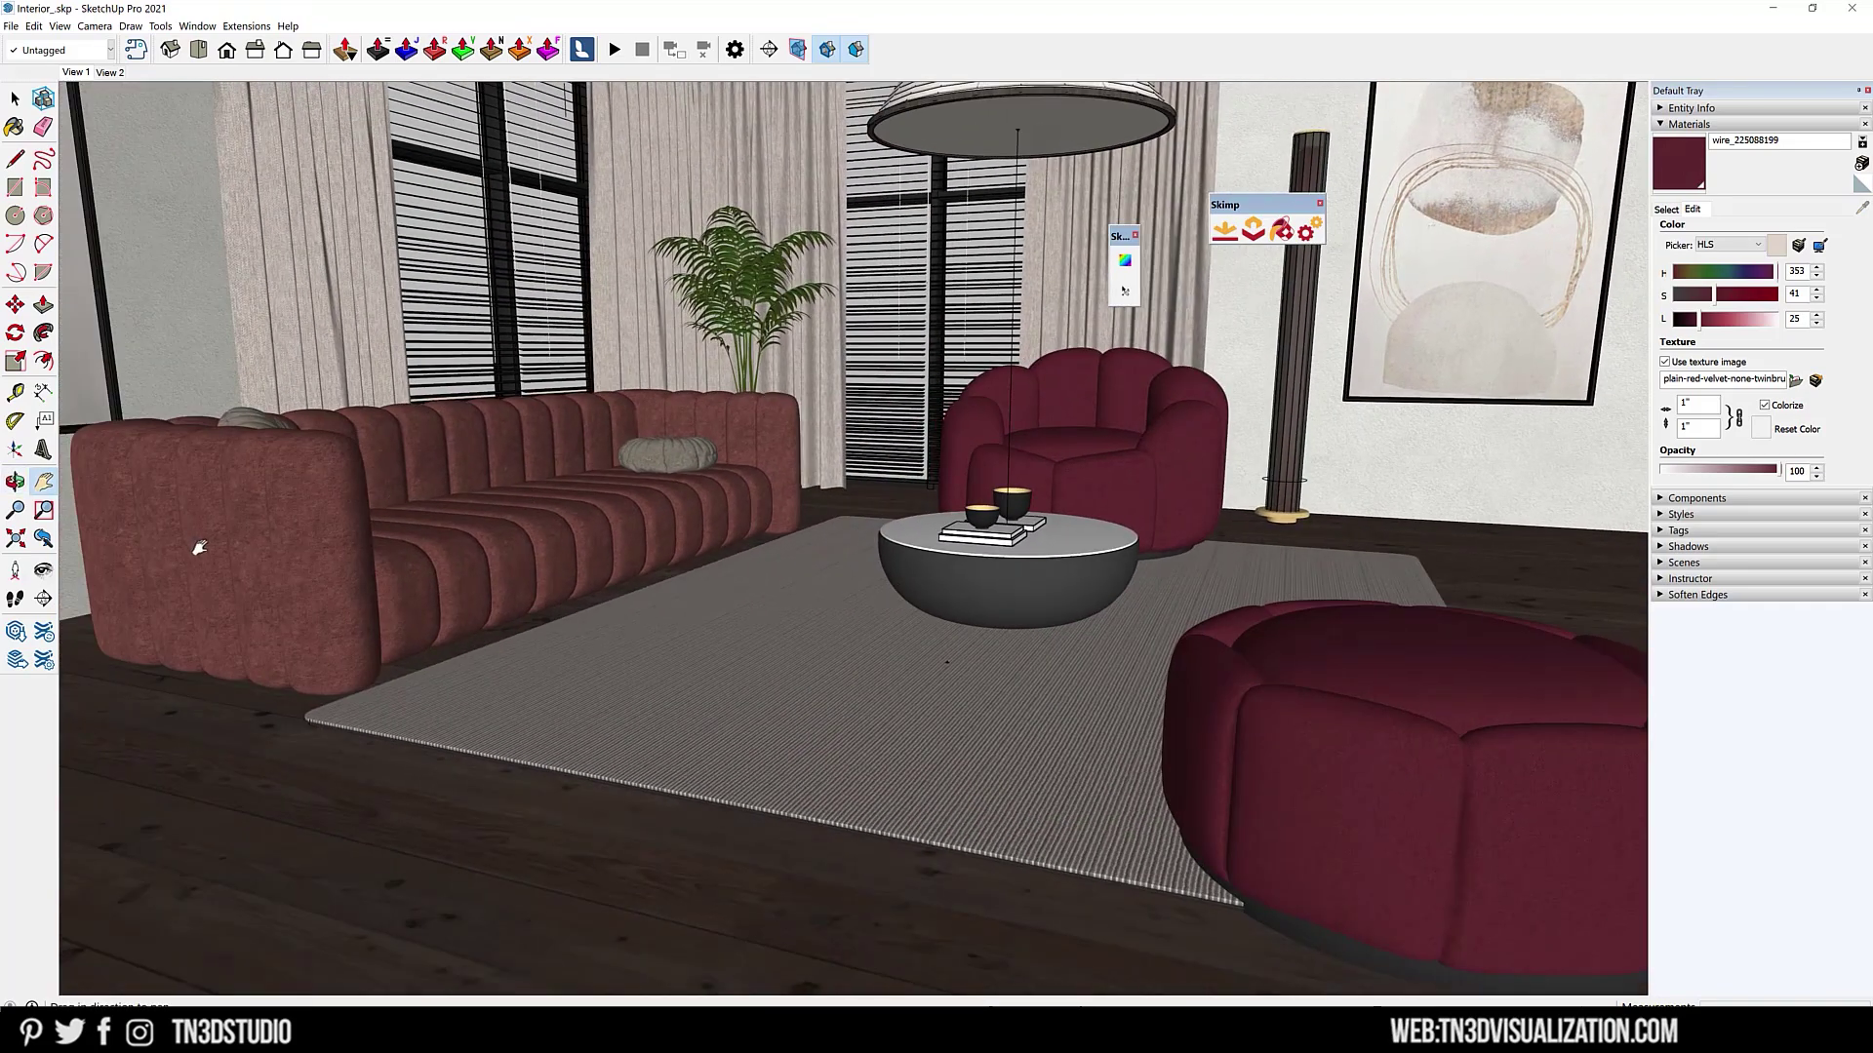
pyautogui.scroll(3, 410, 546)
# Step: Sample the armchair's dark red velvet and apply it to the sofa
pyautogui.click(1282, 230)
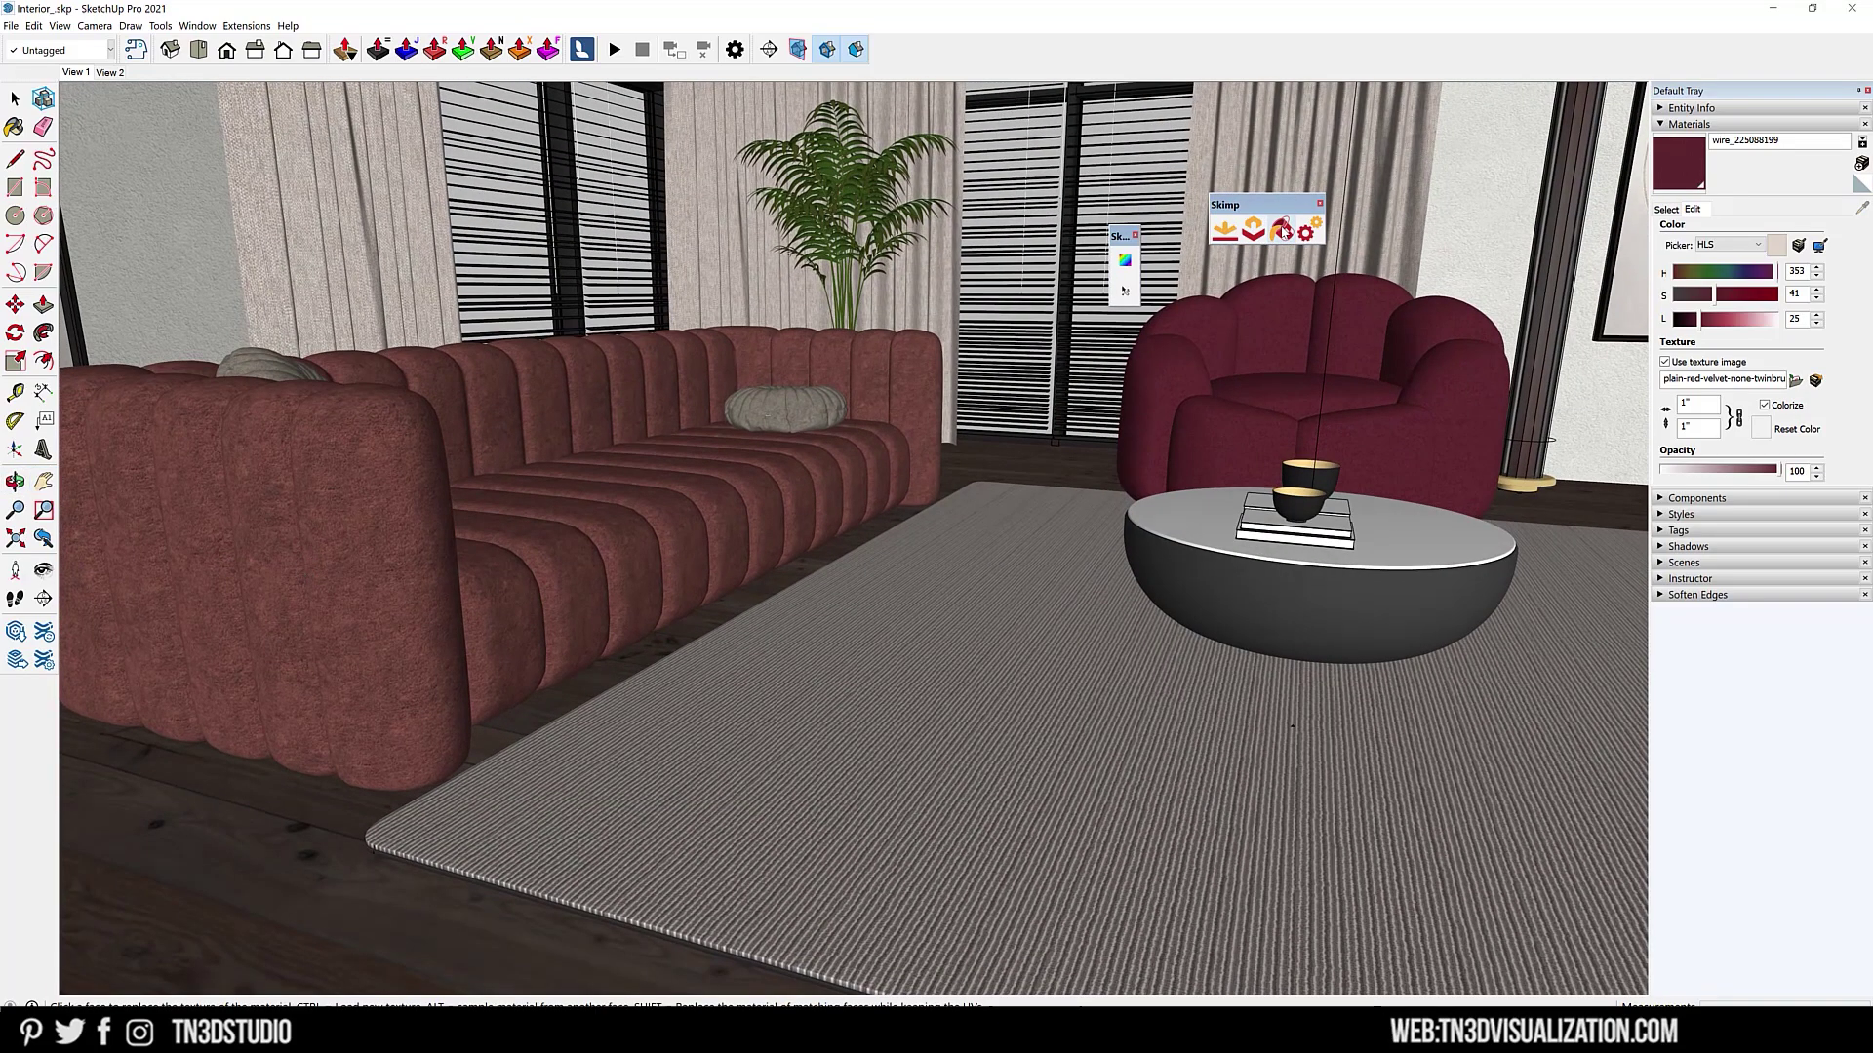
pyautogui.keyDown('alt'); pyautogui.click(1281, 313); pyautogui.keyUp('alt')
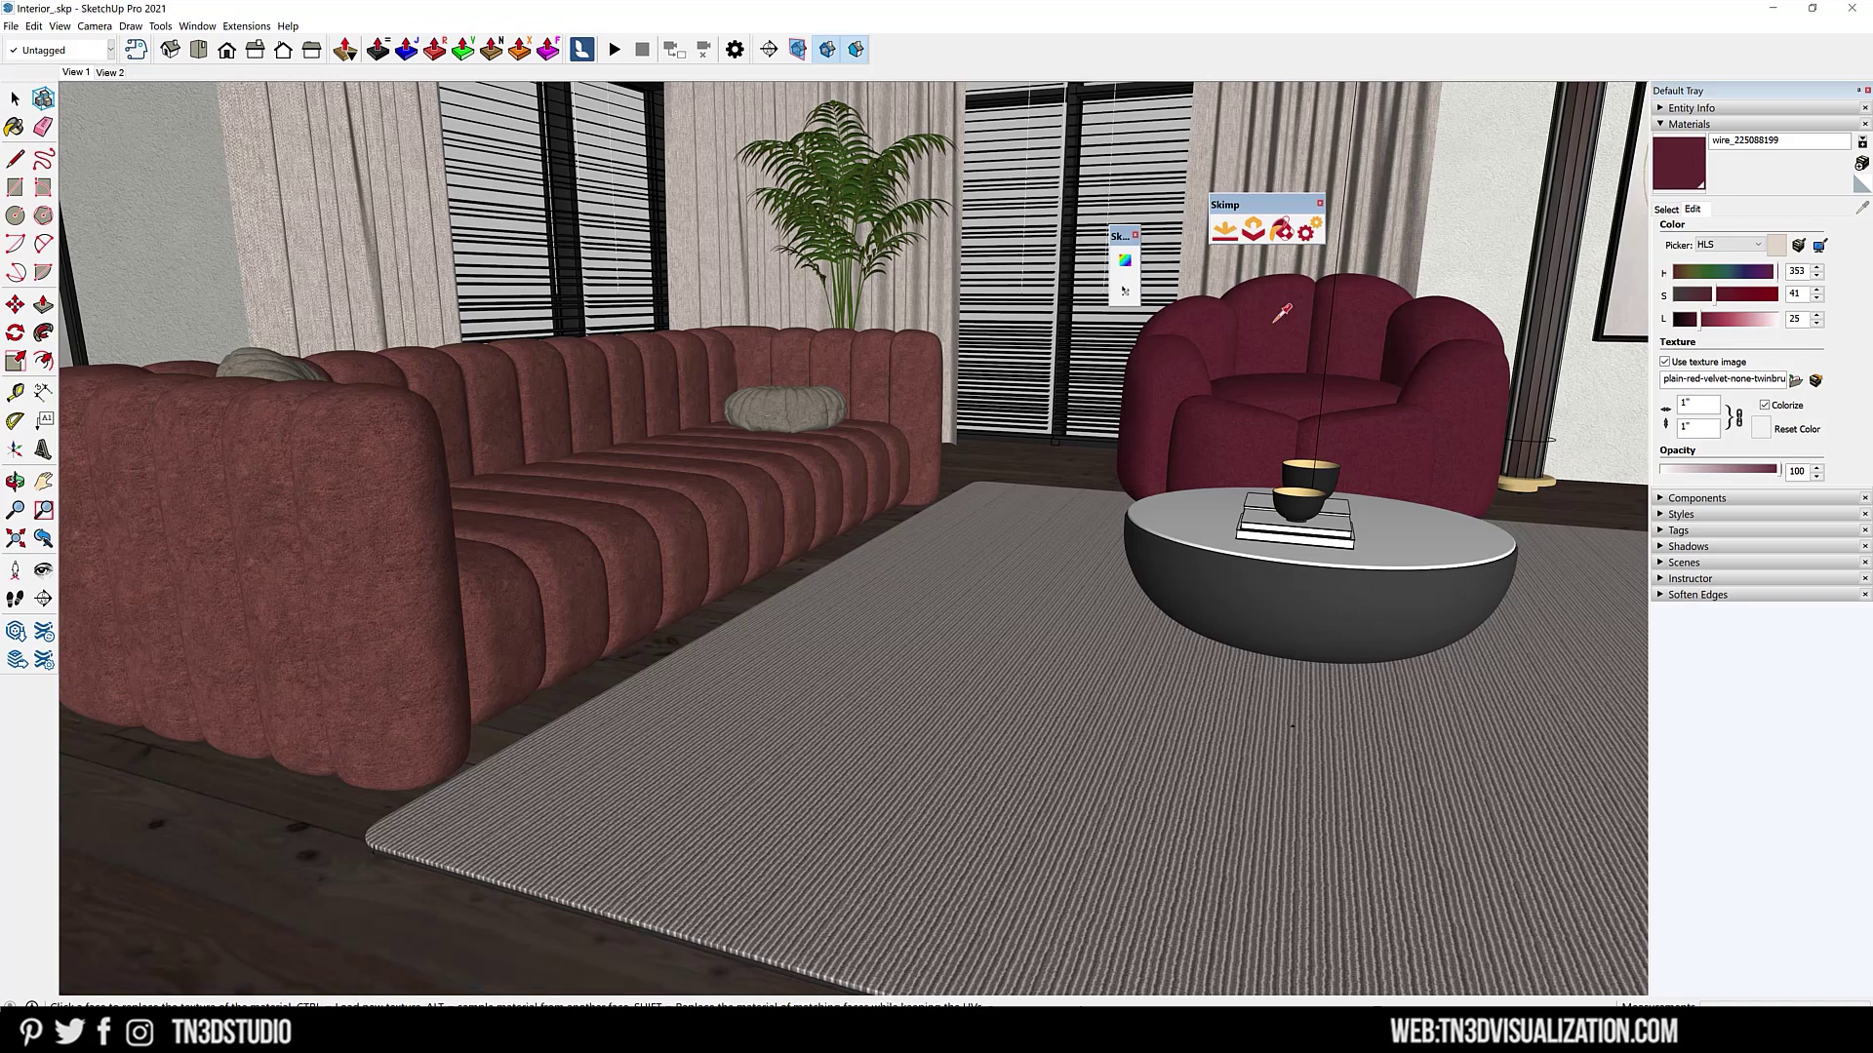
pyautogui.click(674, 494)
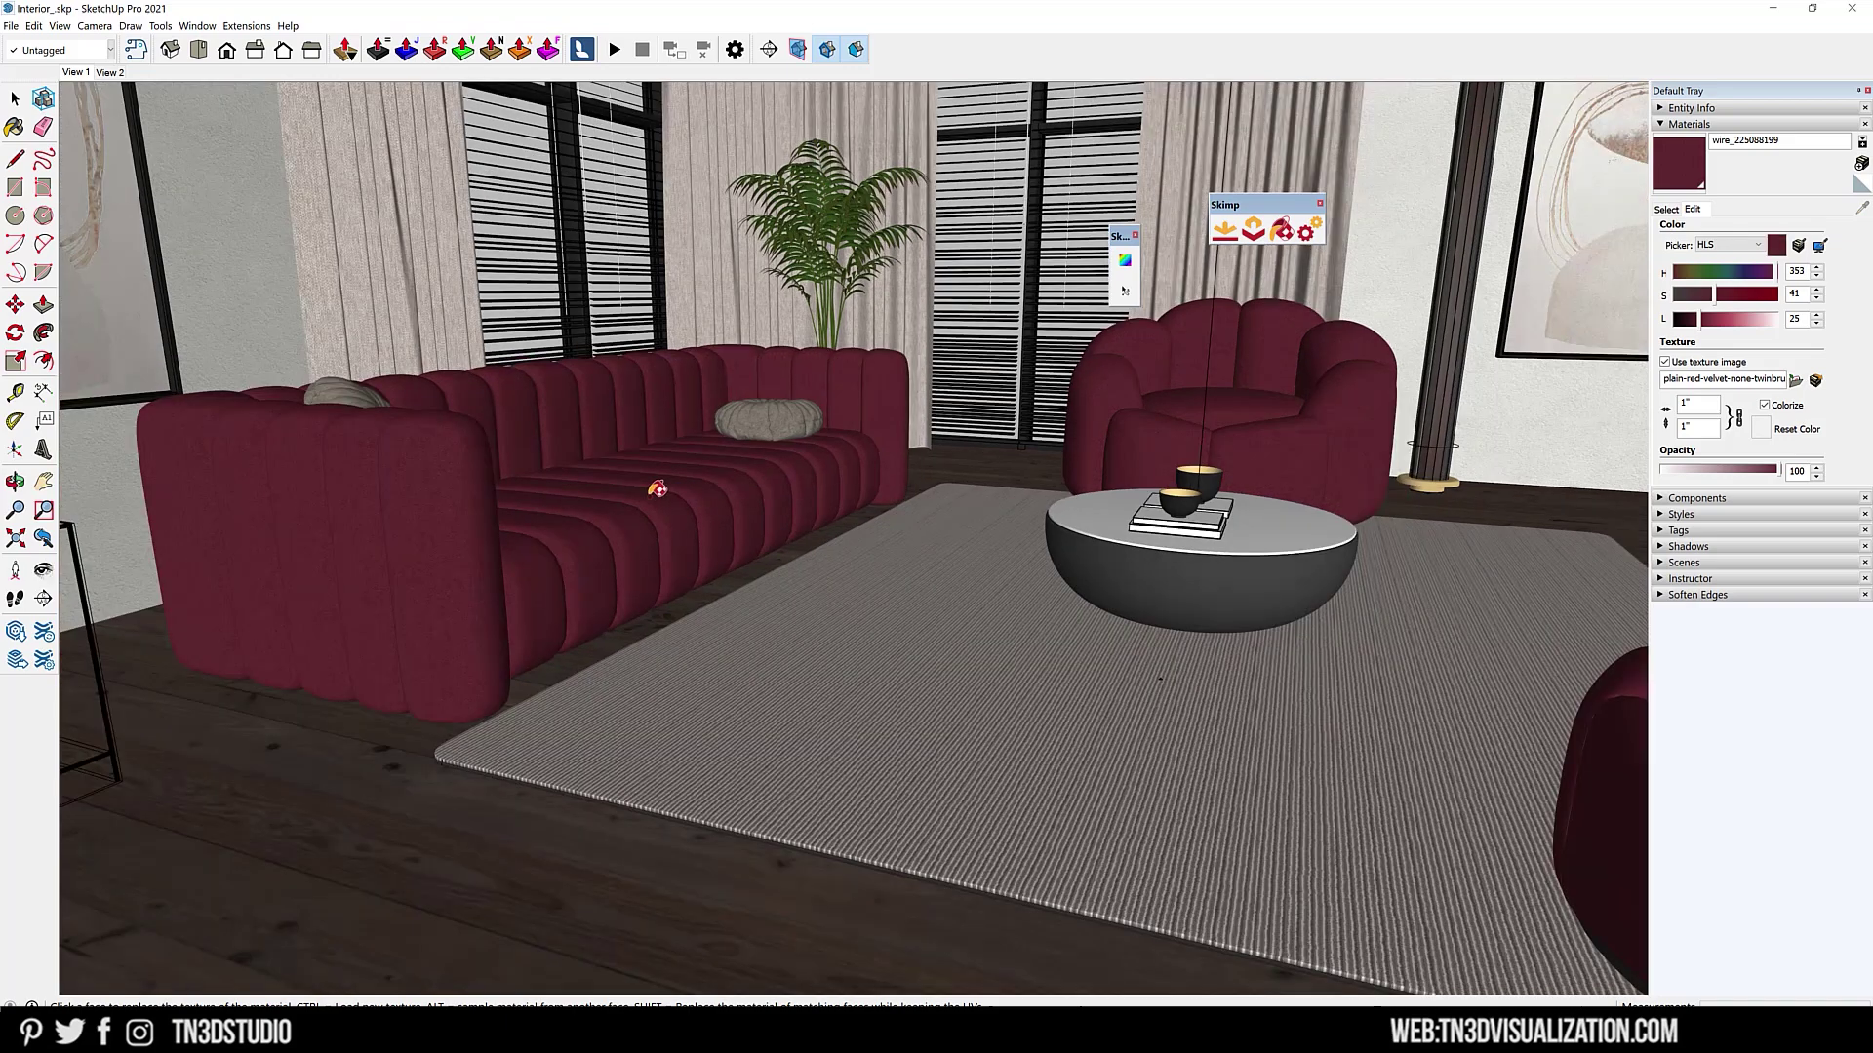
pyautogui.scroll(-3, 673, 483)
pyautogui.scroll(-3, 754, 469)
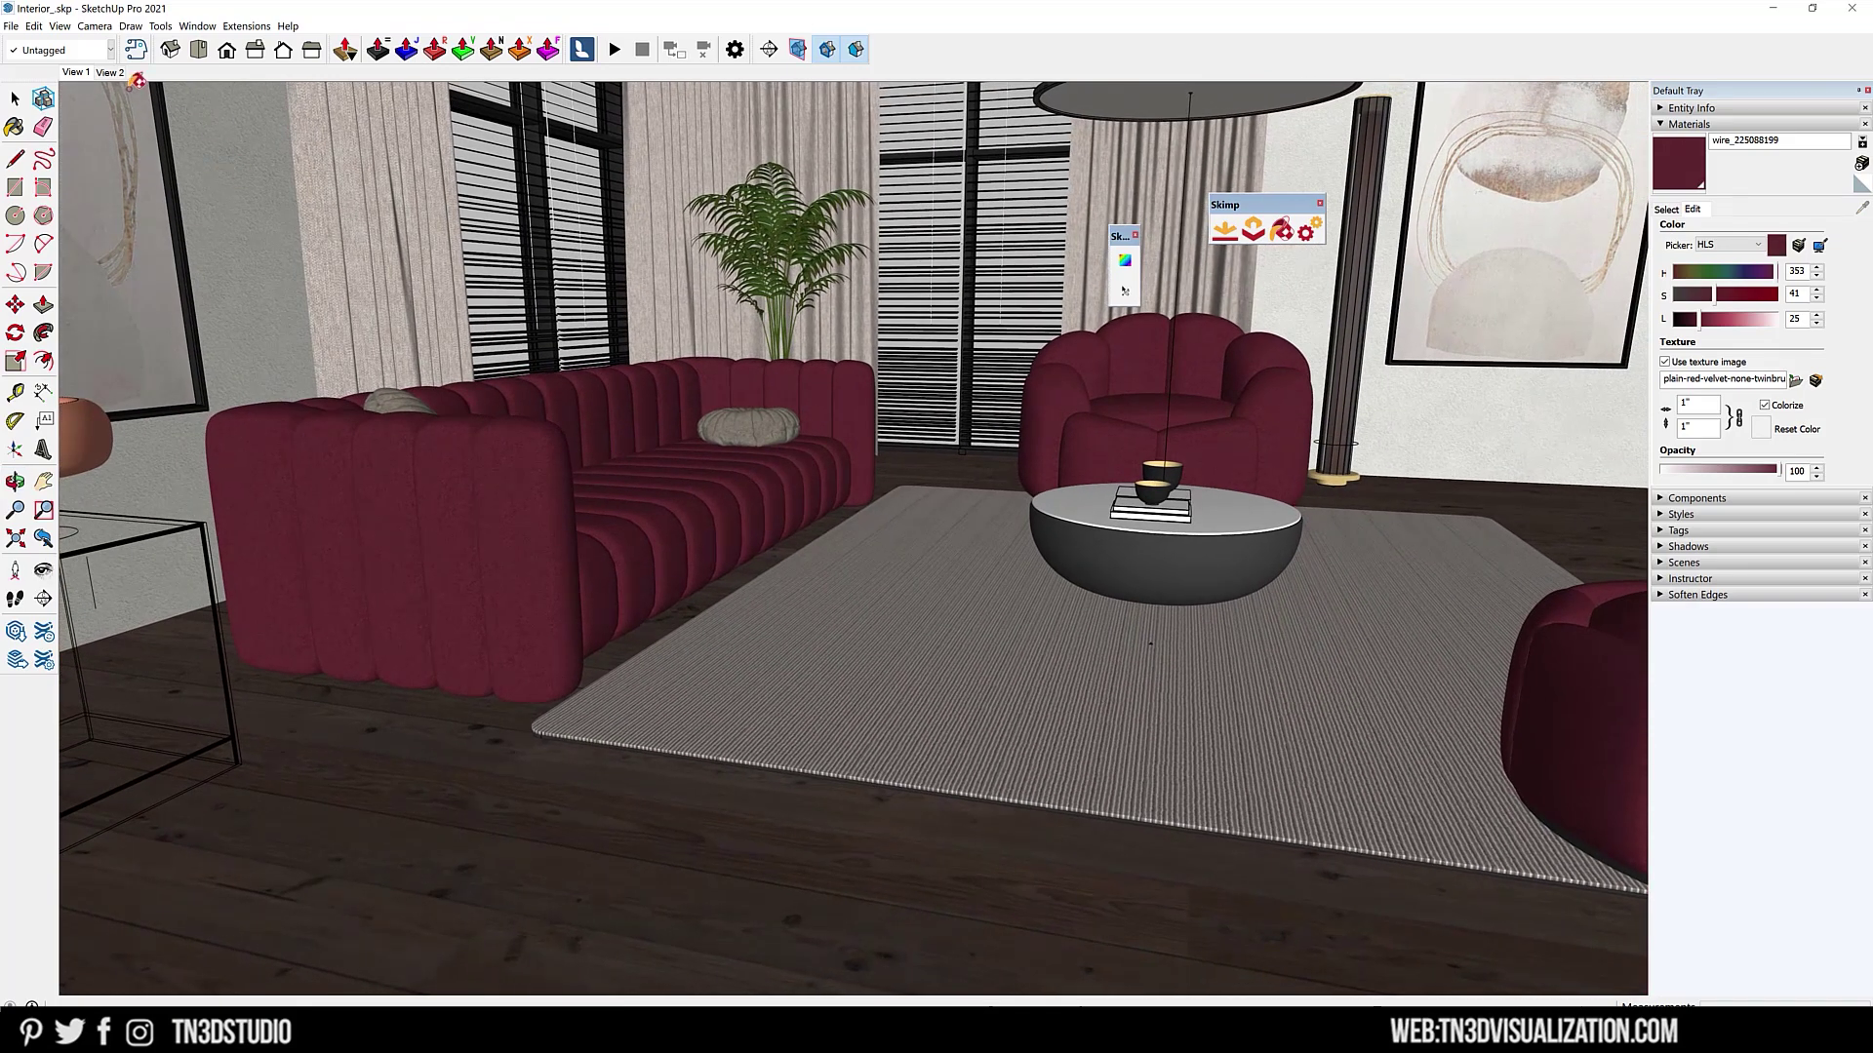
# Step: From the wide room view, set the velvet's saturation to 24 and lightness to 27
pyautogui.click(75, 72)
pyautogui.click(1703, 297)
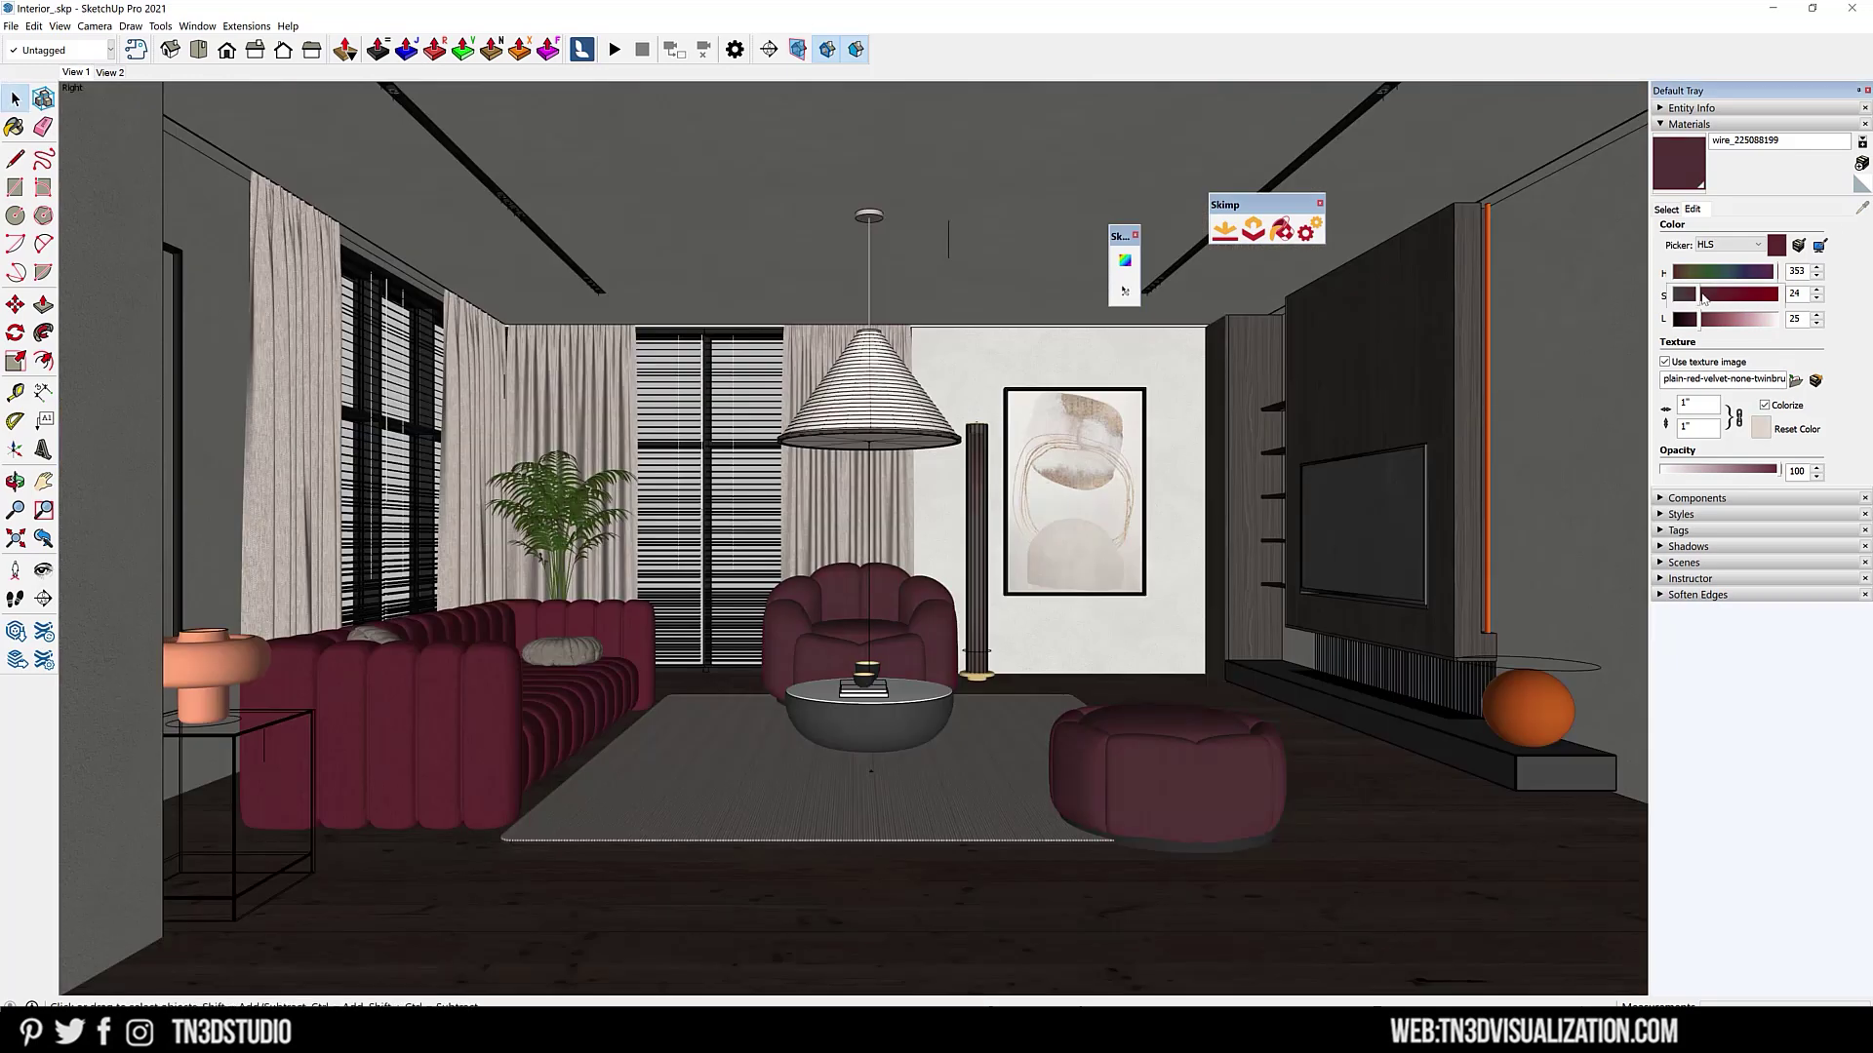
pyautogui.click(1714, 322)
# Step: Inside the armchair-and-pouf group, move the pouf forward and to the right on the rug
pyautogui.press('m')
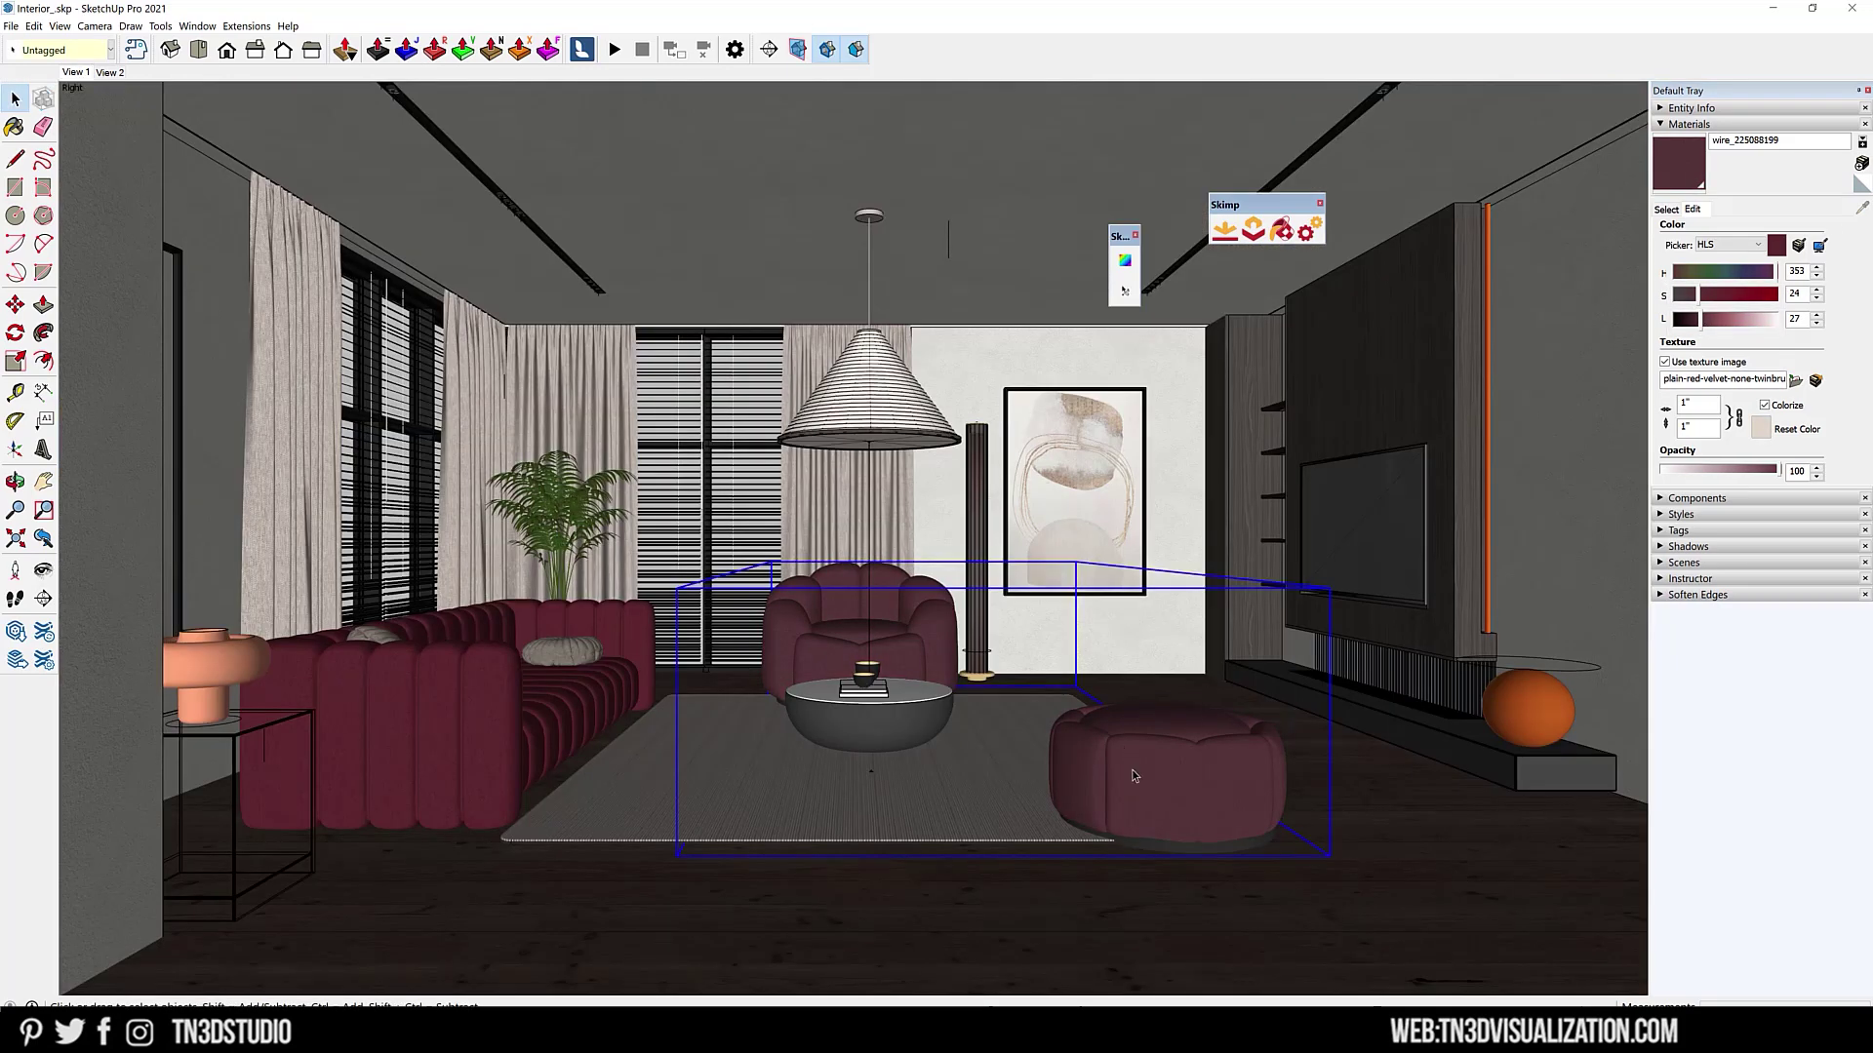
pyautogui.doubleClick(1330, 848)
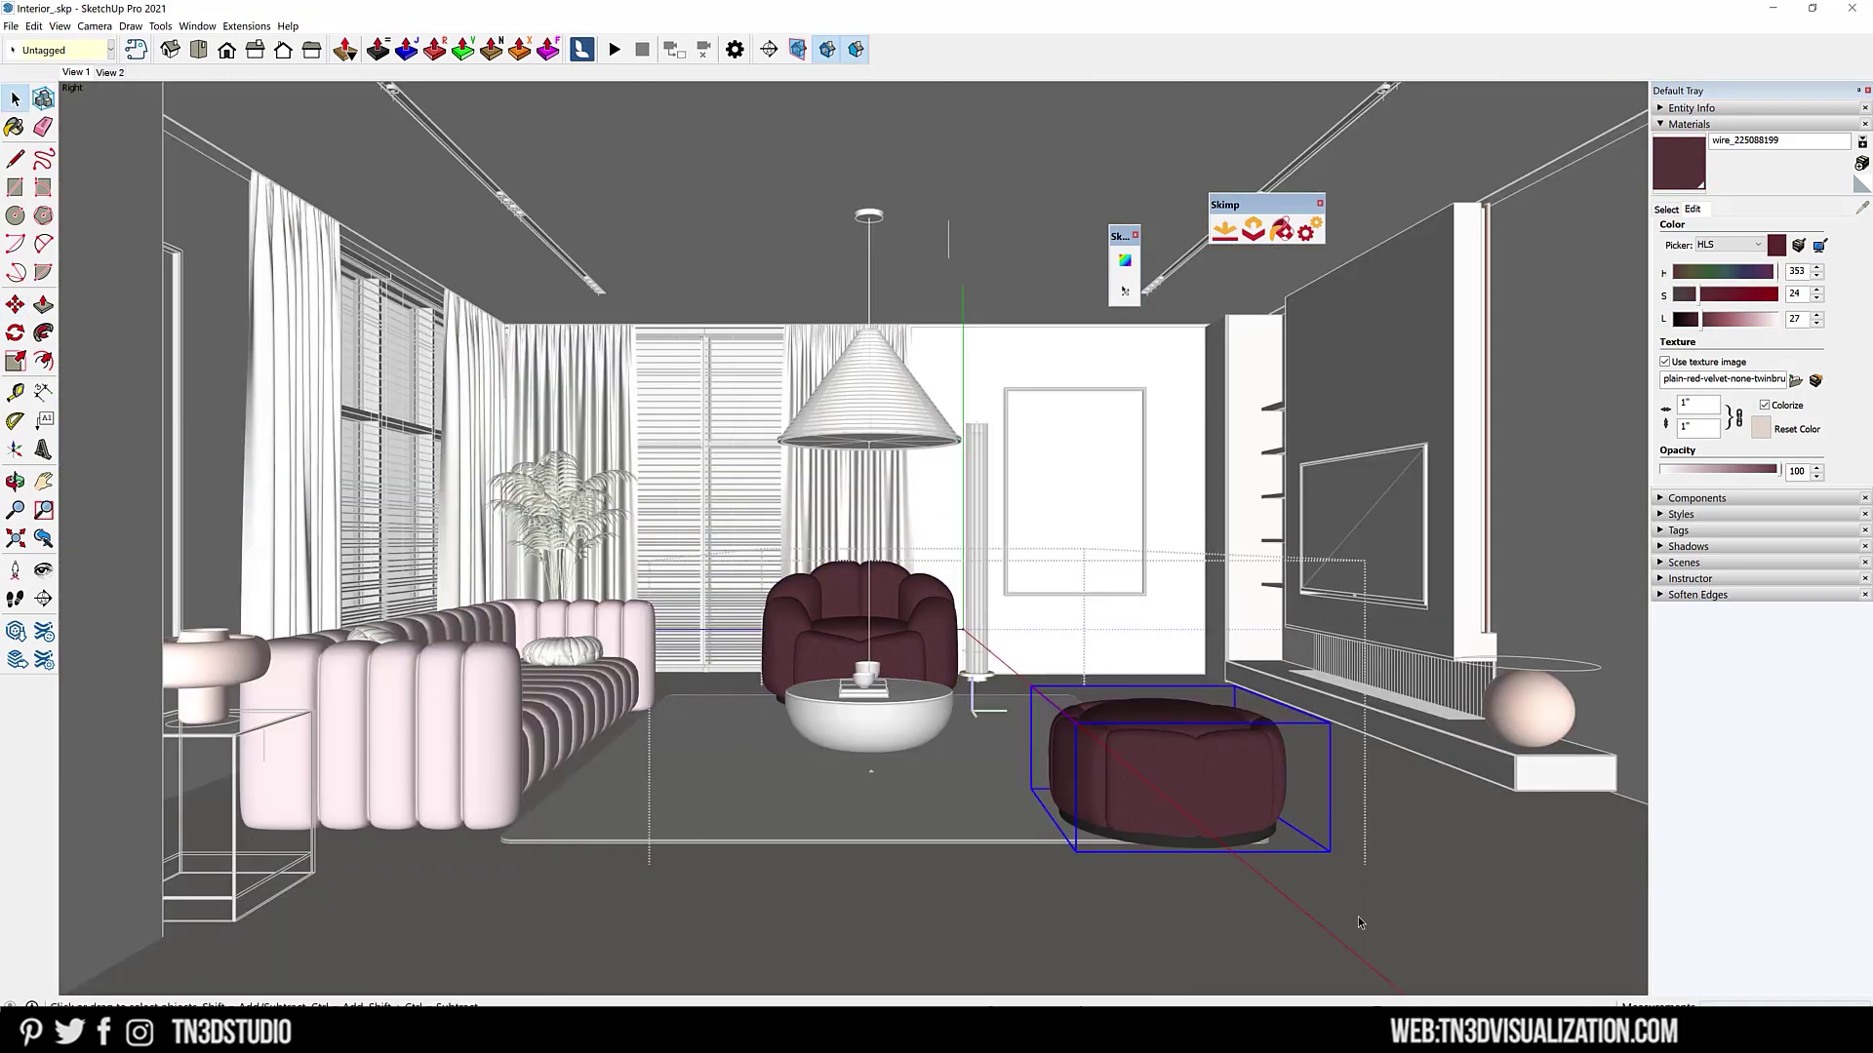
pyautogui.moveTo(1300, 903); pyautogui.dragTo(1395, 934)
pyautogui.press('space')
pyautogui.press('Escape')
pyautogui.click(1858, 90)
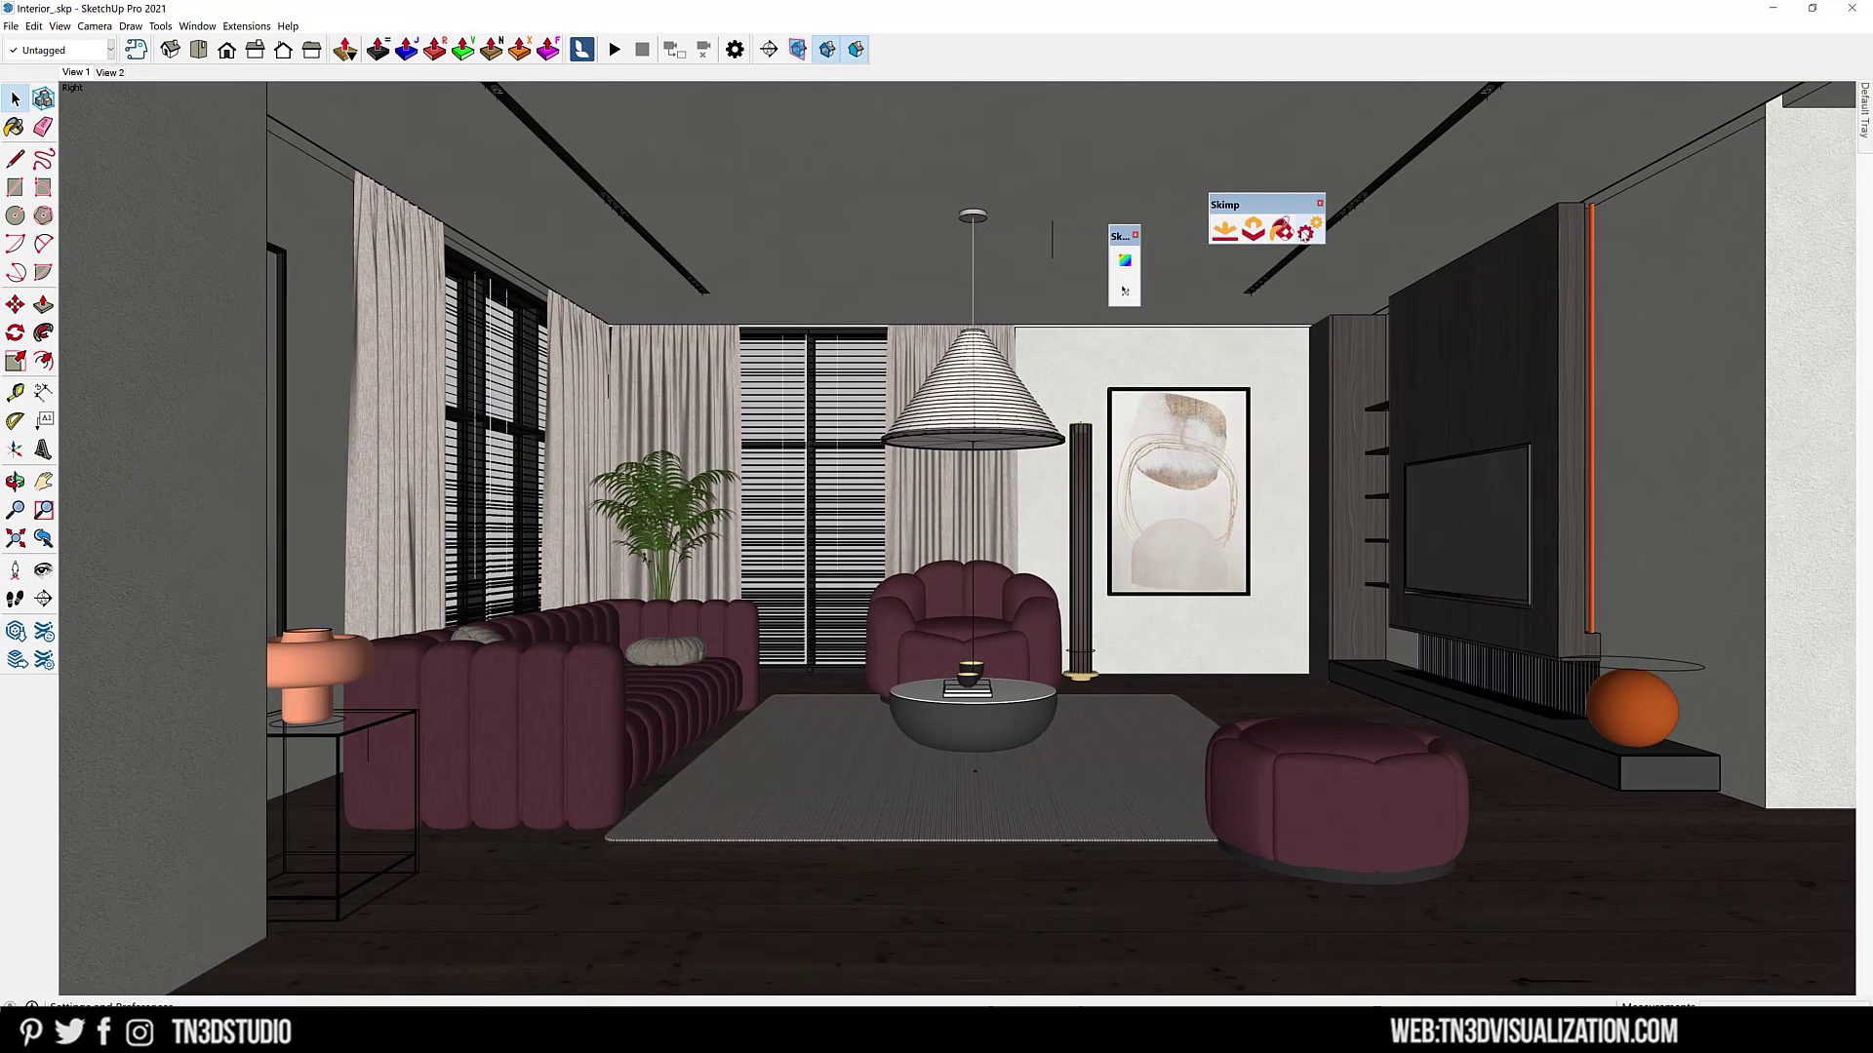
# Step: In Skimp's settings, set the Default Face Limit to 10000 and confirm with OK
pyautogui.click(1305, 233)
pyautogui.moveTo(1268, 144); pyautogui.dragTo(1389, 171)
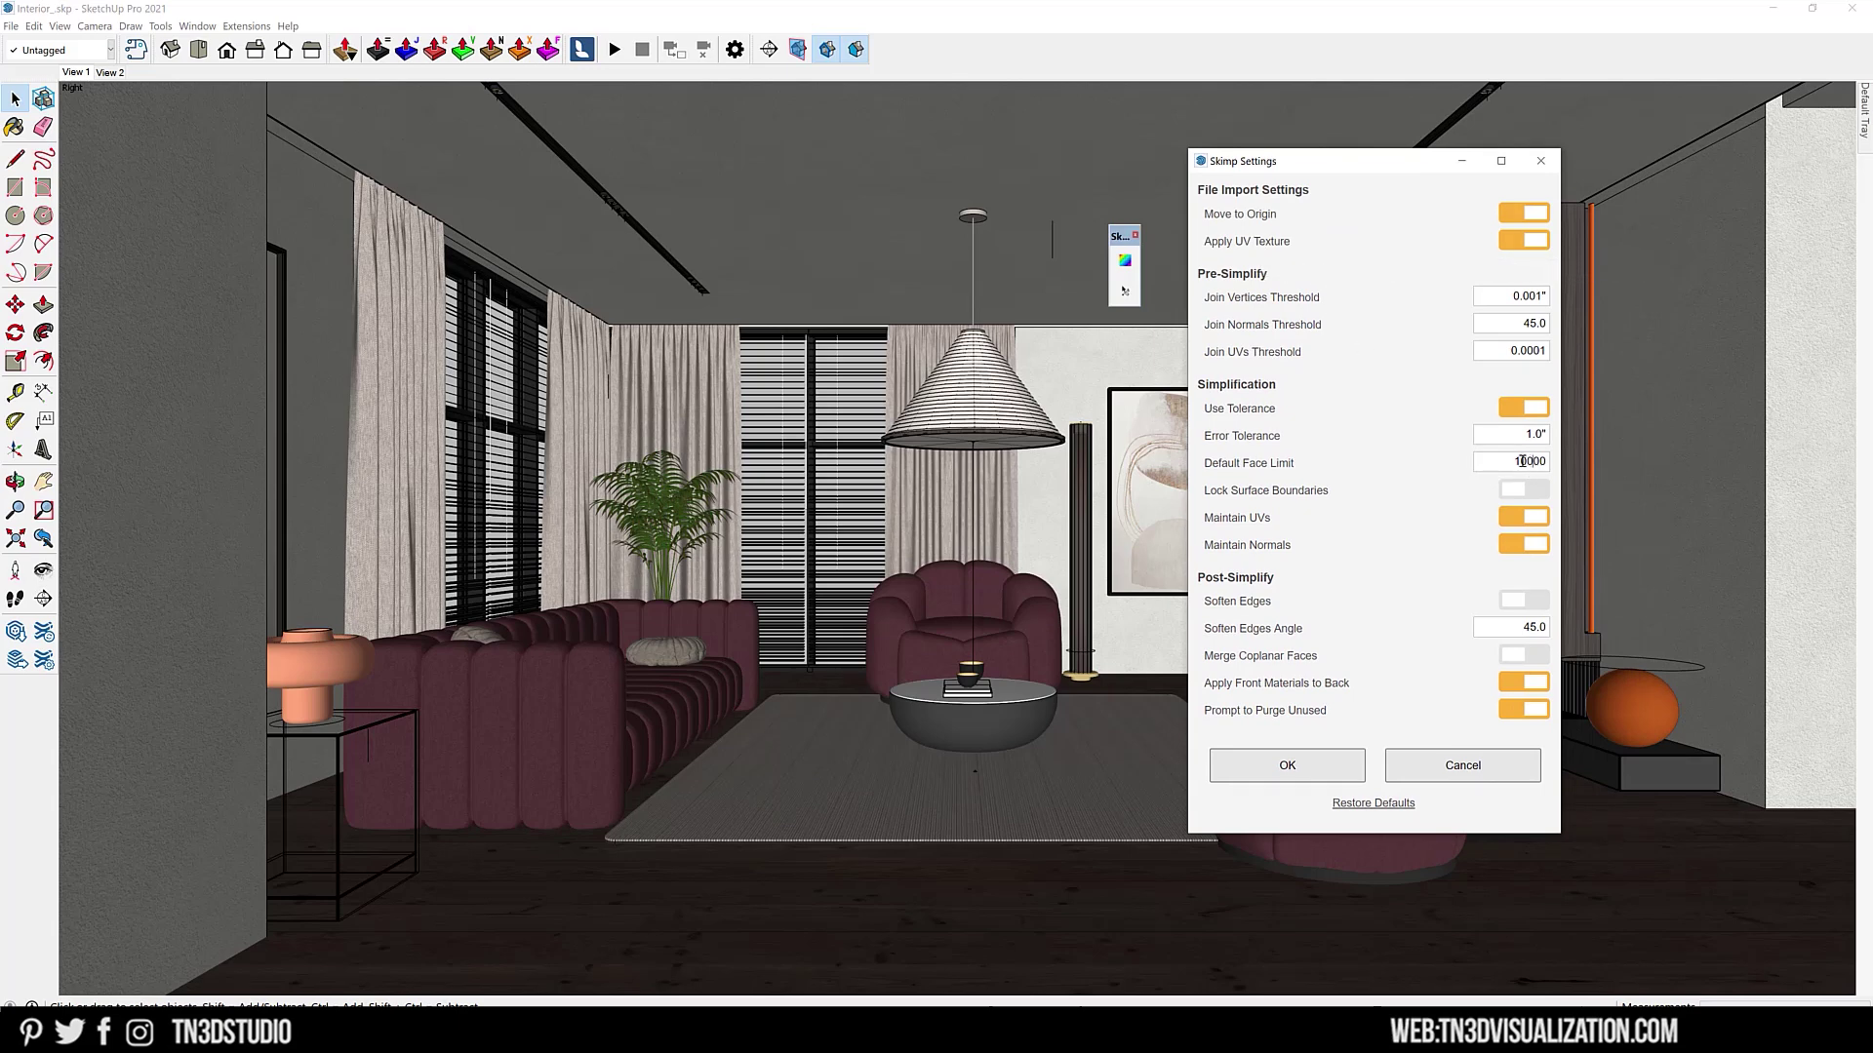
pyautogui.moveTo(1517, 462); pyautogui.dragTo(1534, 461)
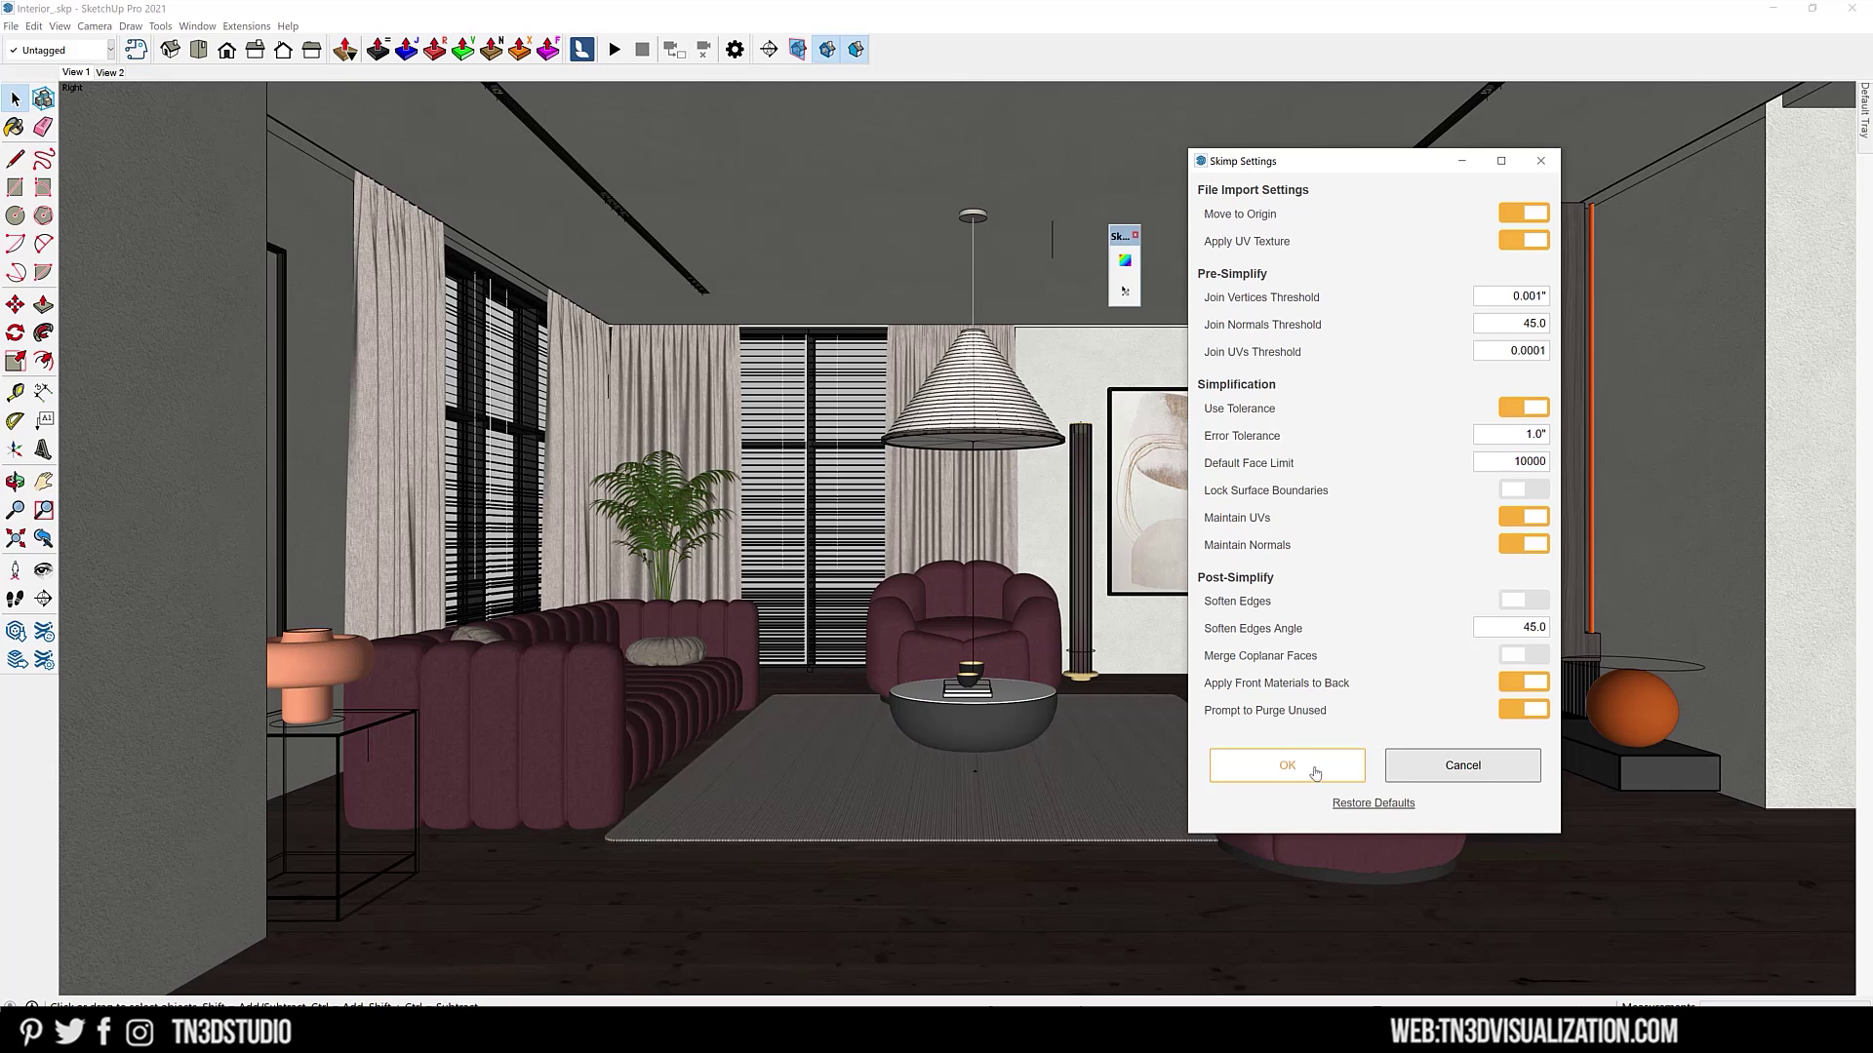
pyautogui.click(1287, 766)
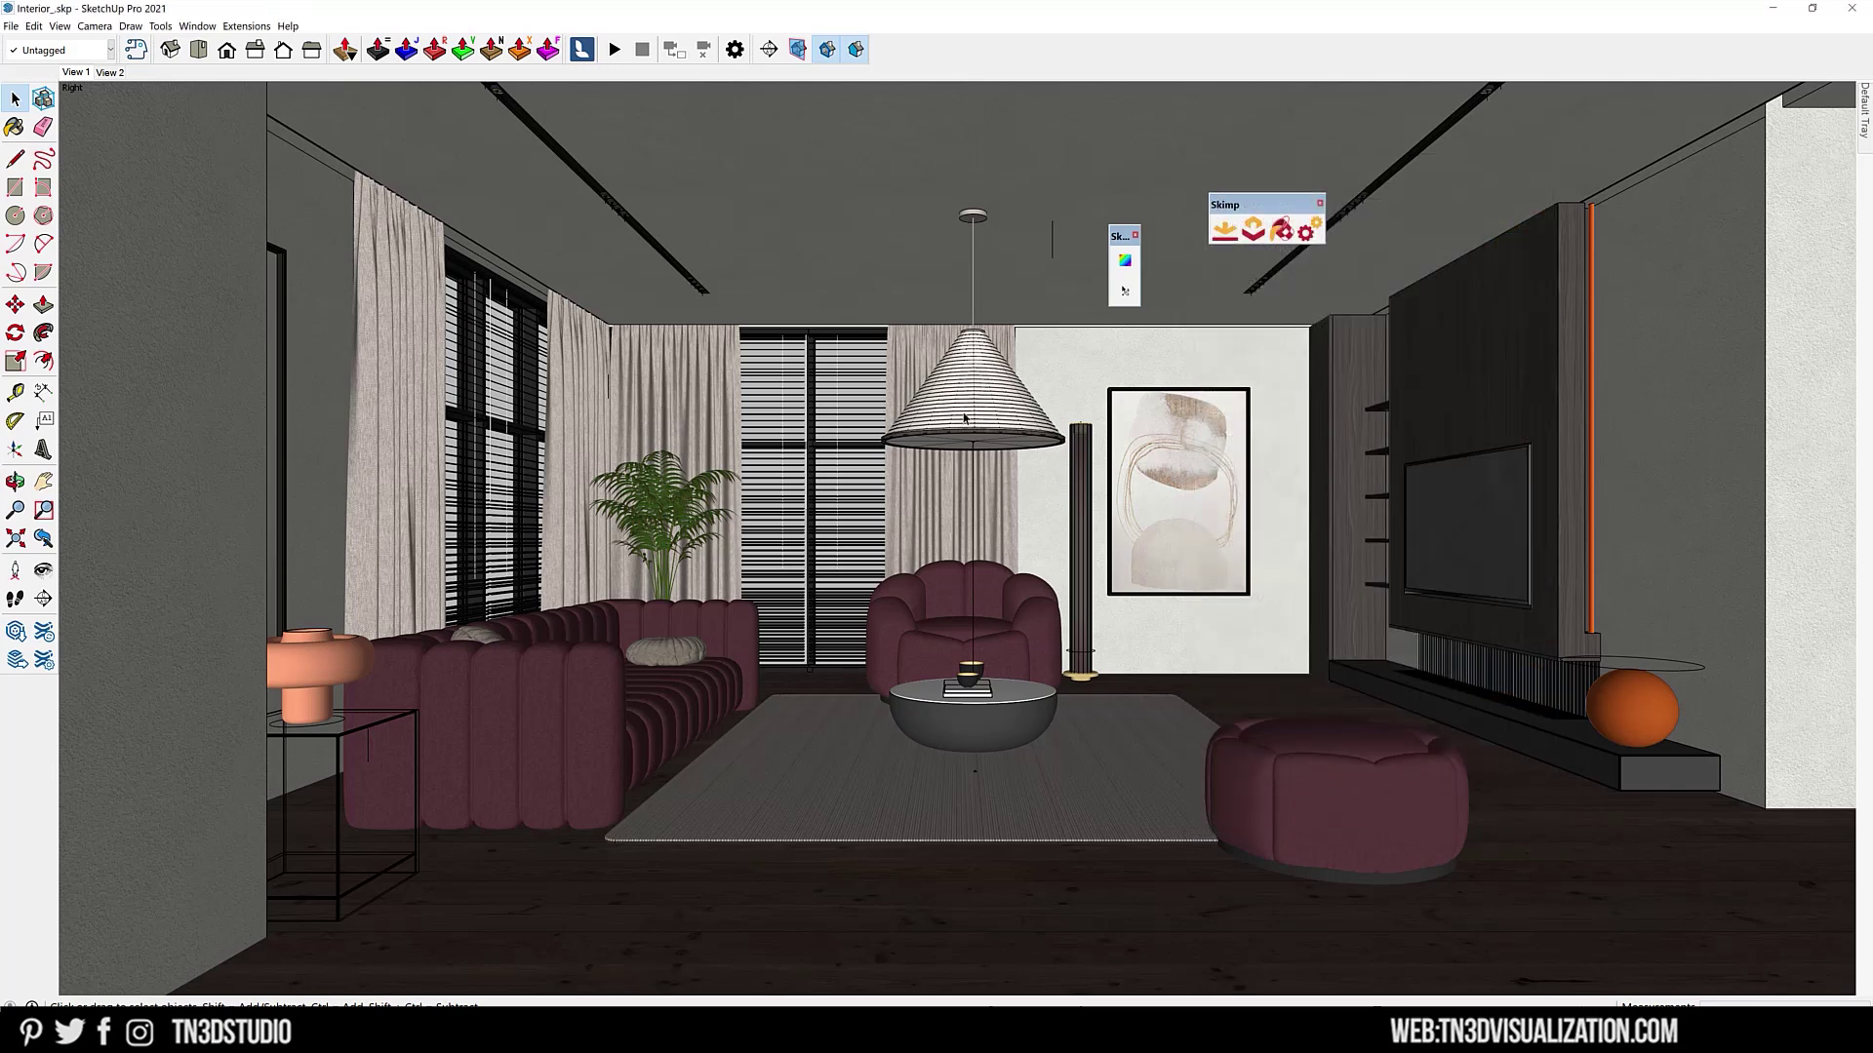